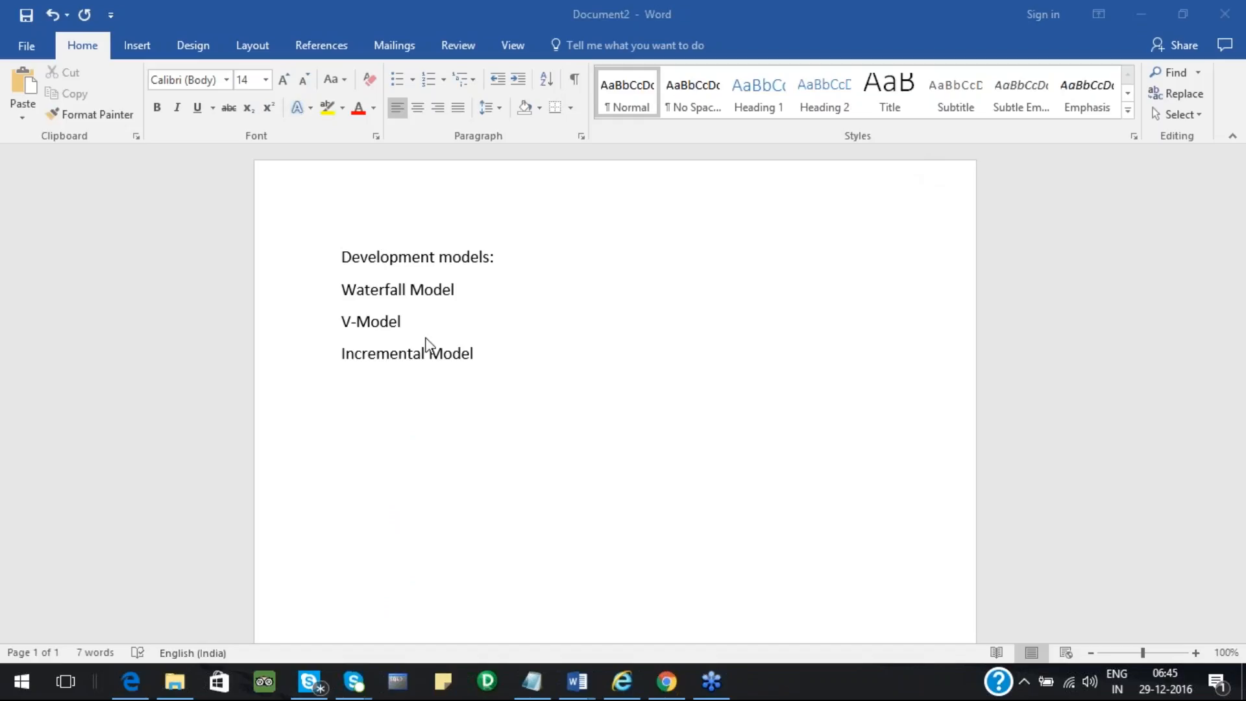
Append "Development and Testing...." to the "Development models:" heading line.
click(498, 287)
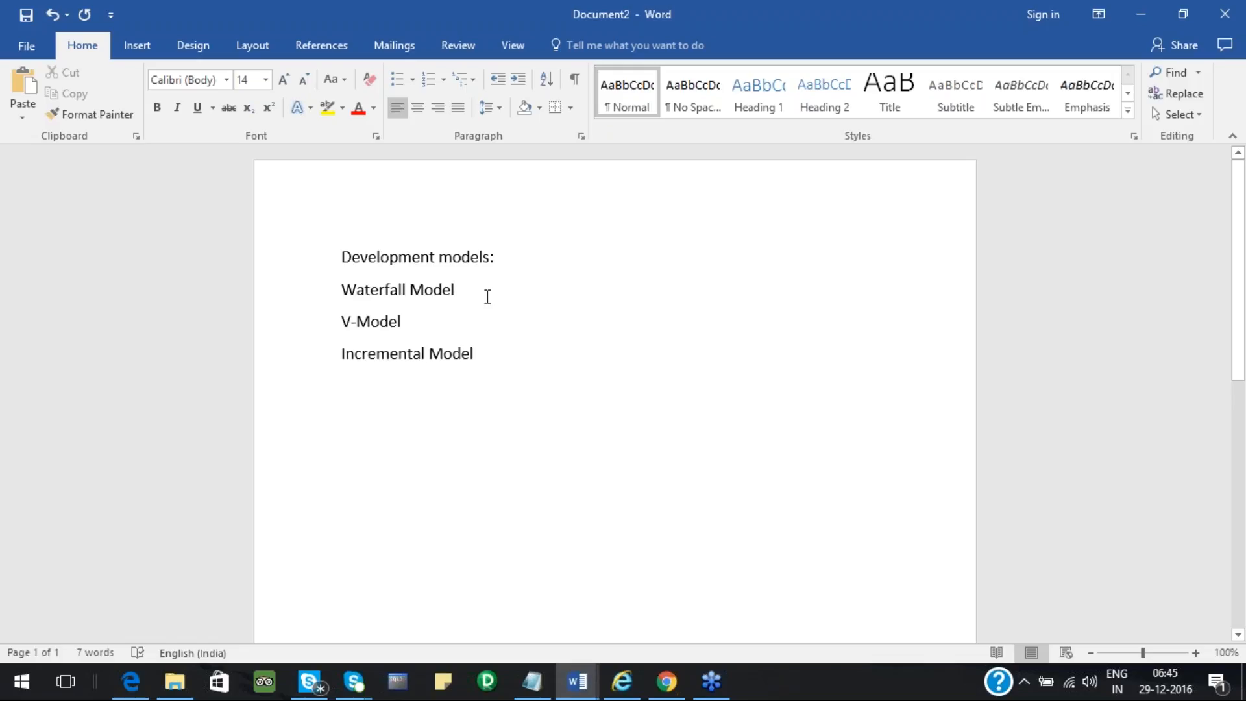
click(489, 258)
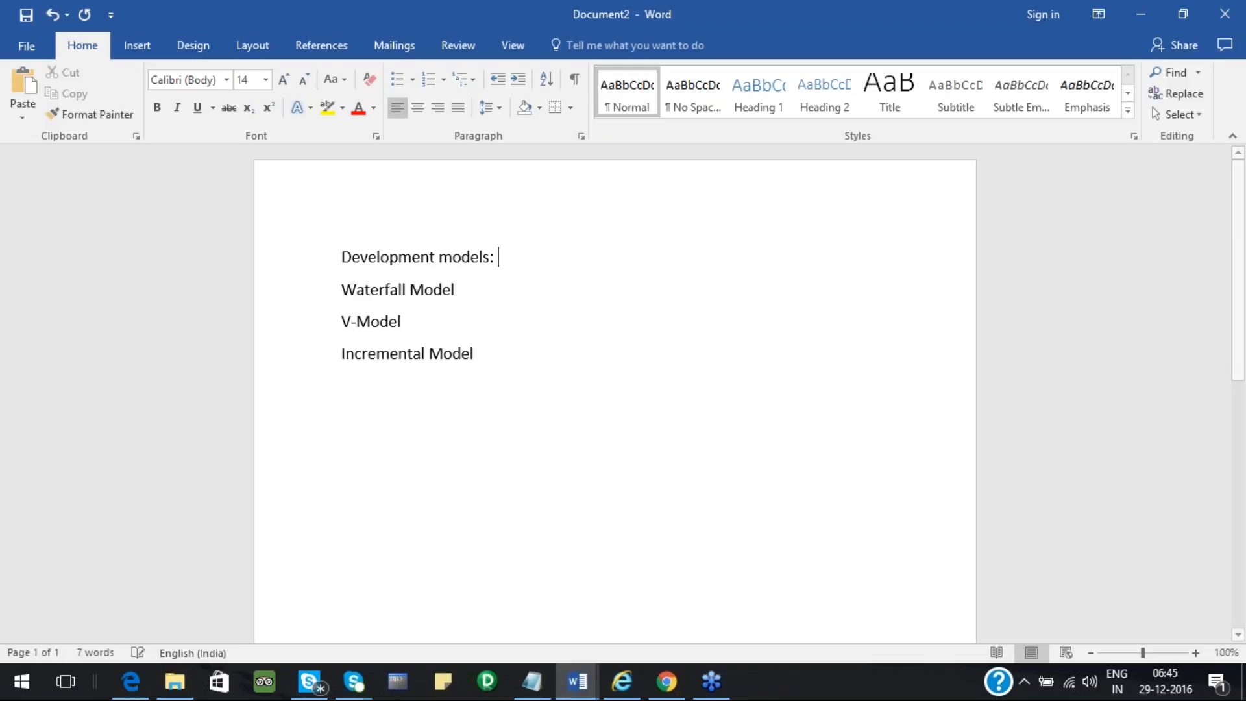
text(Dweve)
key(BackSpace)
key(BackSpace)
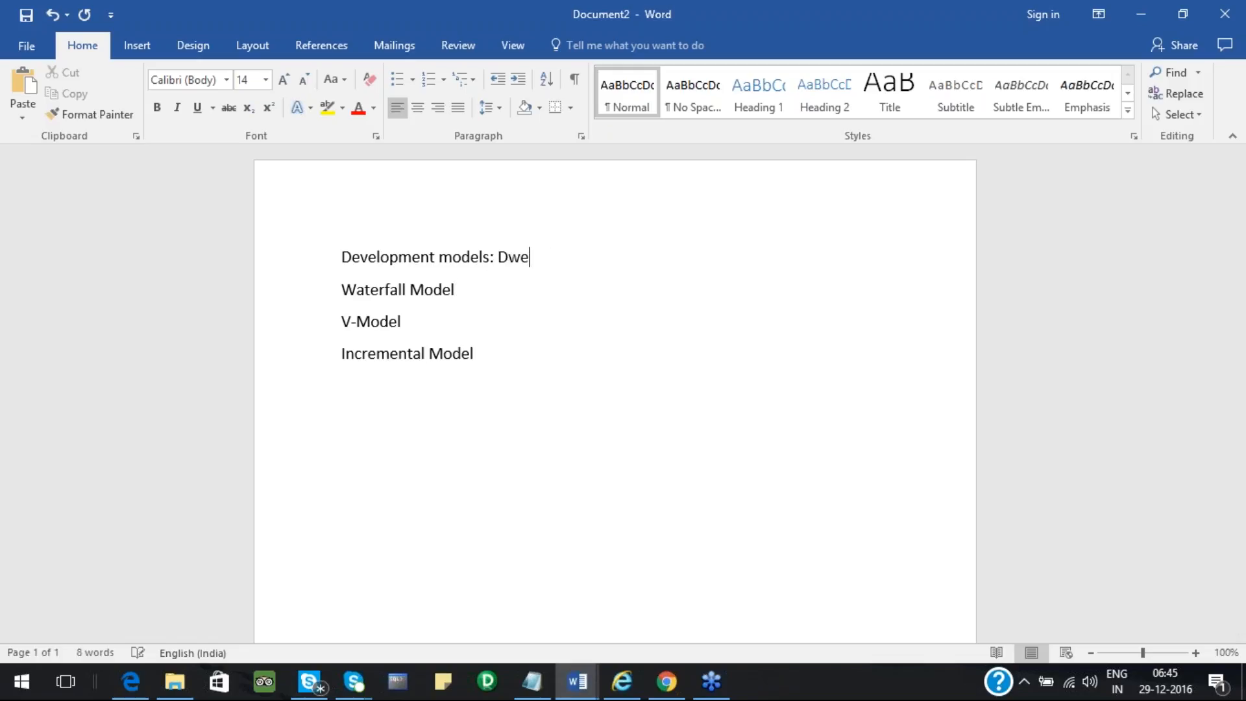
key(BackSpace)
key(BackSpace)
text(evelopment and Test)
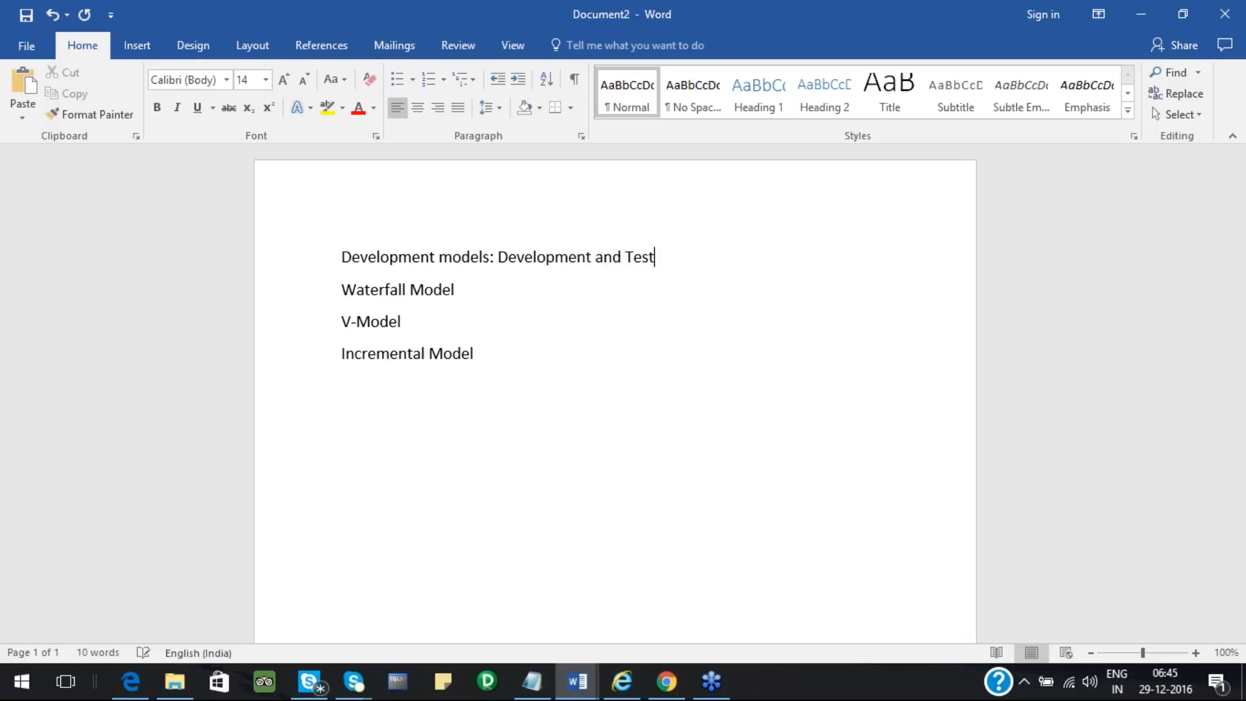
text(ing....)
Add a line reading "Backend support team ---" directly below the heading line.
key(Return)
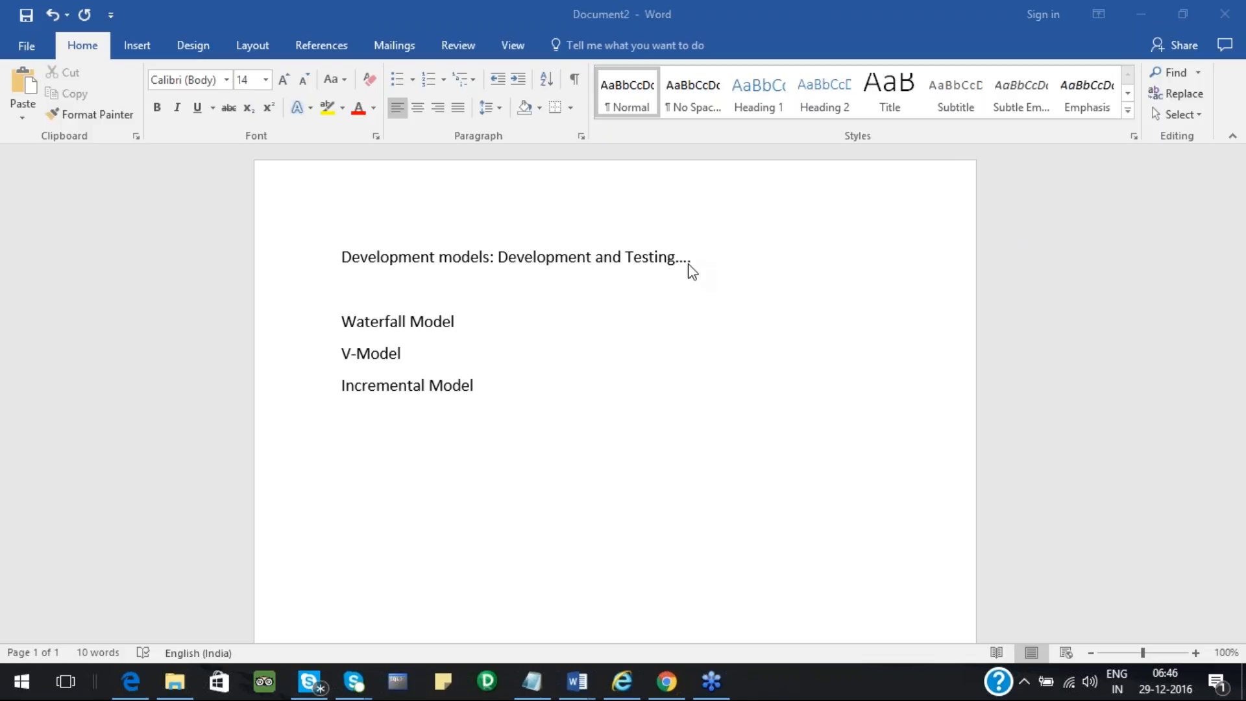
click(716, 260)
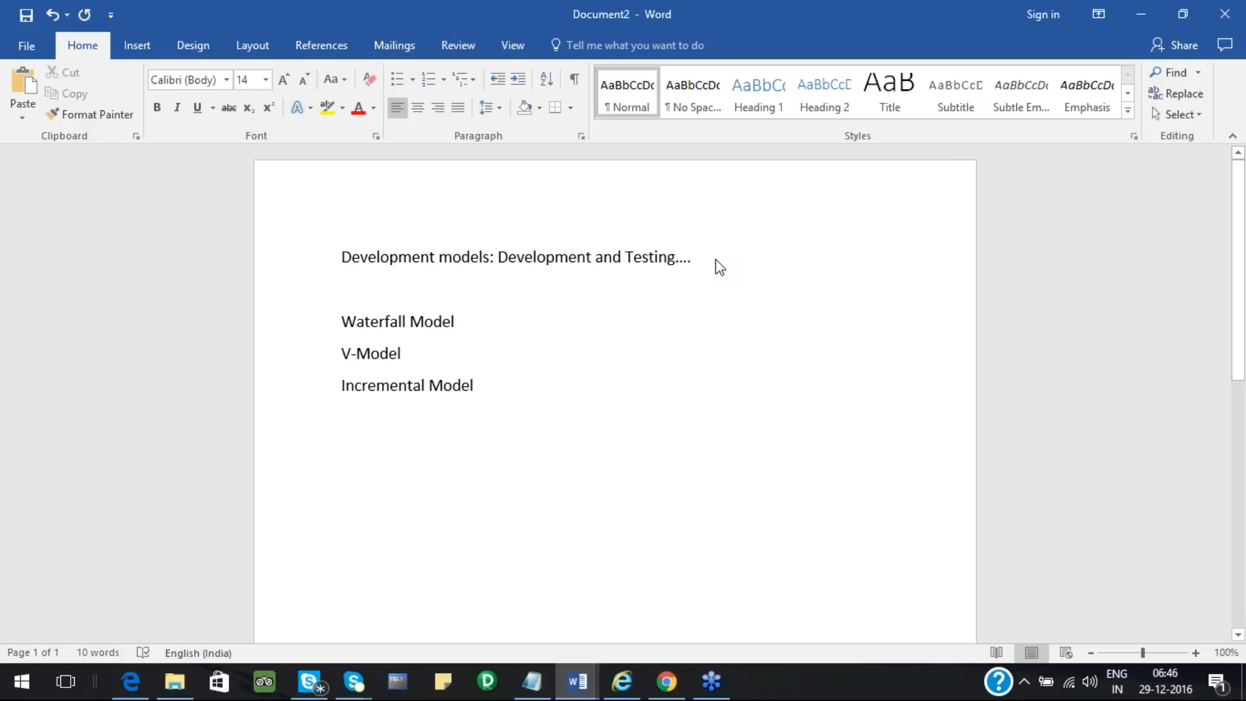
text(Backened)
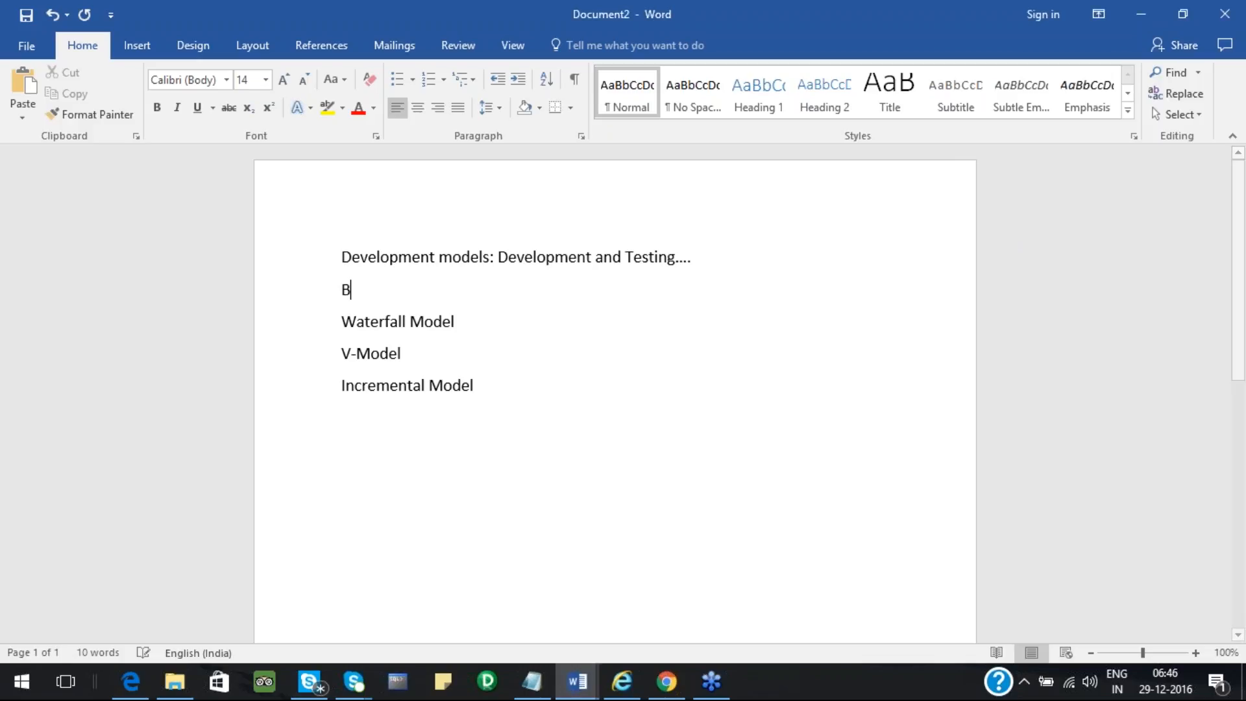
key(BackSpace)
key(BackSpace)
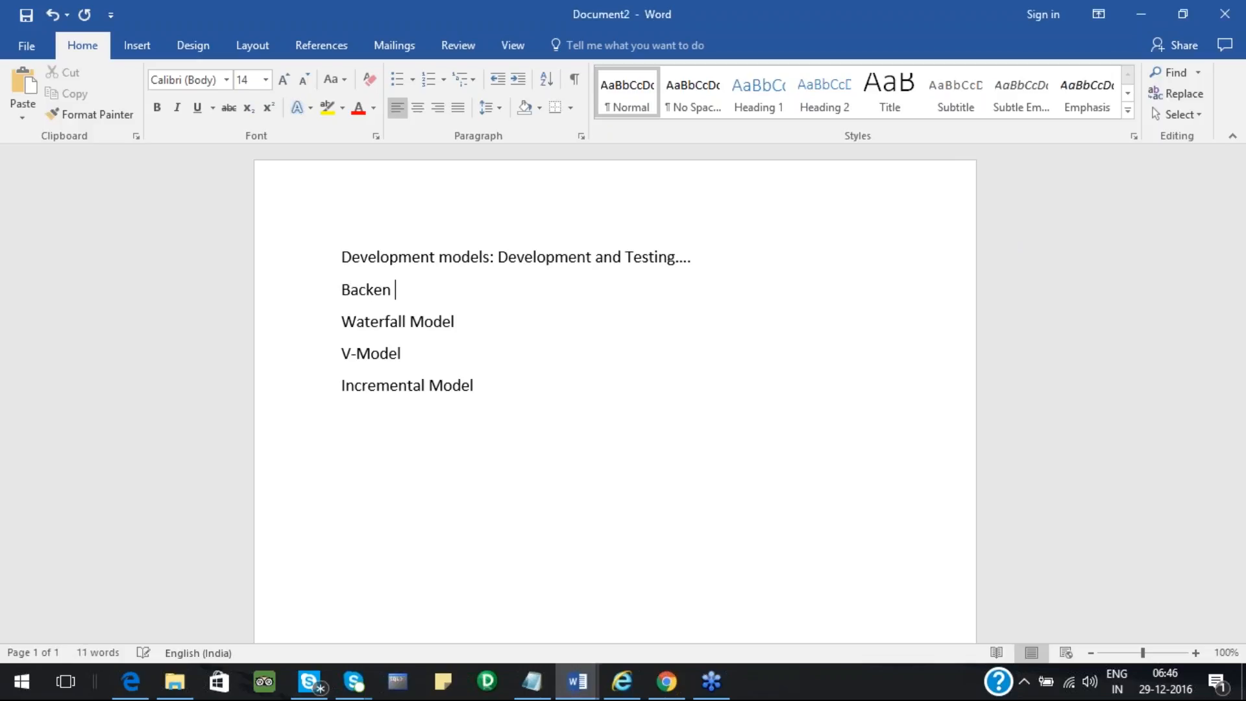
text(d suppo)
text(ort)
key(BackSpace)
key(BackSpace)
key(BackSpace)
text(rt team ---)
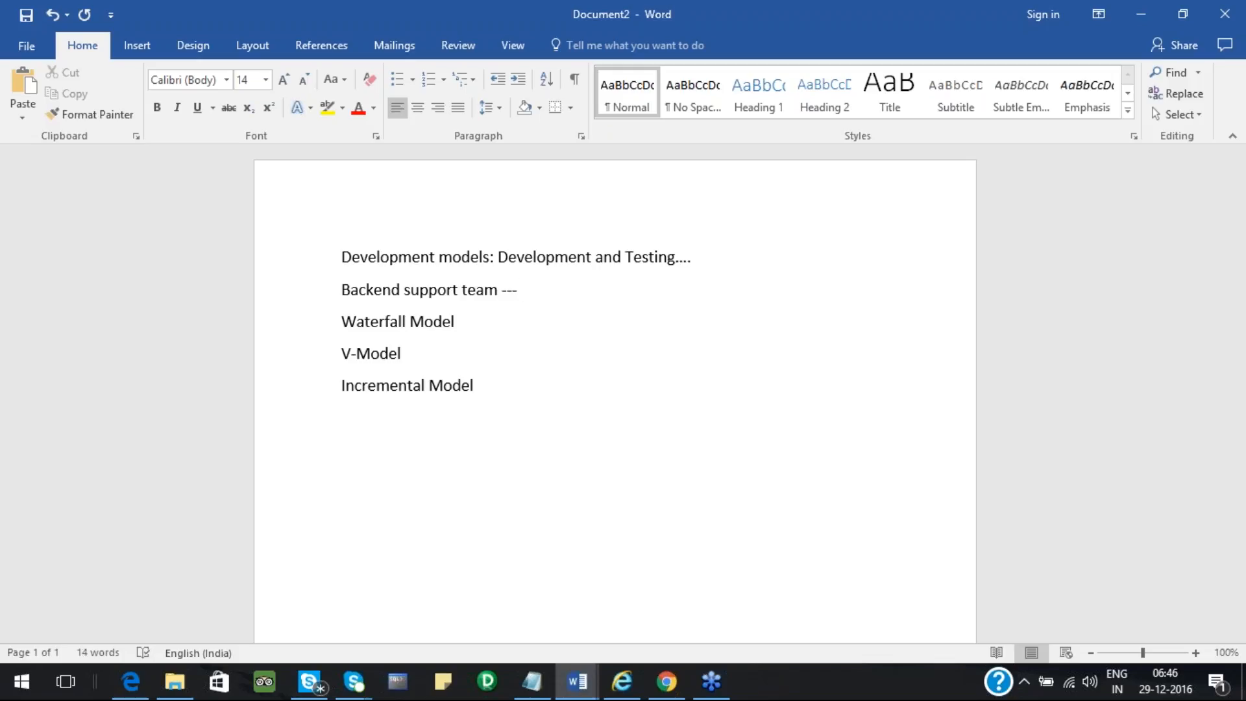
Add a line reading "BA---" below the backend support team line.
key(Return)
text(B)
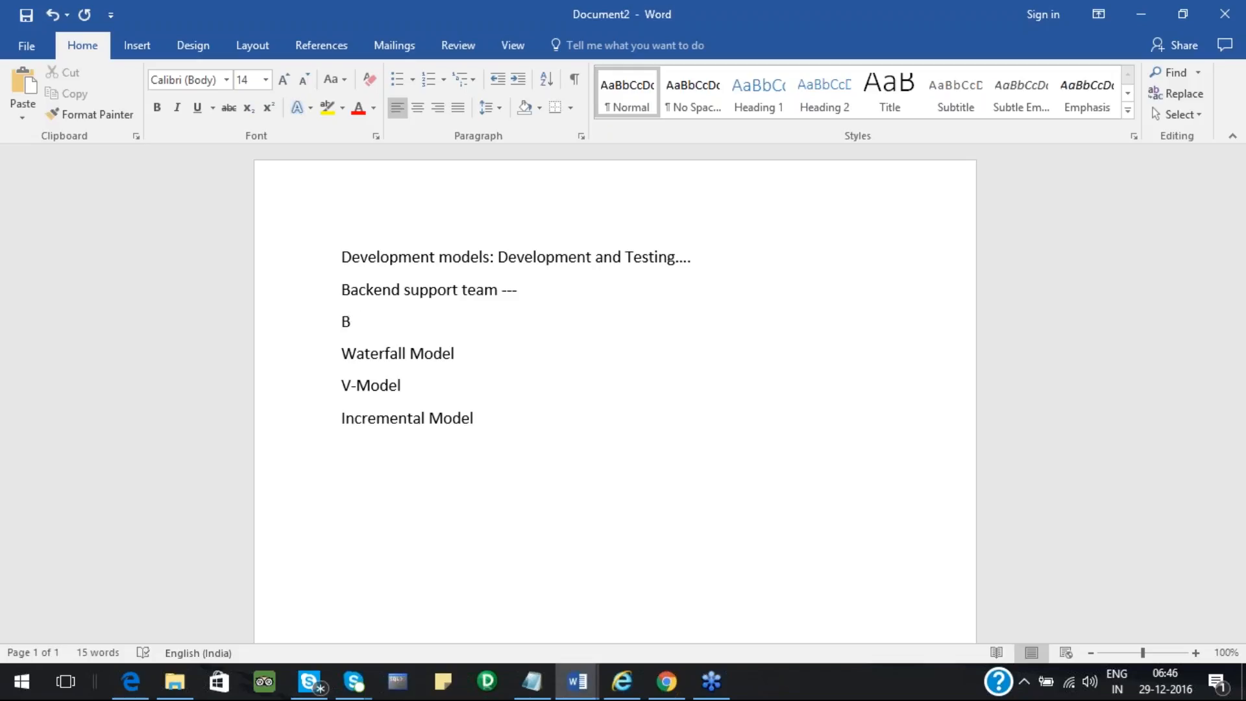
text(A---)
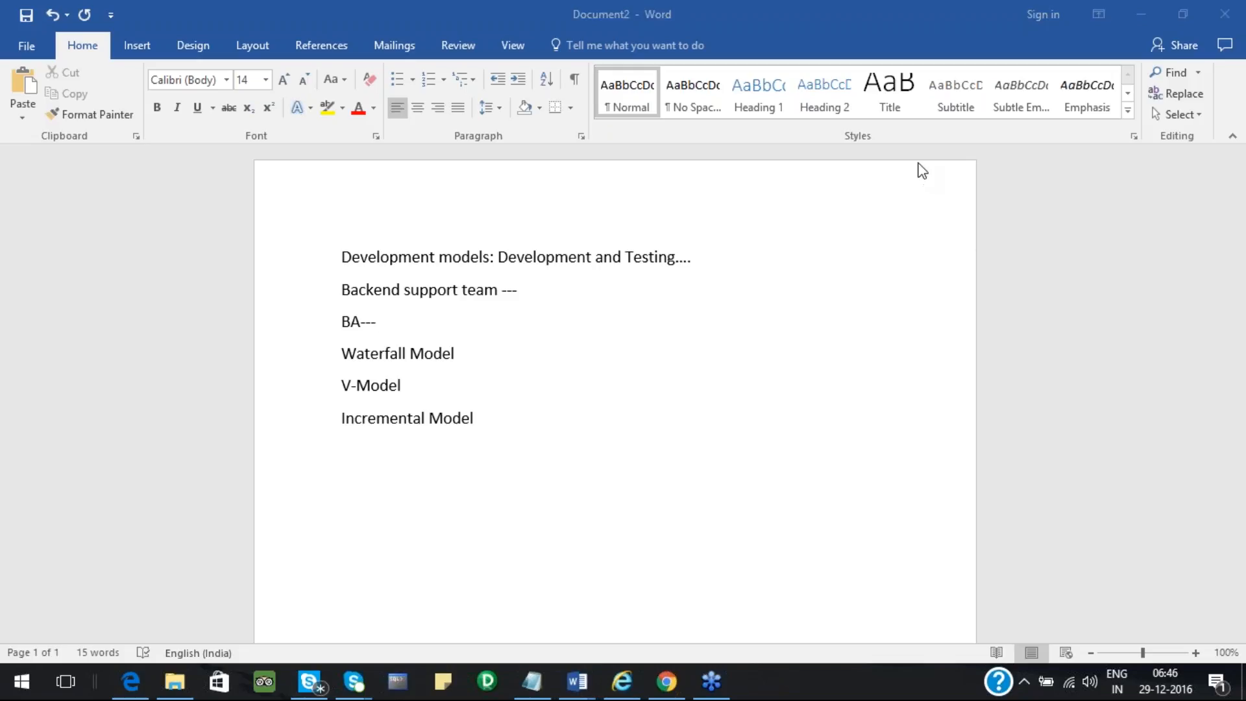
Add a line reading "Dev and Testing architect" below the BA line.
click(387, 318)
key(Return)
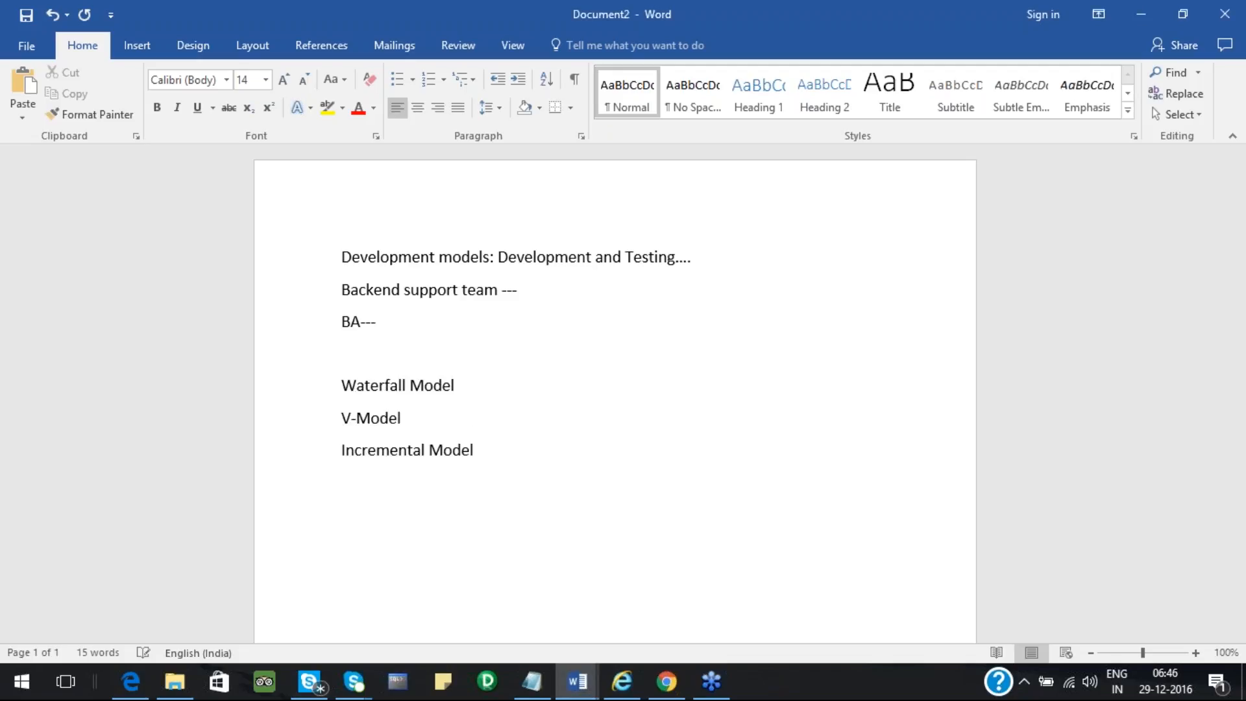
text(Dev and Testing a)
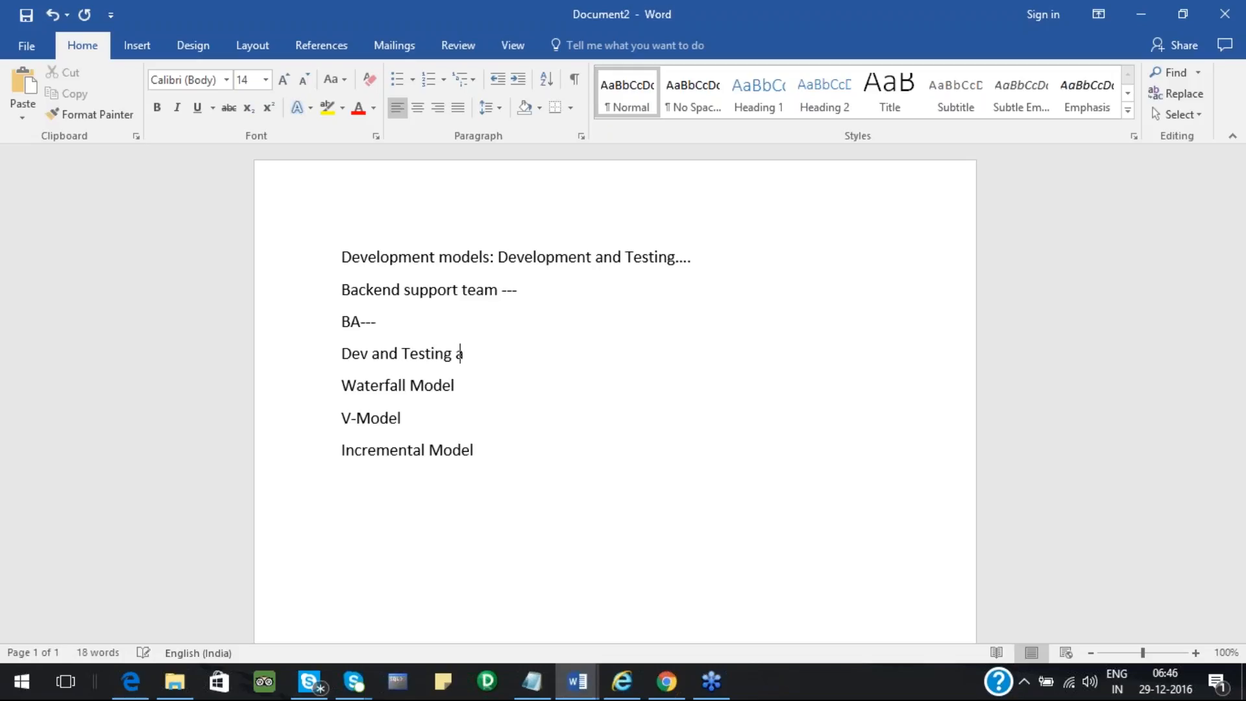
text(rchitect)
Insert "(UI,DB,DW)" after "Dev" in the testing architect line.
click(372, 353)
text((UI,)
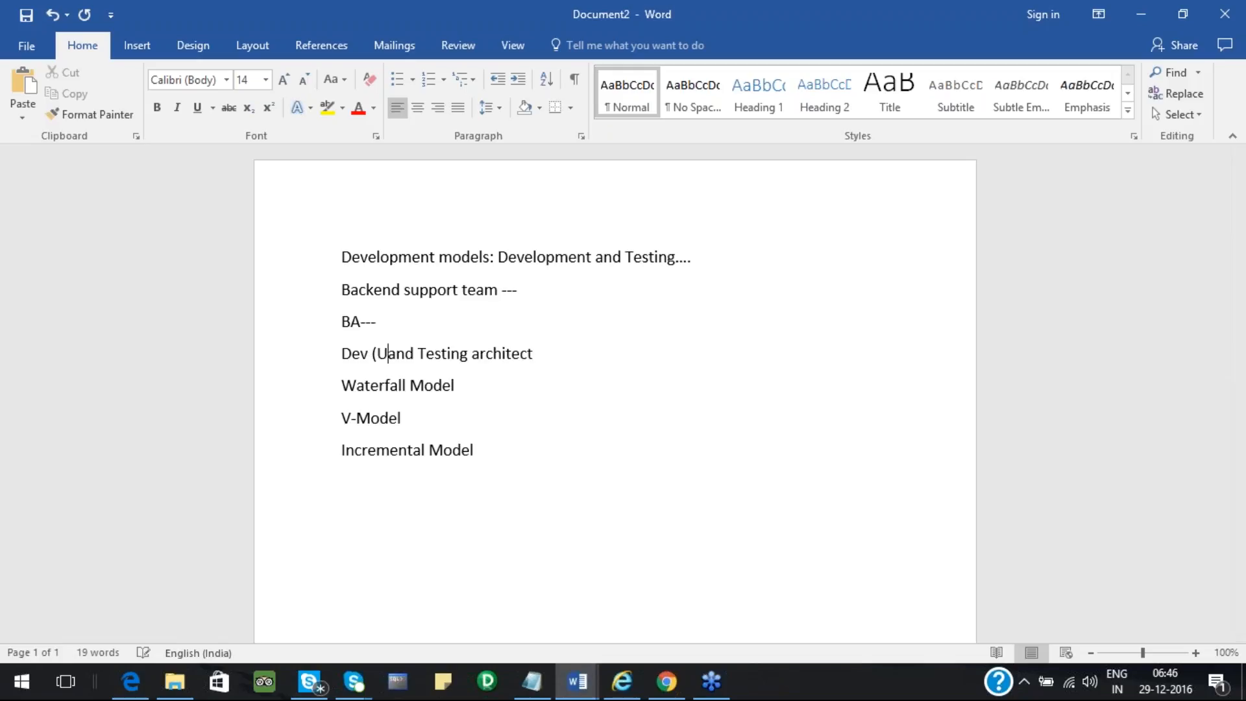
text(DB,)
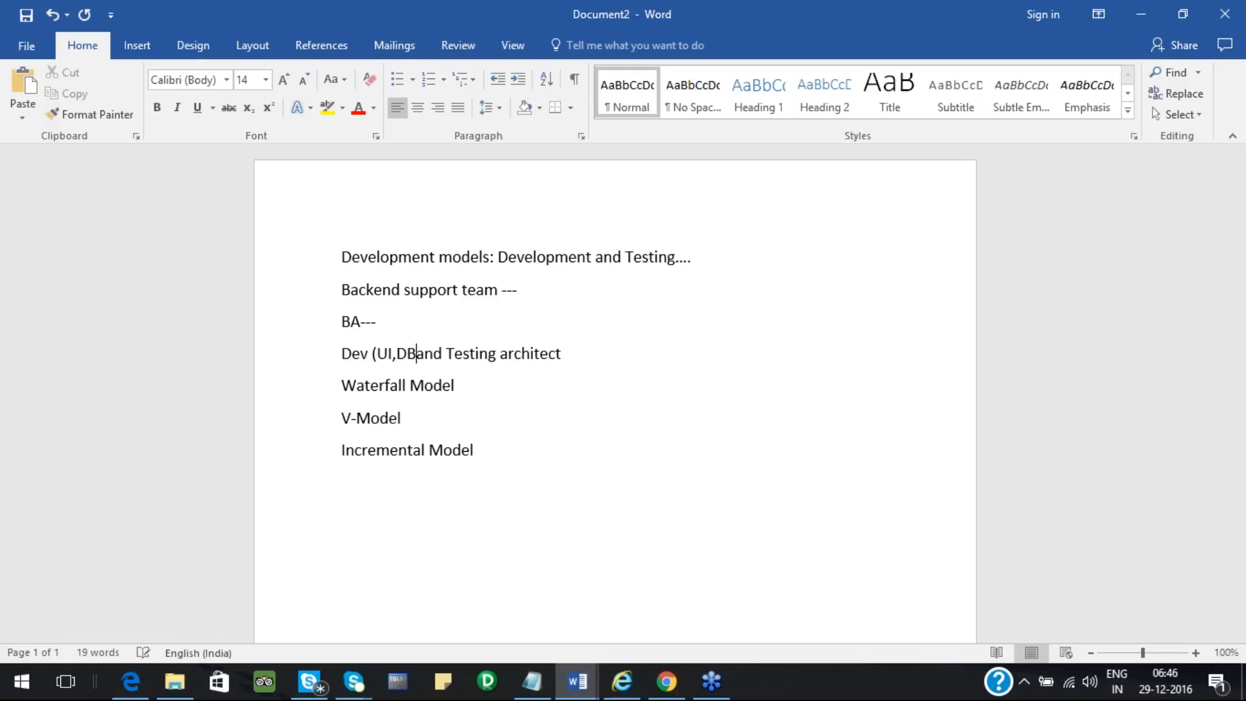
text(DW,)
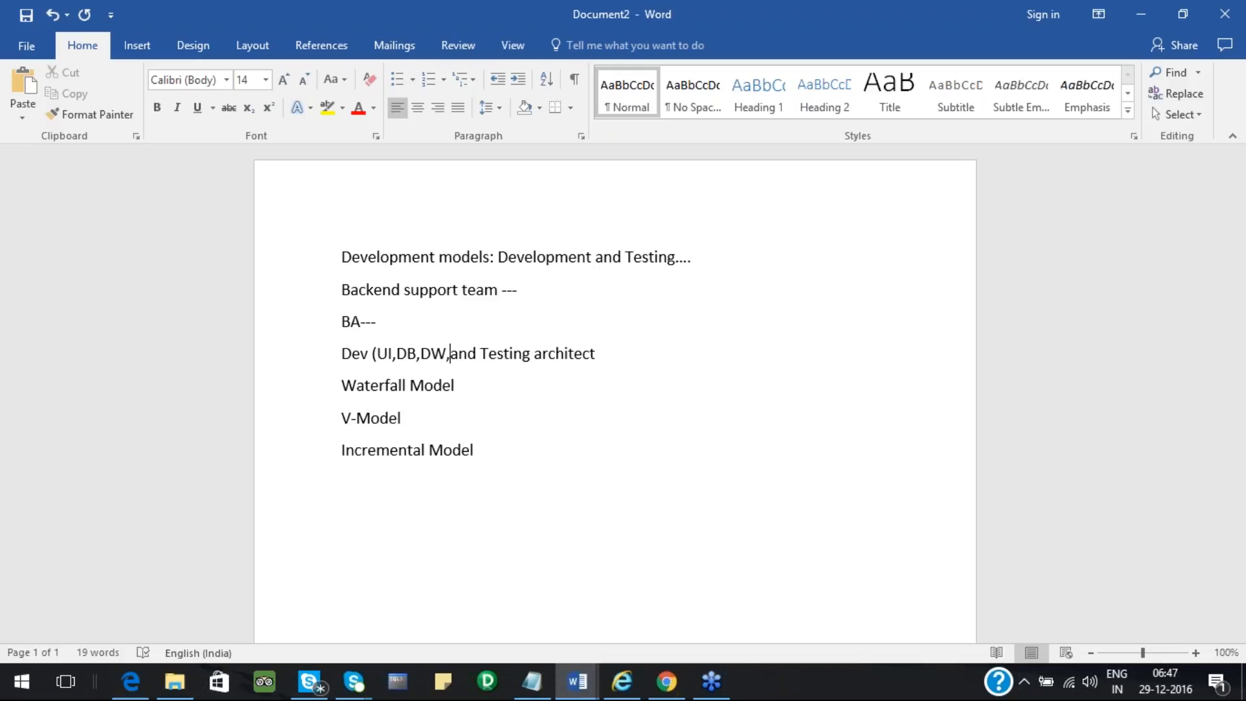
key(BackSpace)
text())
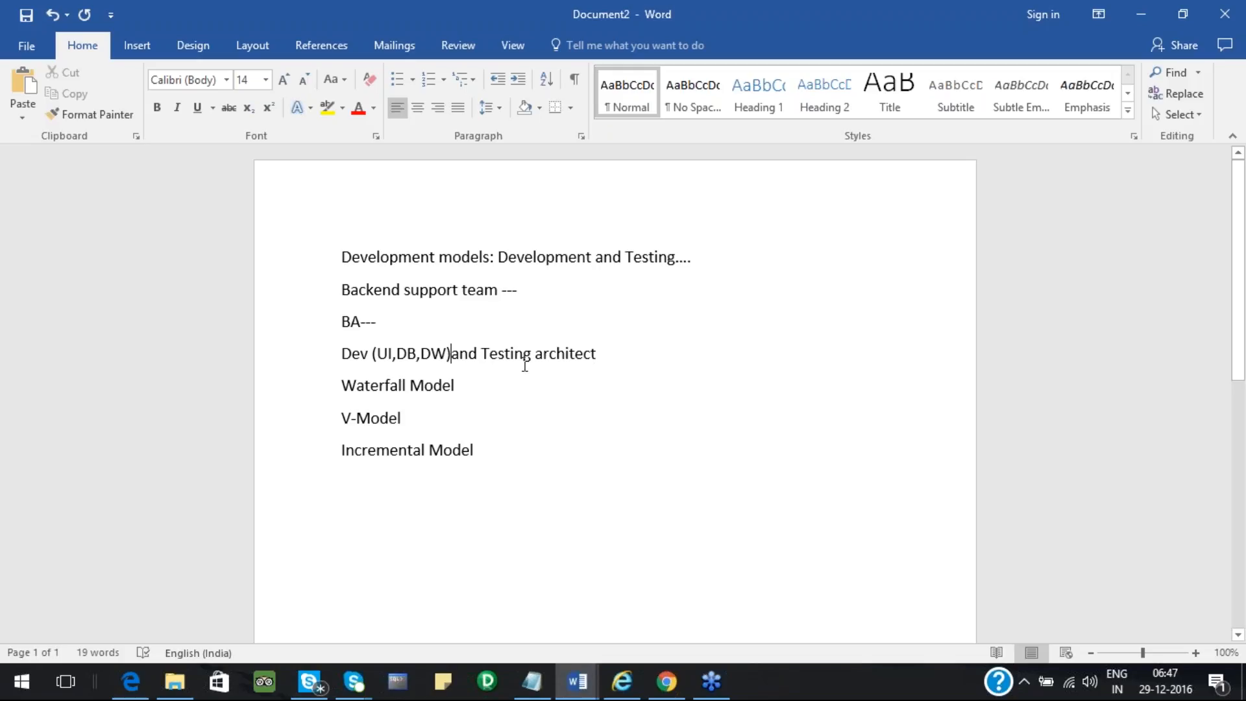
Add a line reading "Build and Deployment team.." below the architect line, followed by an empty line.
click(629, 356)
key(Return)
text(Bui)
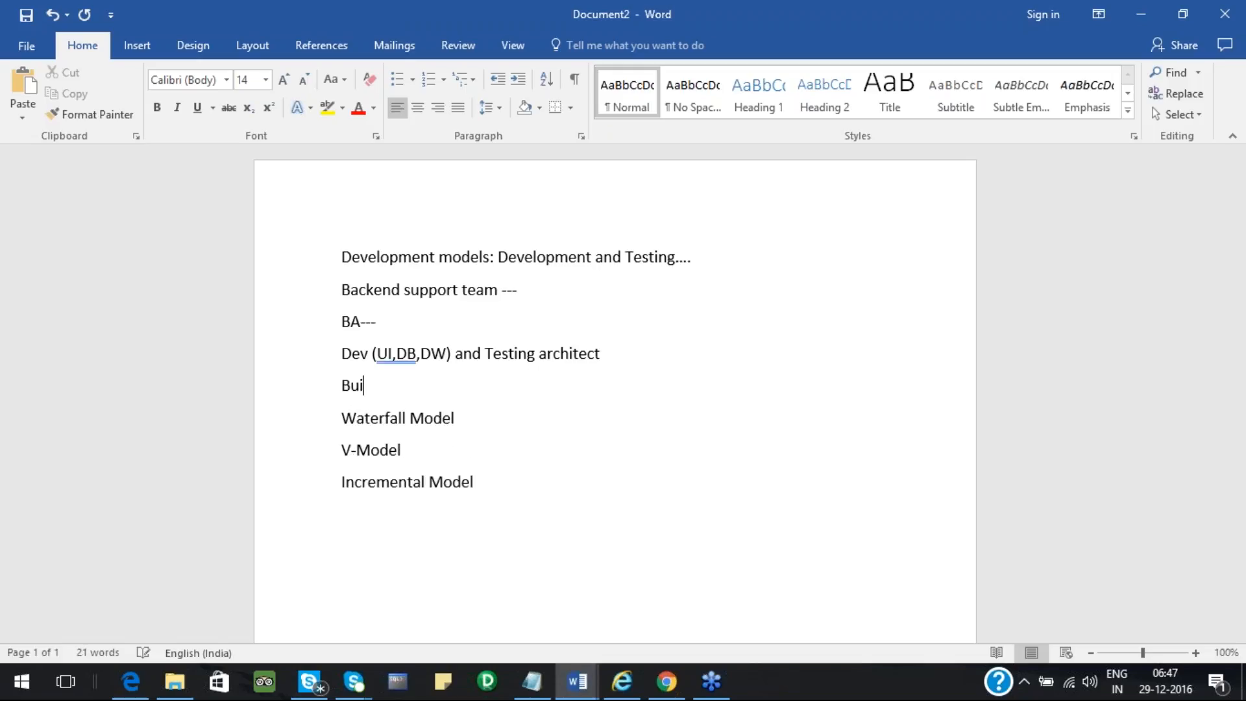
text(ld and Deployment team)
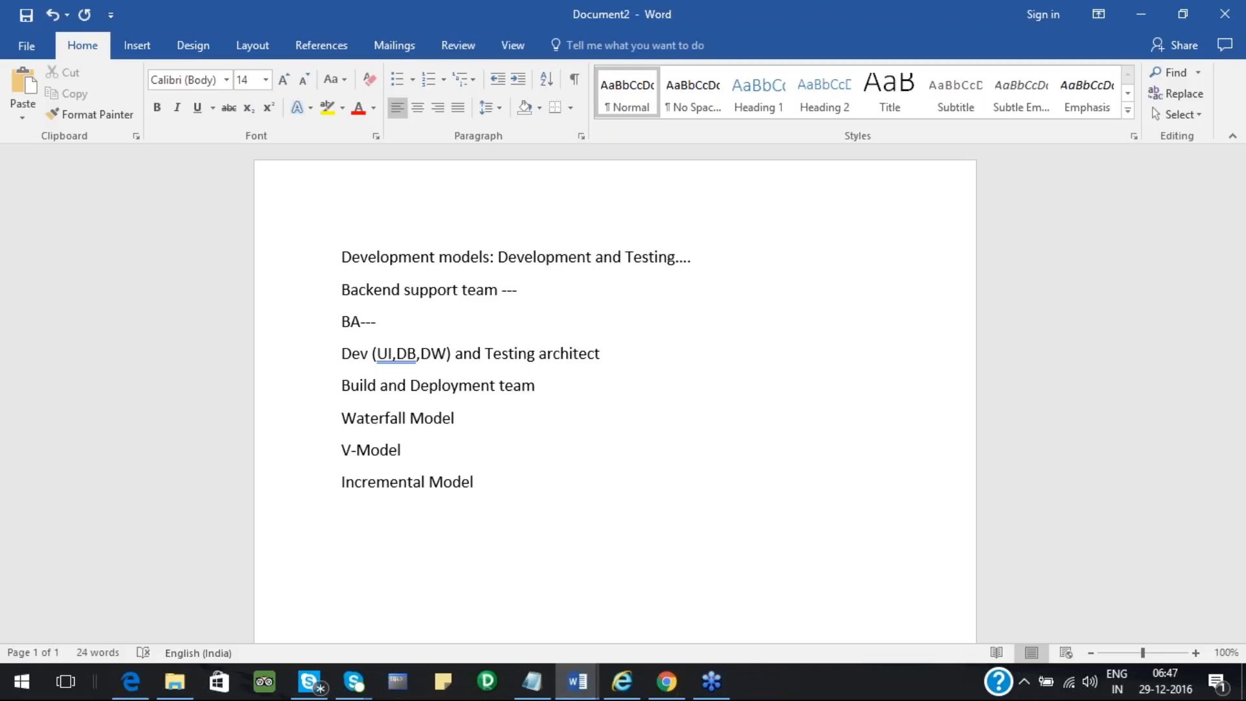
text(..)
key(Return)
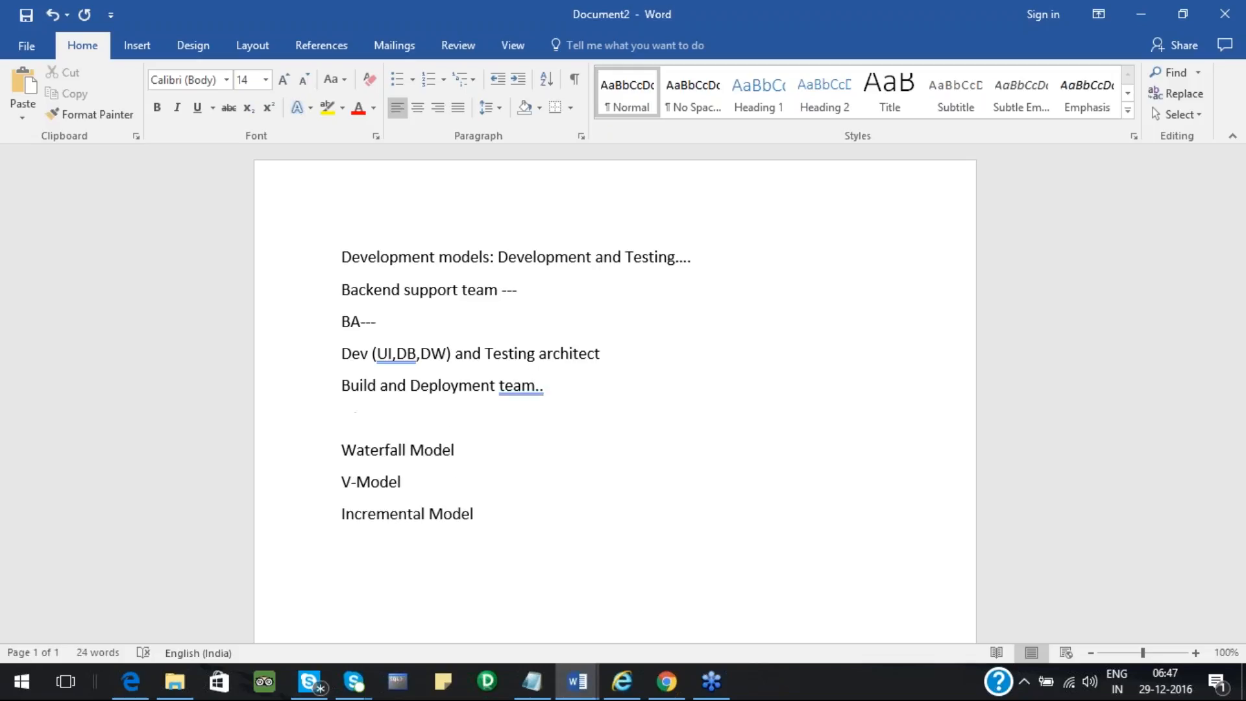
click(977, 235)
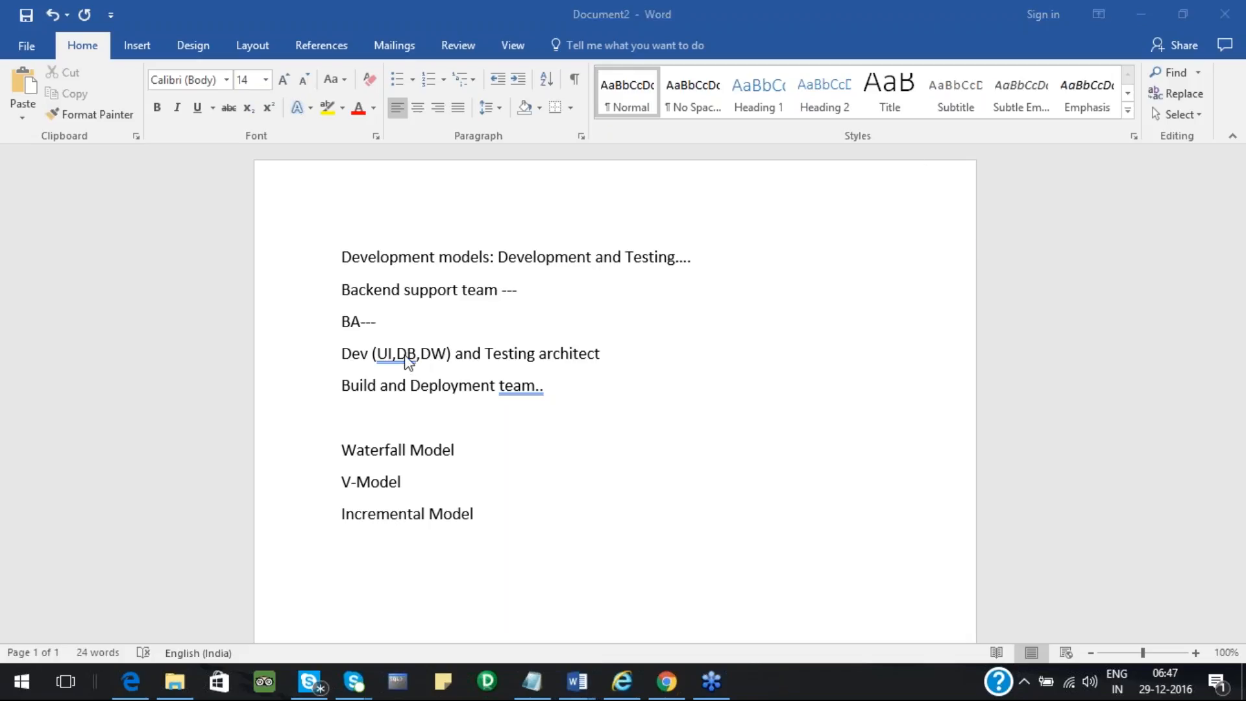
Below the model list, after a blank line, write "BA/Client gives the requirement...to the respective teams...".
click(457, 455)
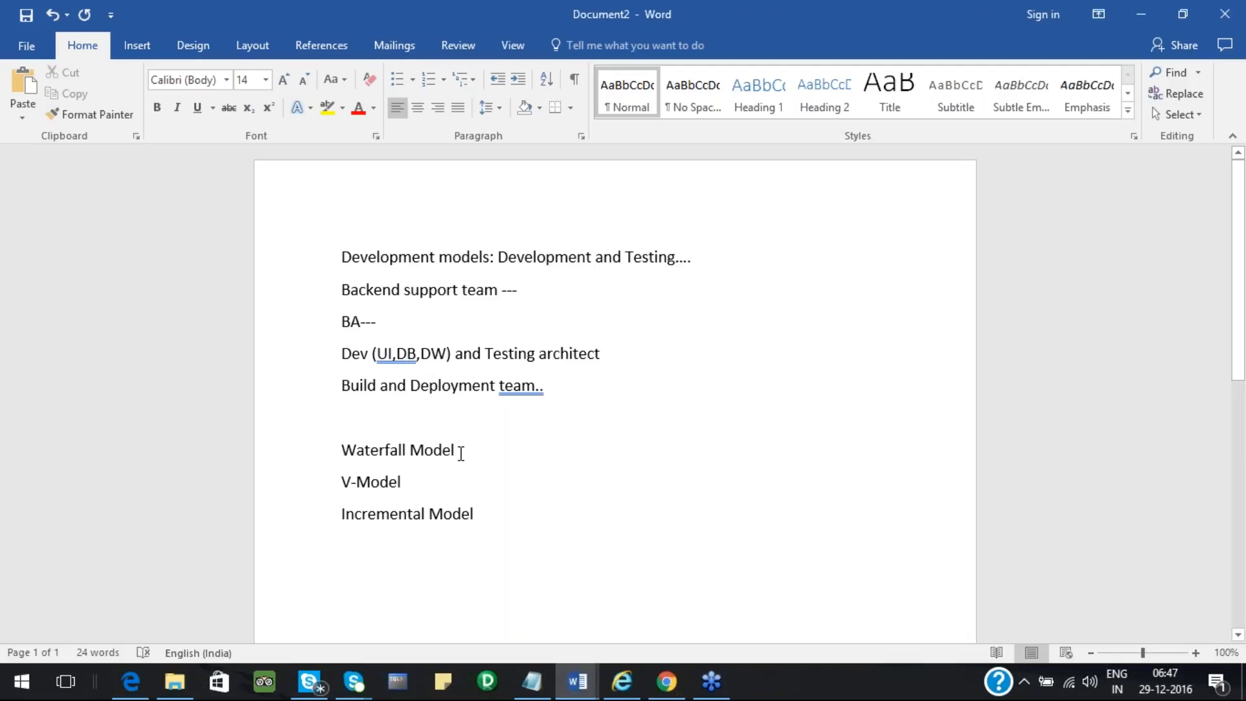
key(Down)
key(Down)
key(Down)
key(Return)
text(BA)
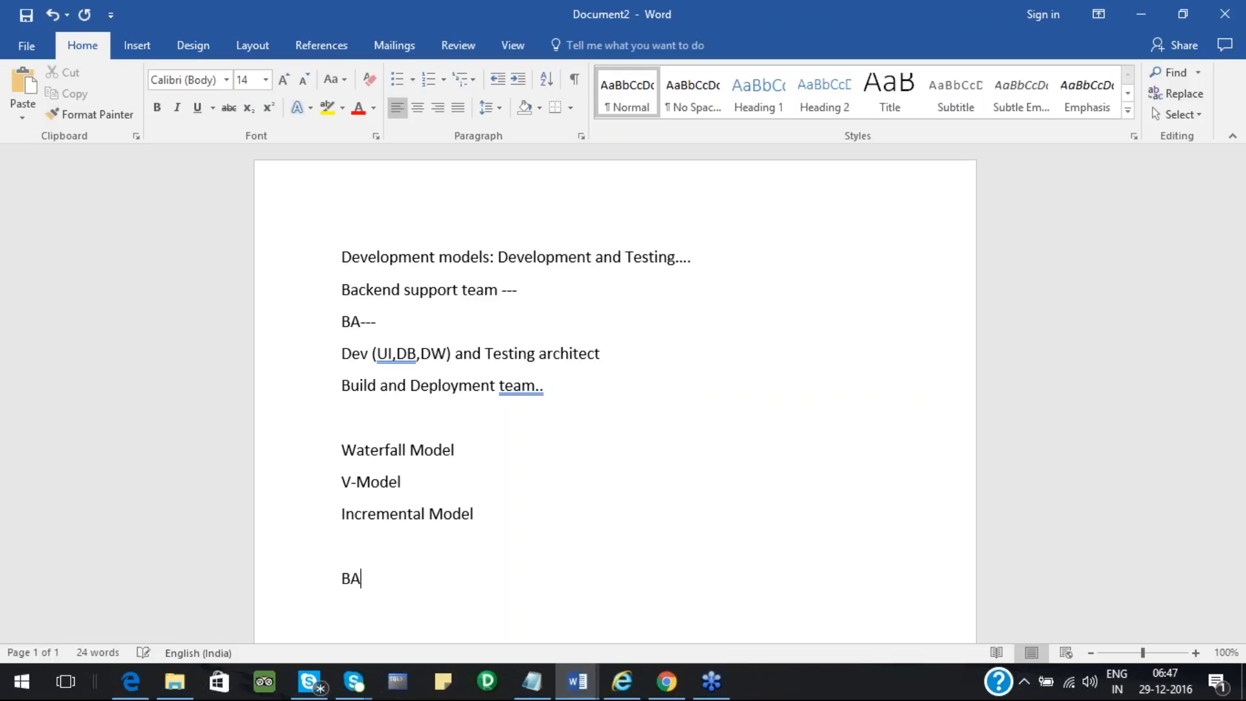
text(/CLient gives the)
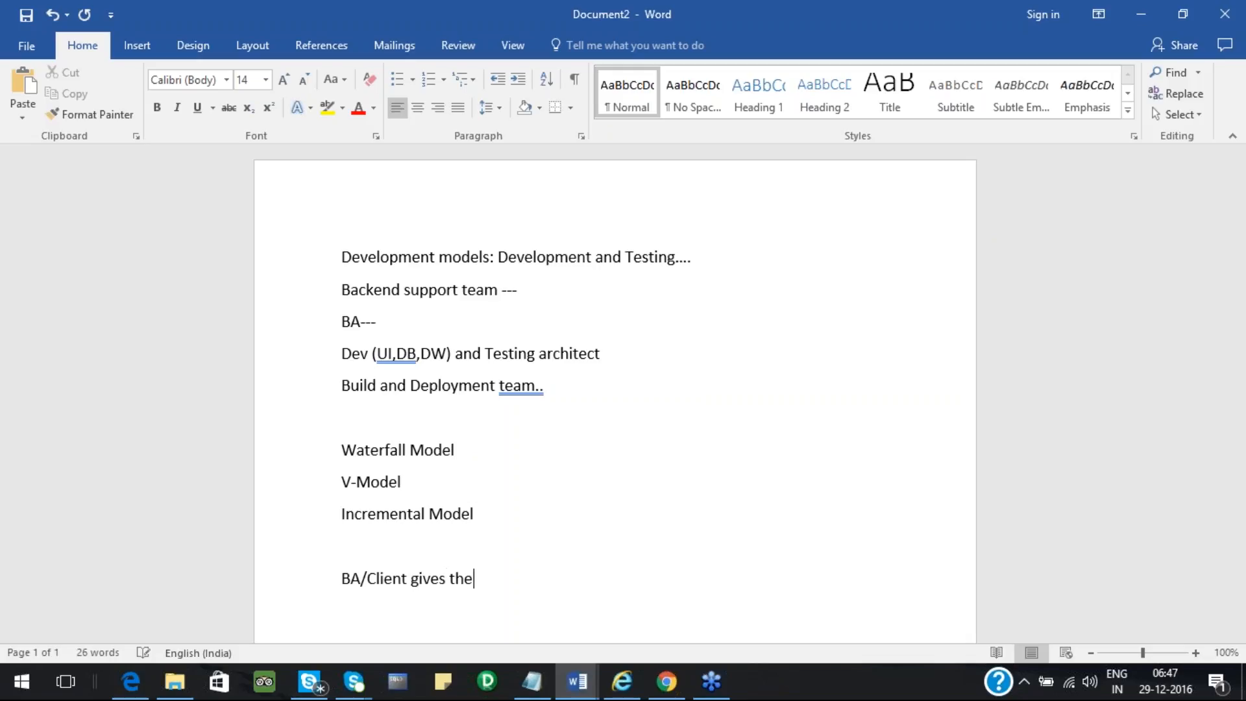
text( requirement...to t)
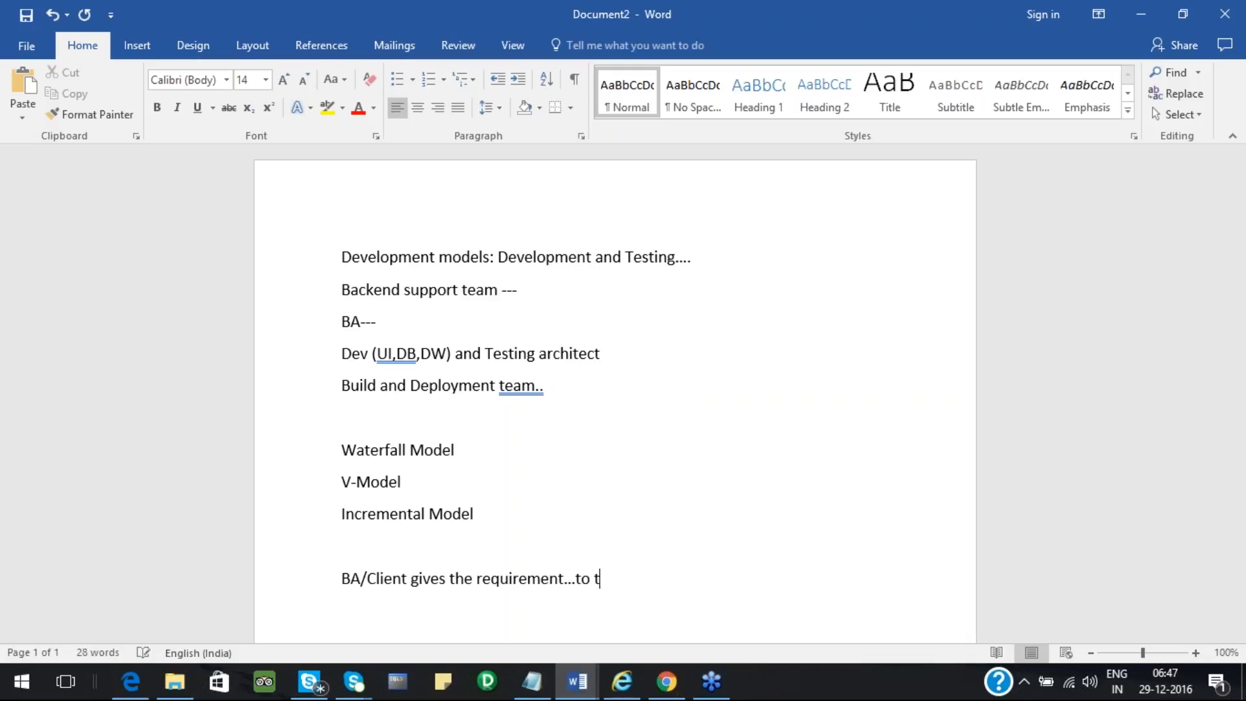
text(he respective teams...)
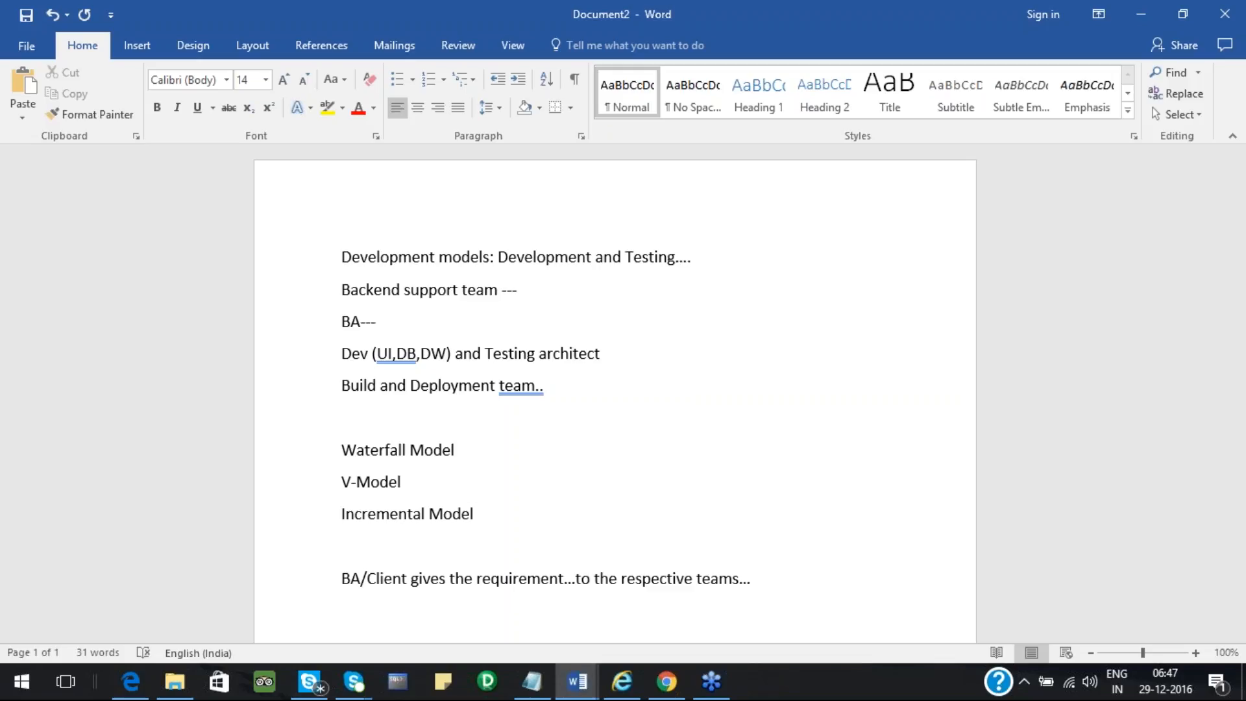
Add a line reading "UI change....DB....." below the requirement sentence.
key(Return)
text(UI change....DB)
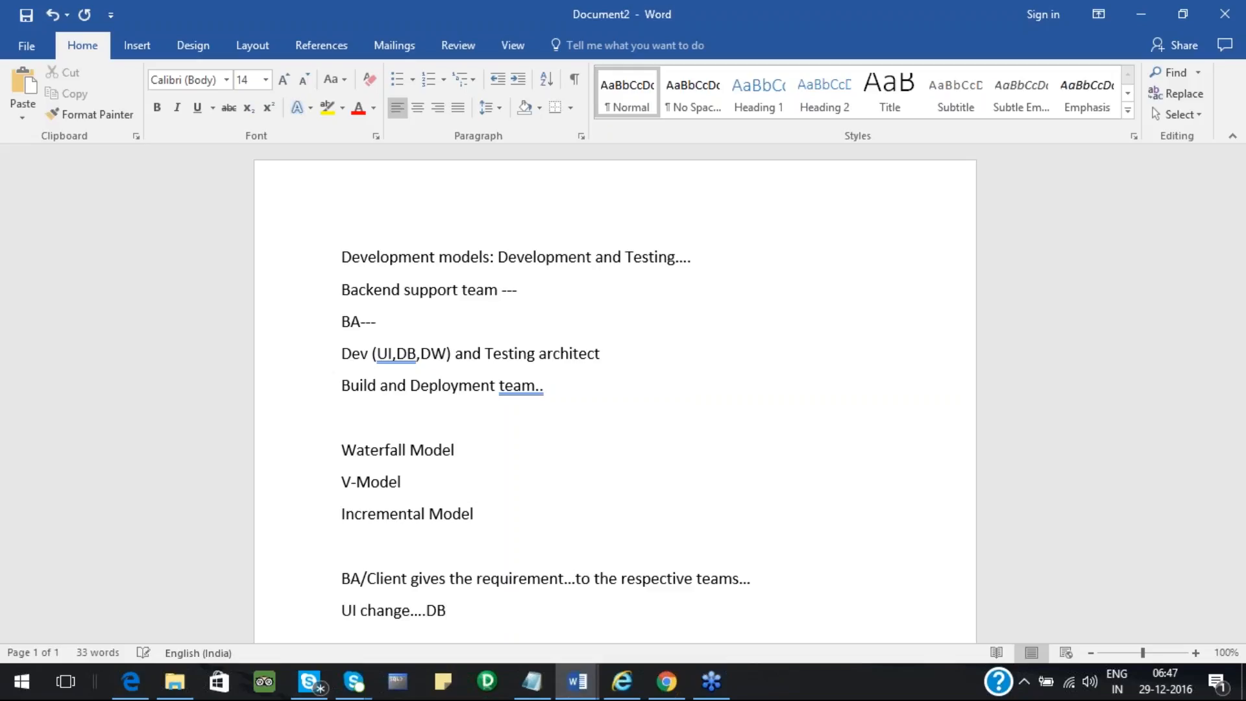
text(.....)
Add the lines "UI dev" and "UI testers" below the UI change line.
key(Return)
text(UI t)
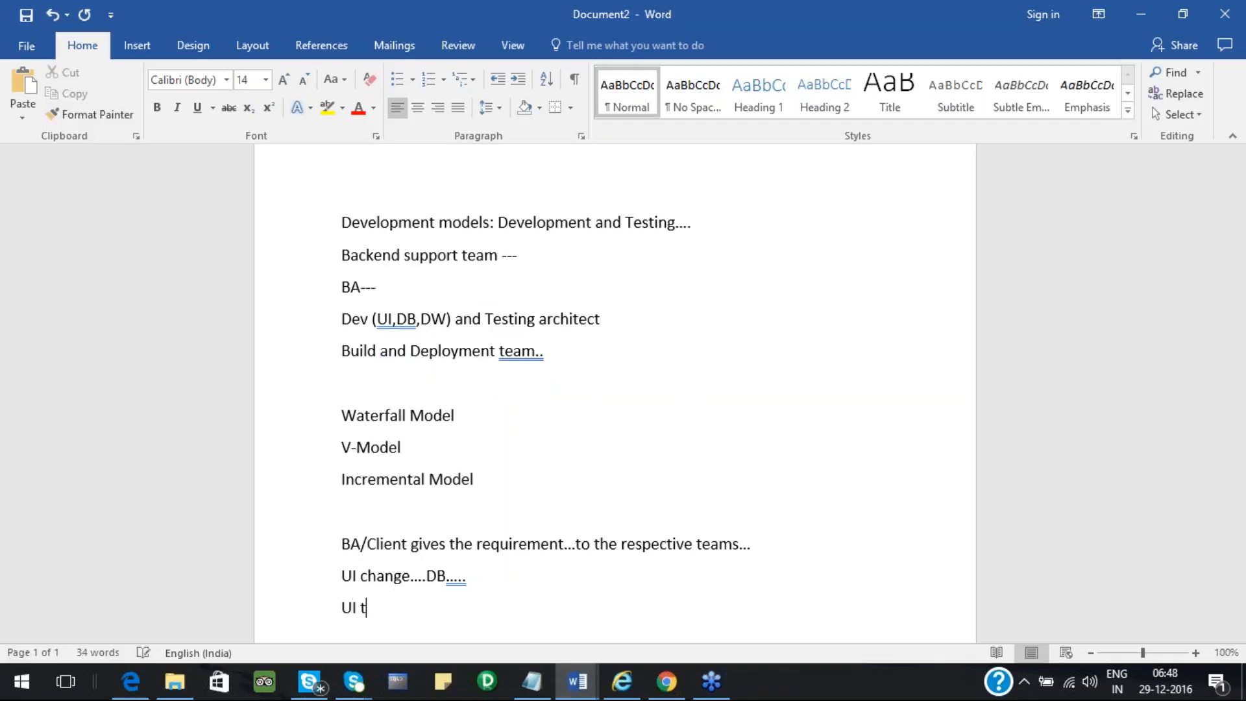
key(BackSpace)
text(dev)
key(Return)
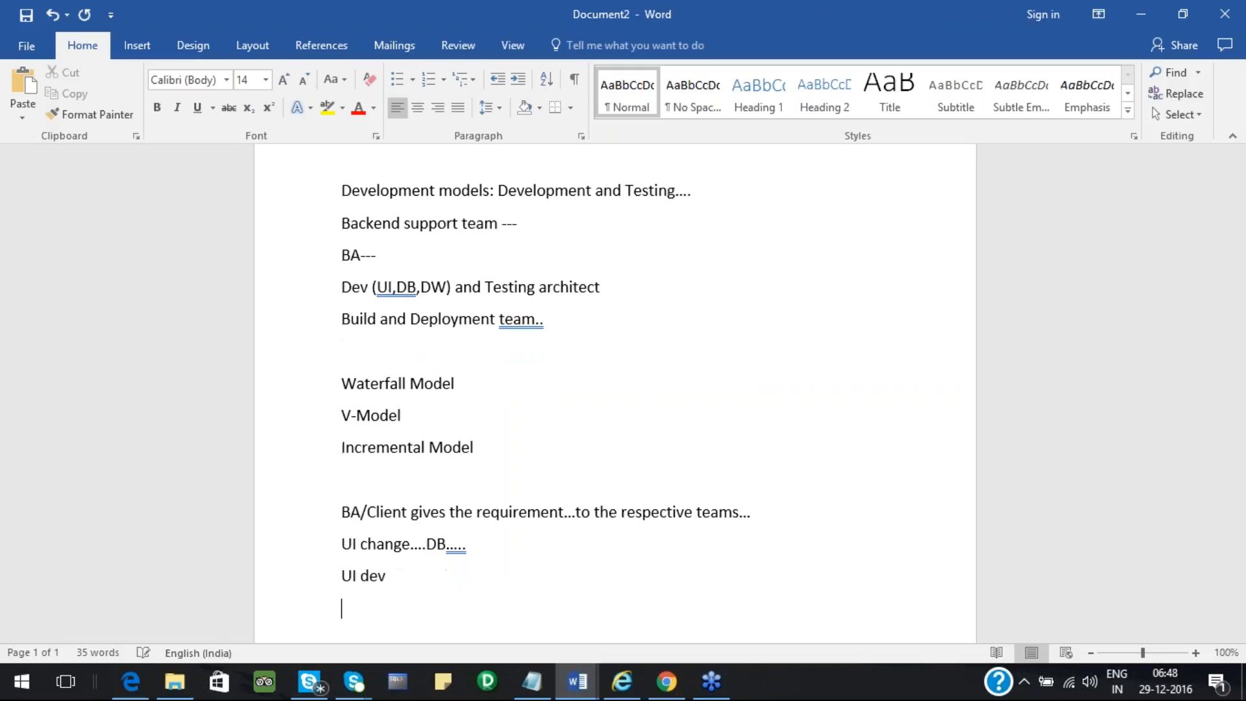
text(UI testers)
Add the lines "DB Developer" and "DB tester" below the UI testers line.
key(Return)
text(DB Develope)
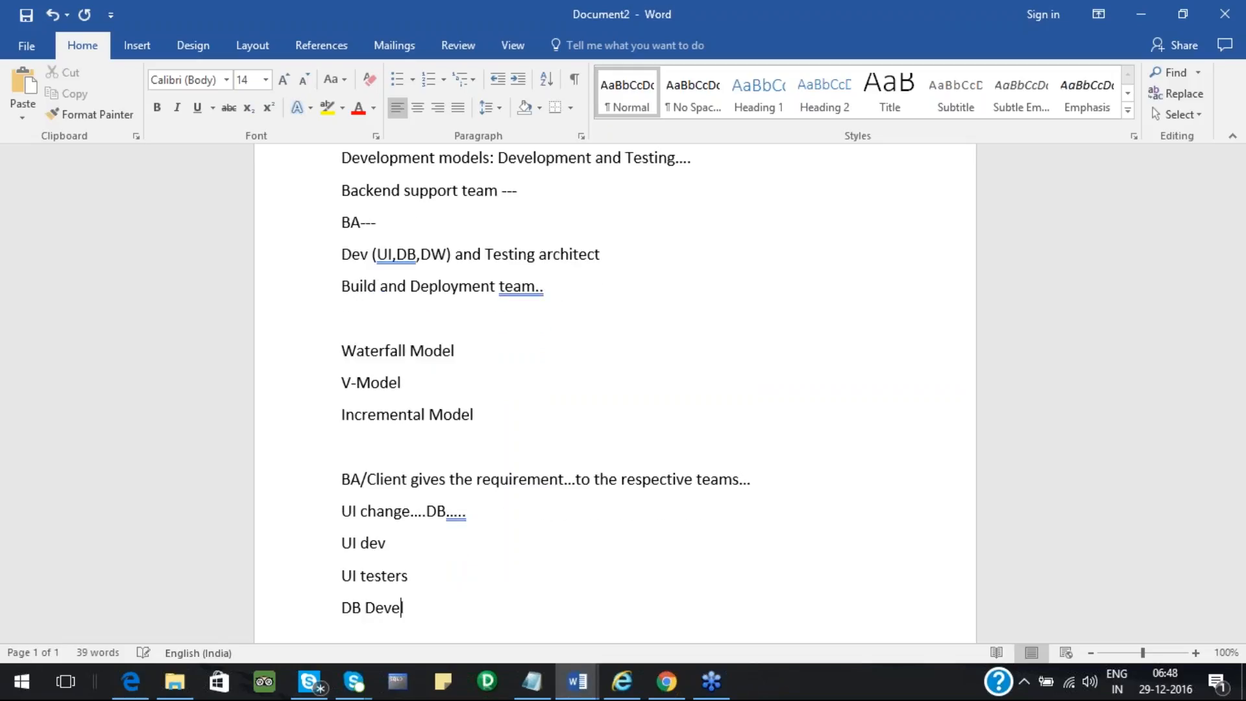
text(r)
key(Return)
text(DB )
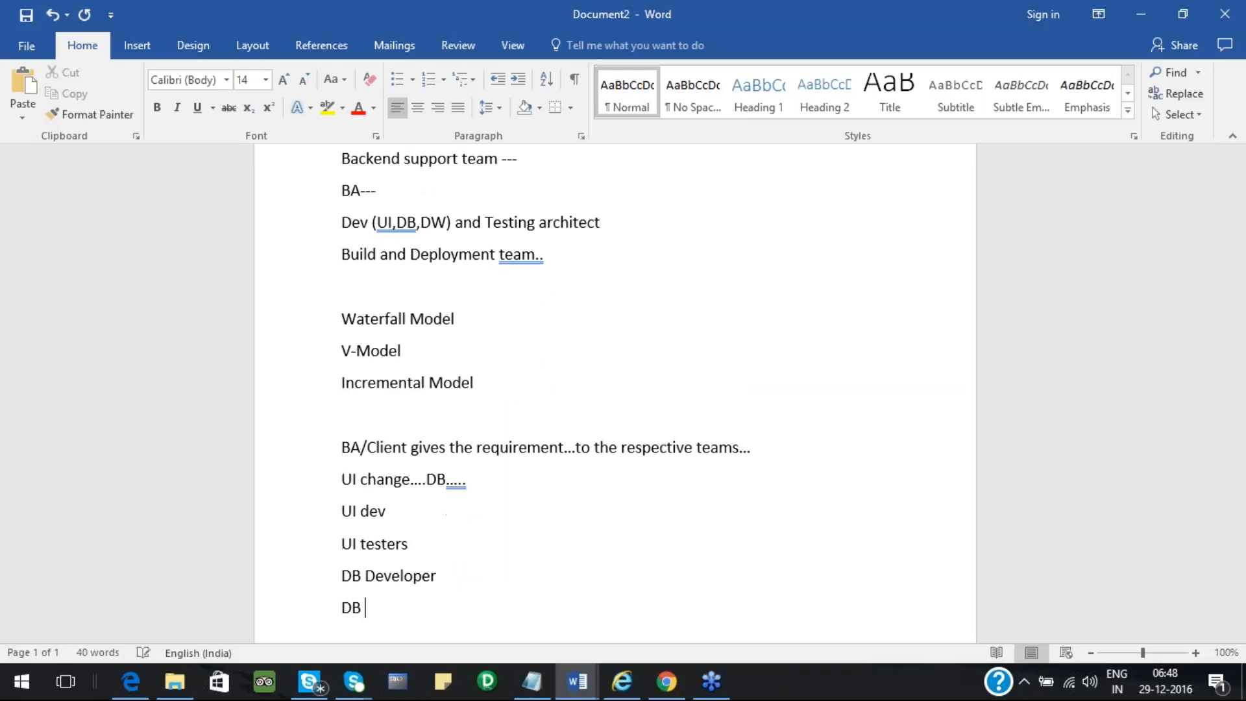
text(tester)
Add a line reading "Build and deployment team..." at the end of the list and insert a horizontal line under it.
key(Return)
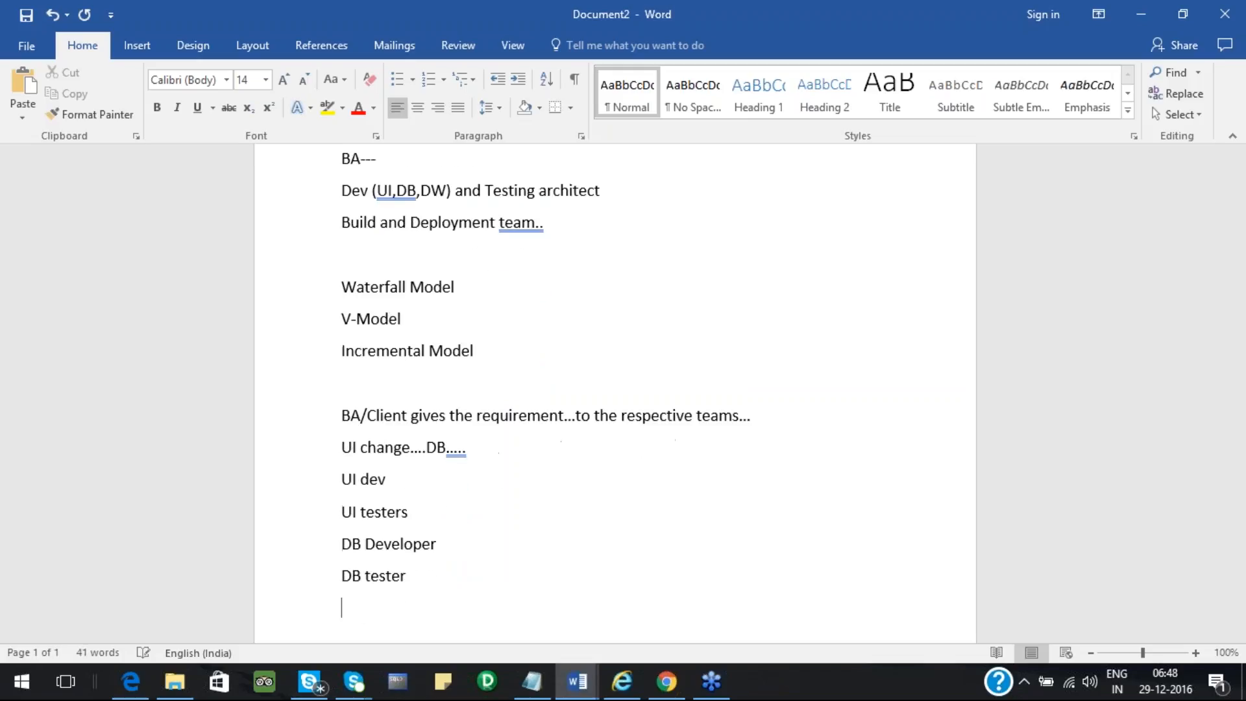
text(Build and deploym)
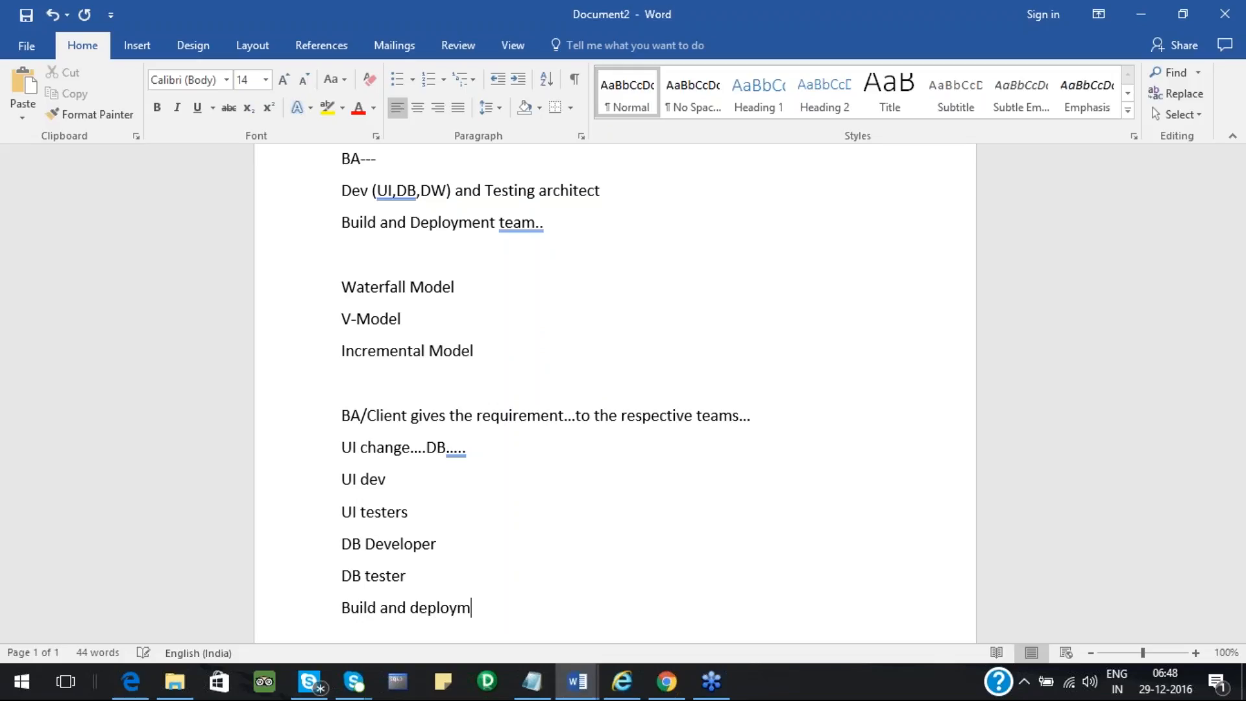
text(ent team...)
key(Return)
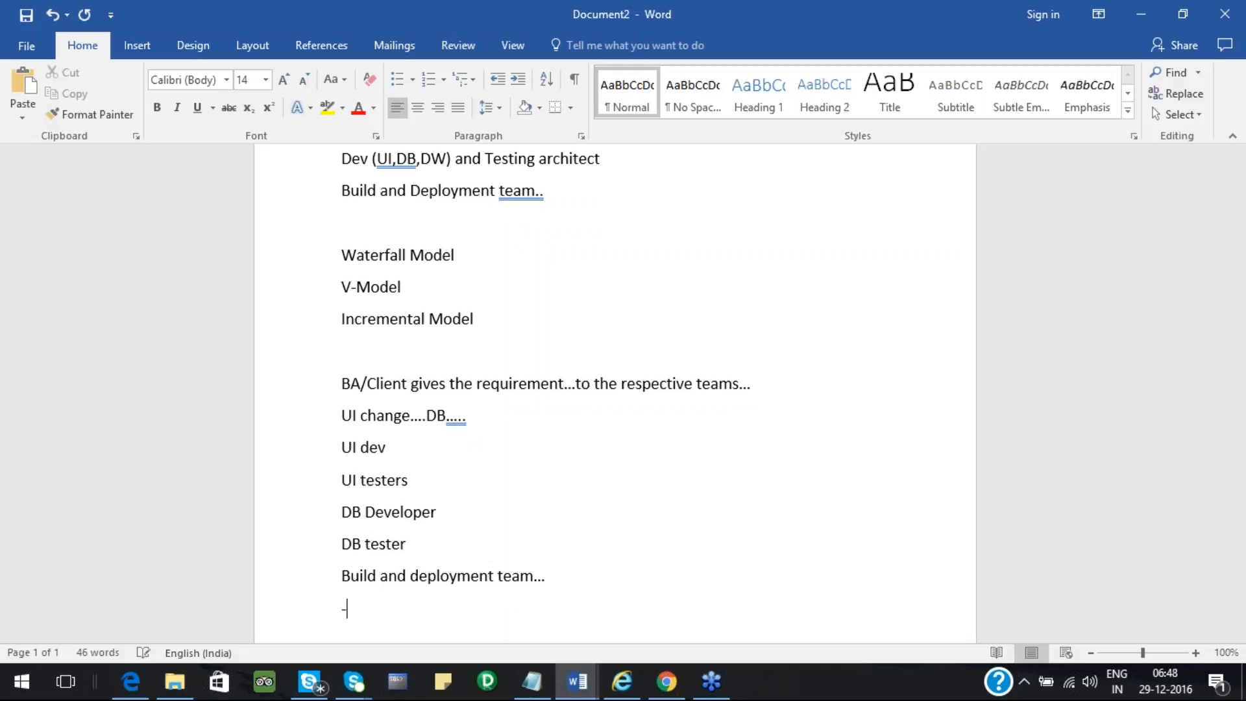
text(-------------------------)
key(Return)
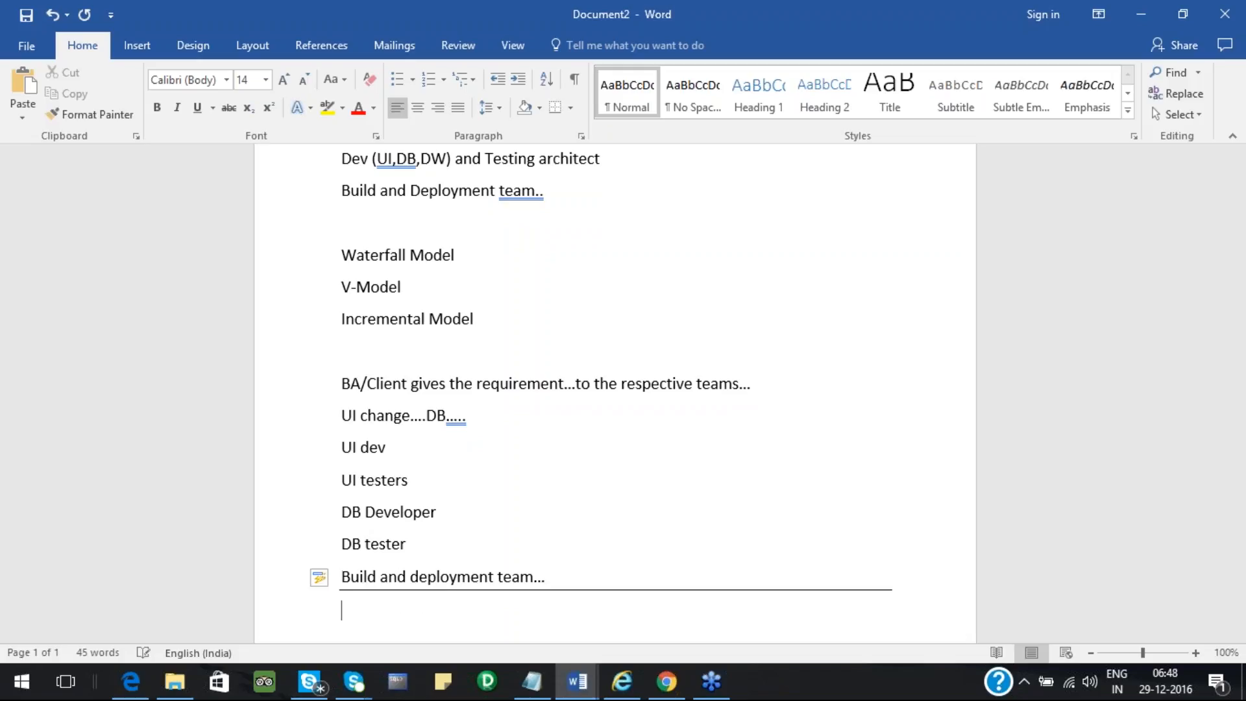
Add the lines "Onshore development and testing" and "Offshore development and testing" below the horizontal line.
text(Onshore develo)
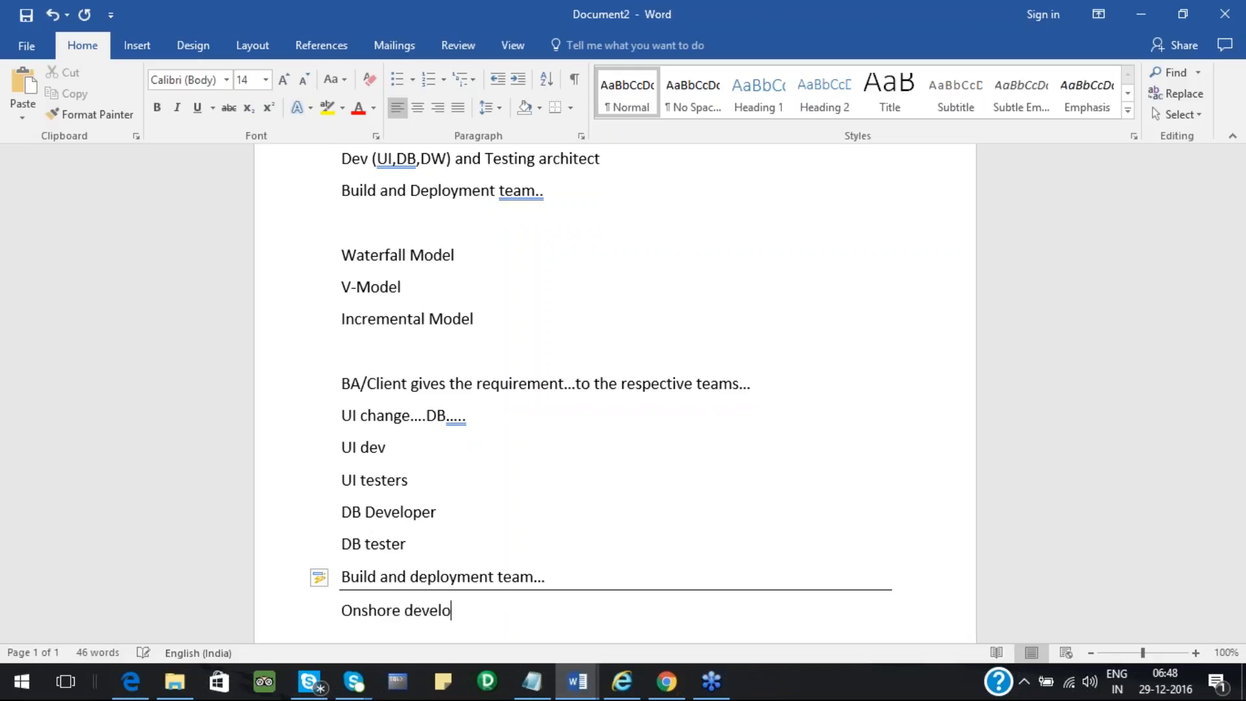
text(pment and testing)
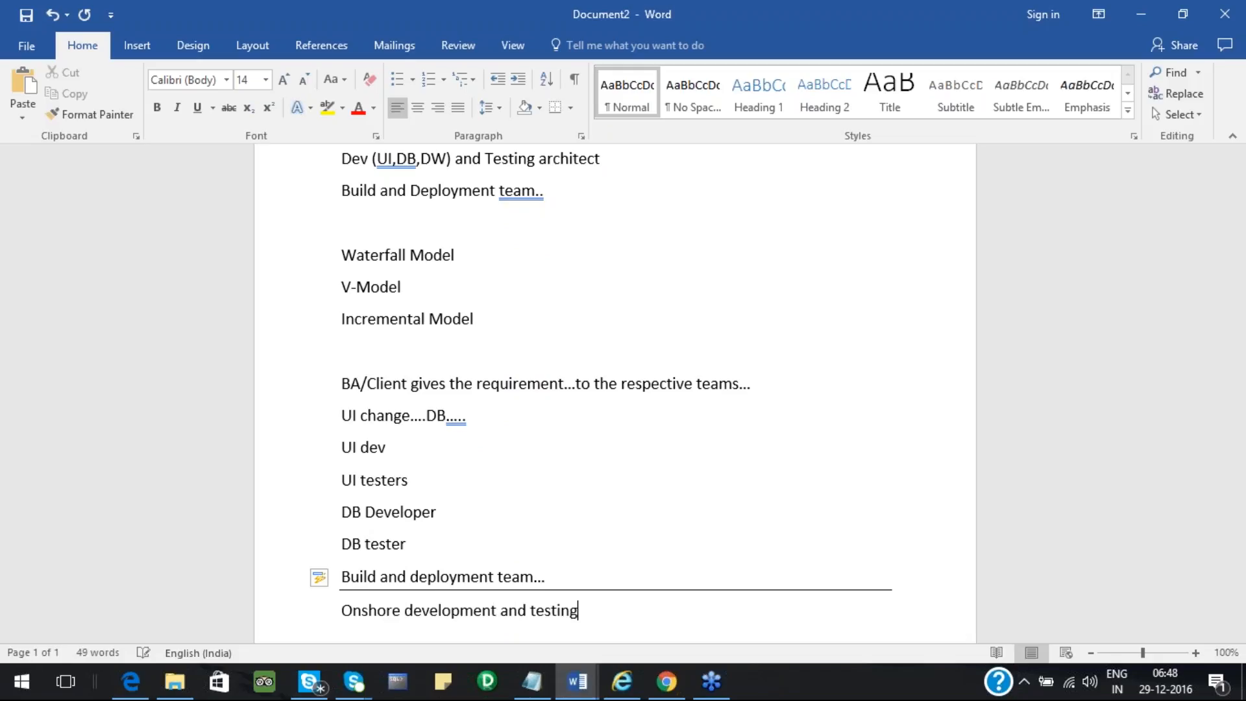
key(Return)
text(O)
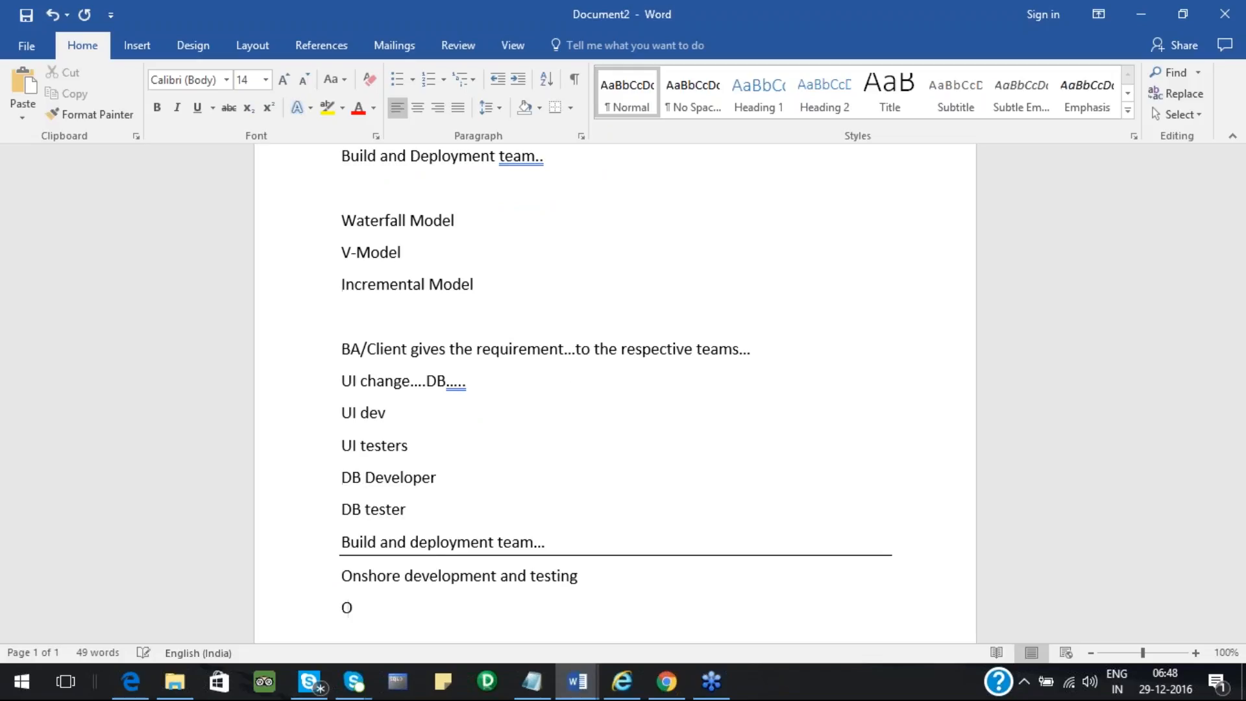
text(ffshore development an)
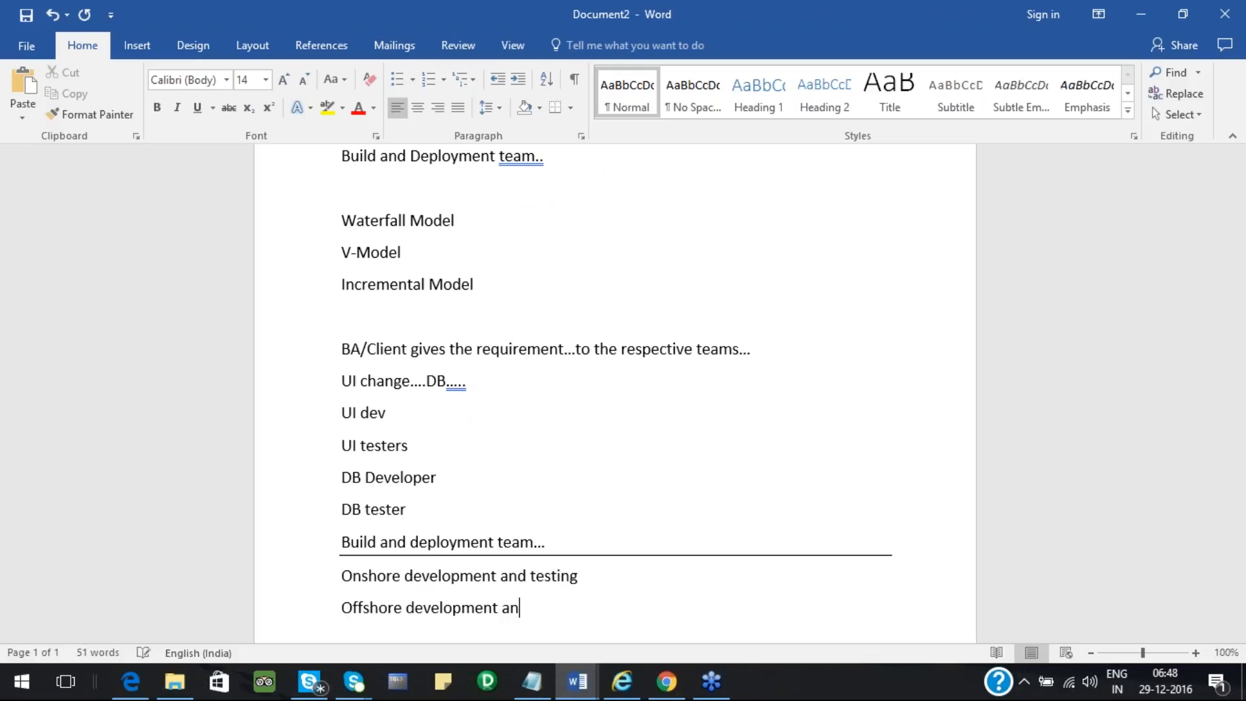
text(d testing)
key(Return)
Add the line "Onshore development and offshore testing..." below the offshore line and leave a blank line after it.
text(Onshore )
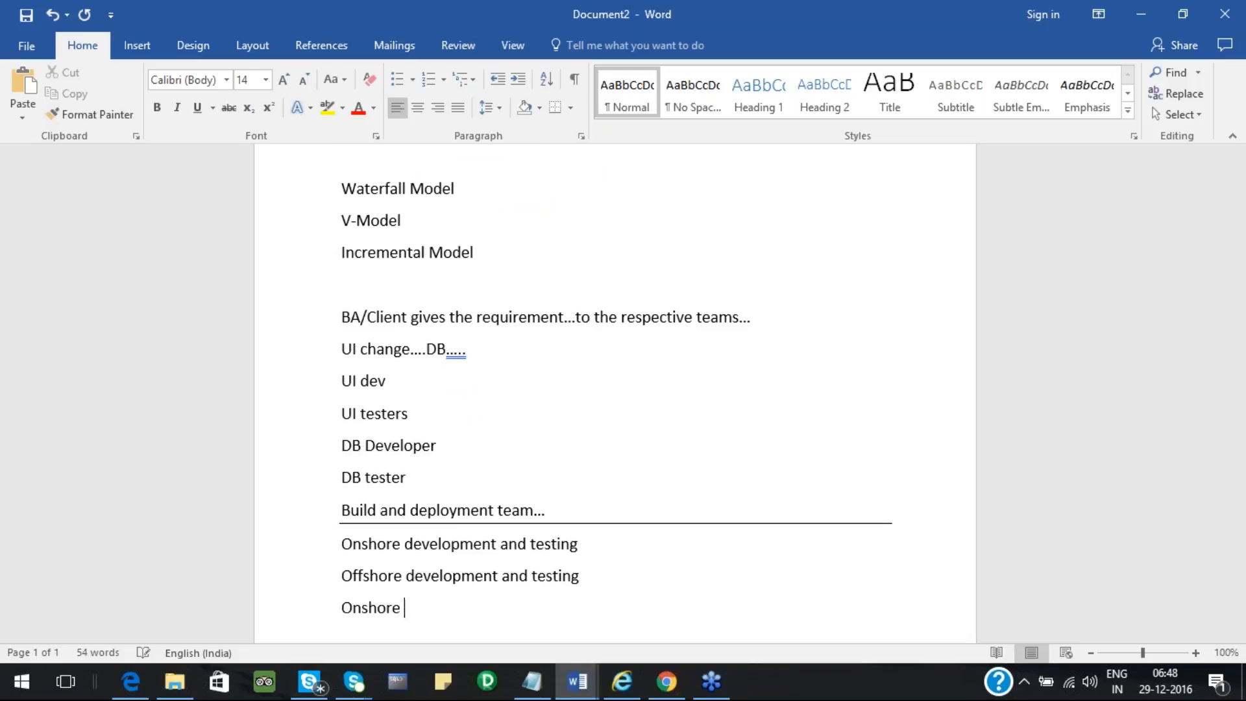
text(developmen)
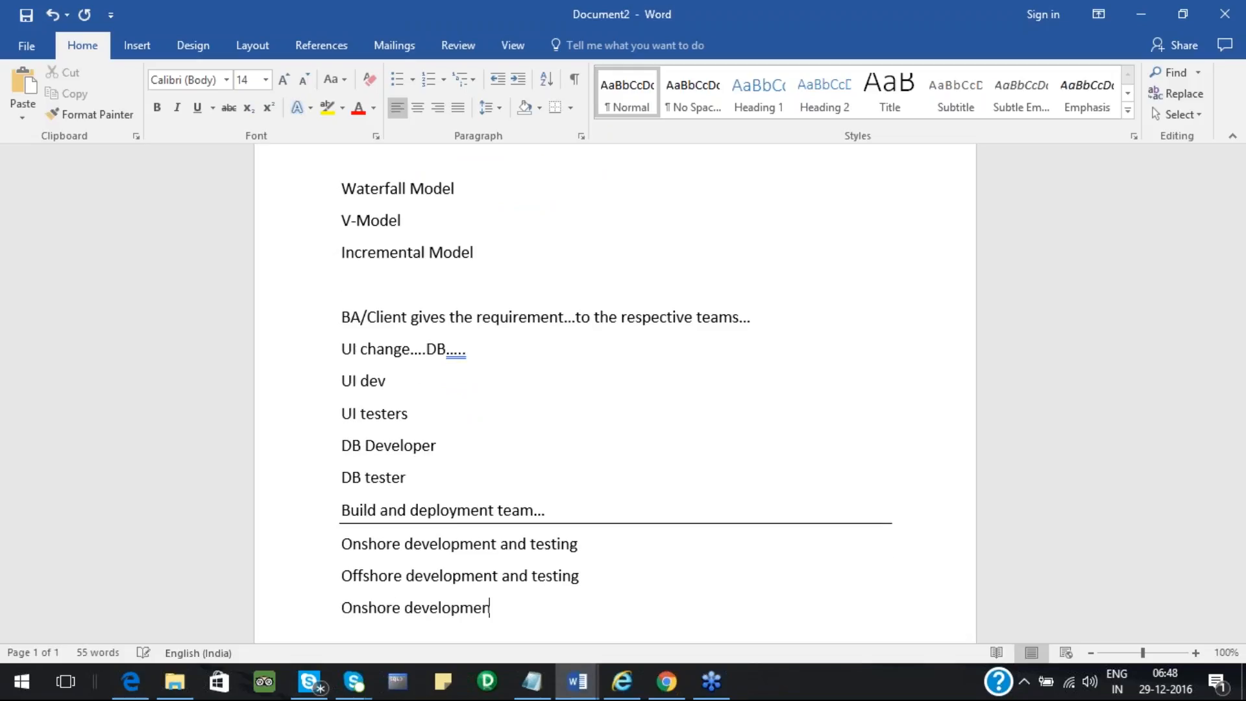
text(t and offshor)
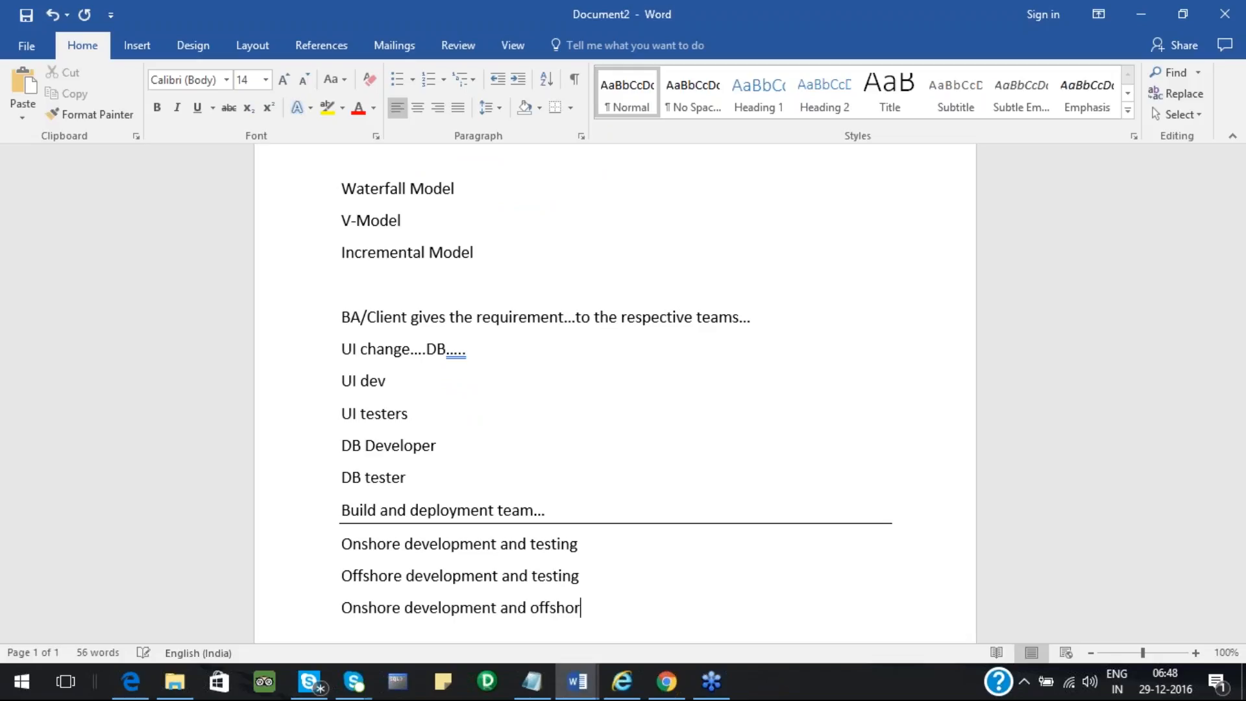
text(e testing)
key(Return)
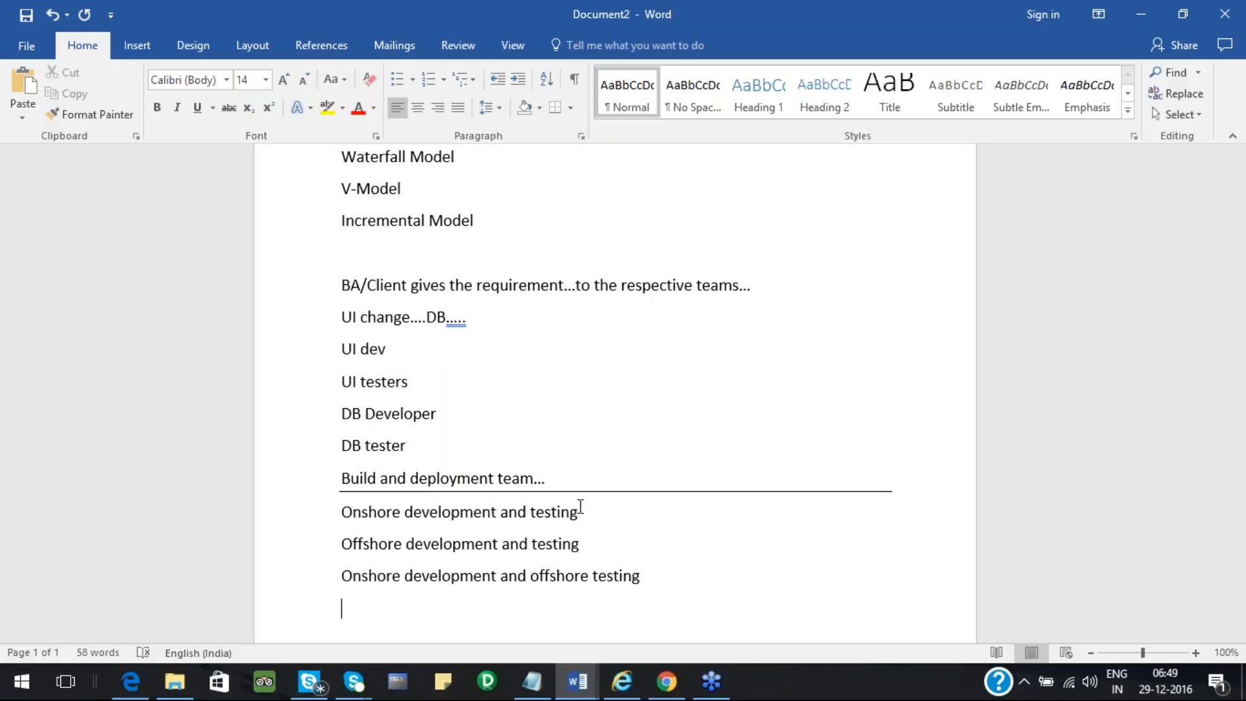
click(661, 575)
text(...)
key(Return)
key(Return)
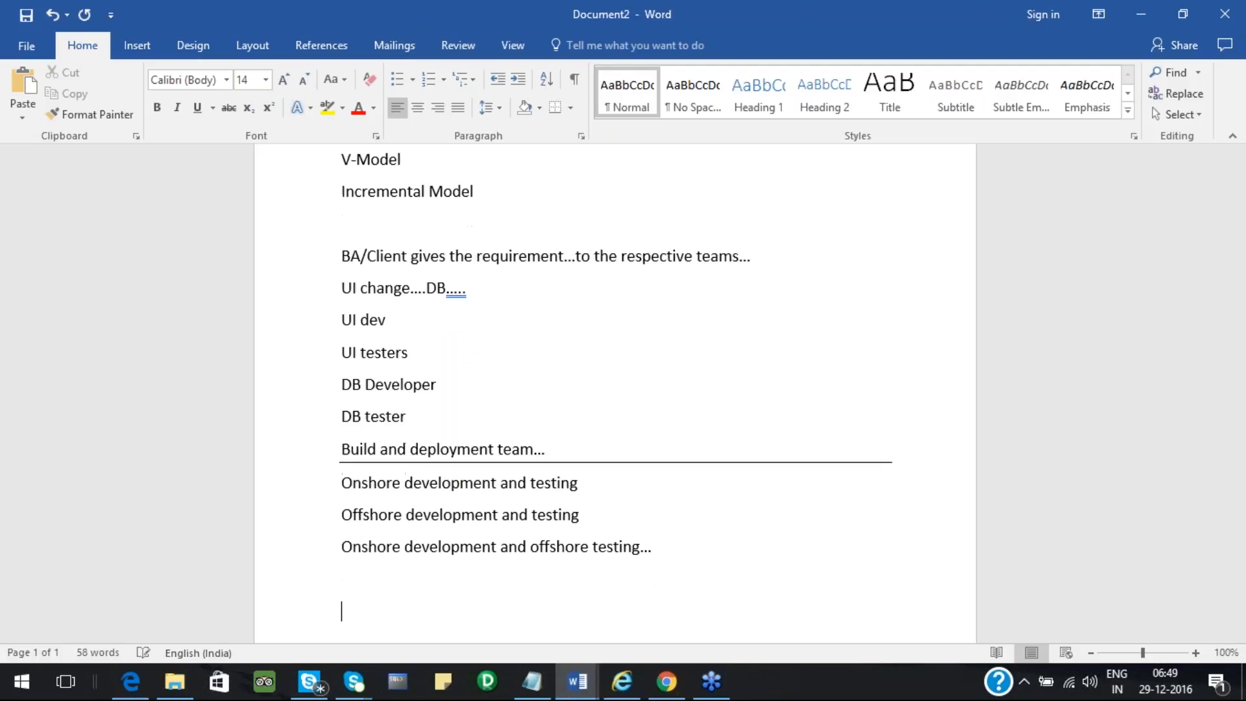
Write the sentence "There is time gap...and overlap time is limited...." below the blank line.
text(There is t)
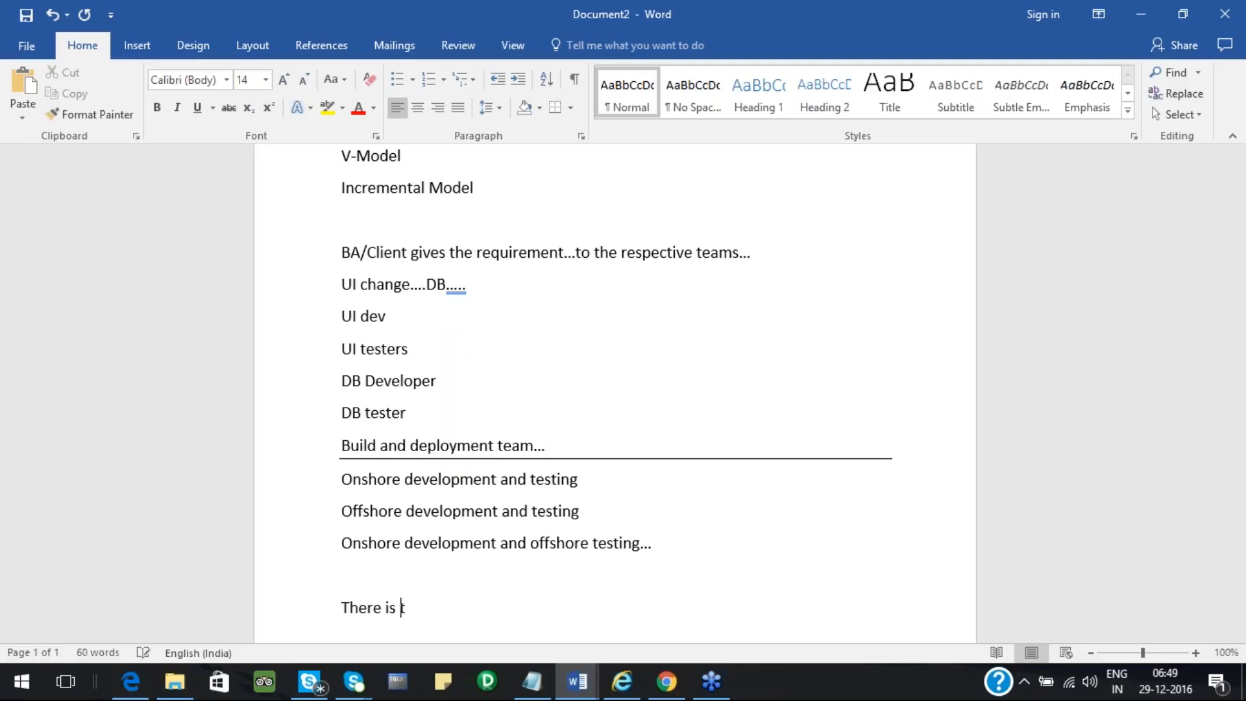
text(ime gap...and overlap)
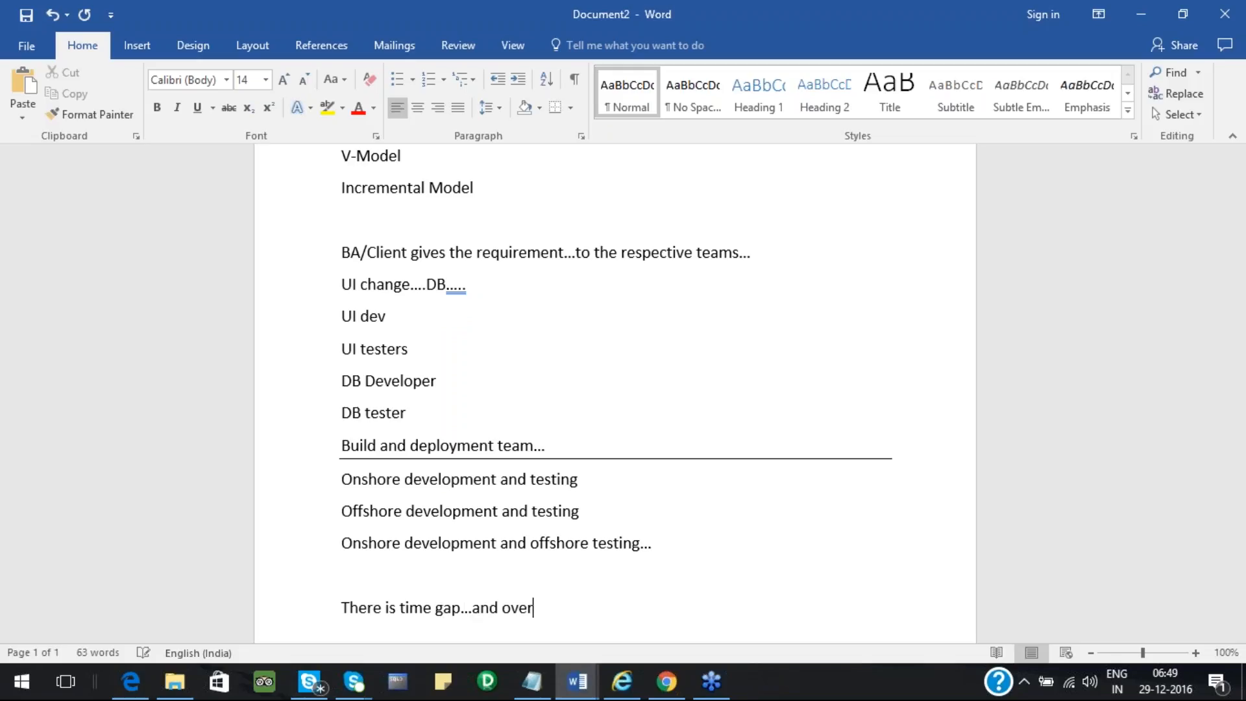
text( time is milited...)
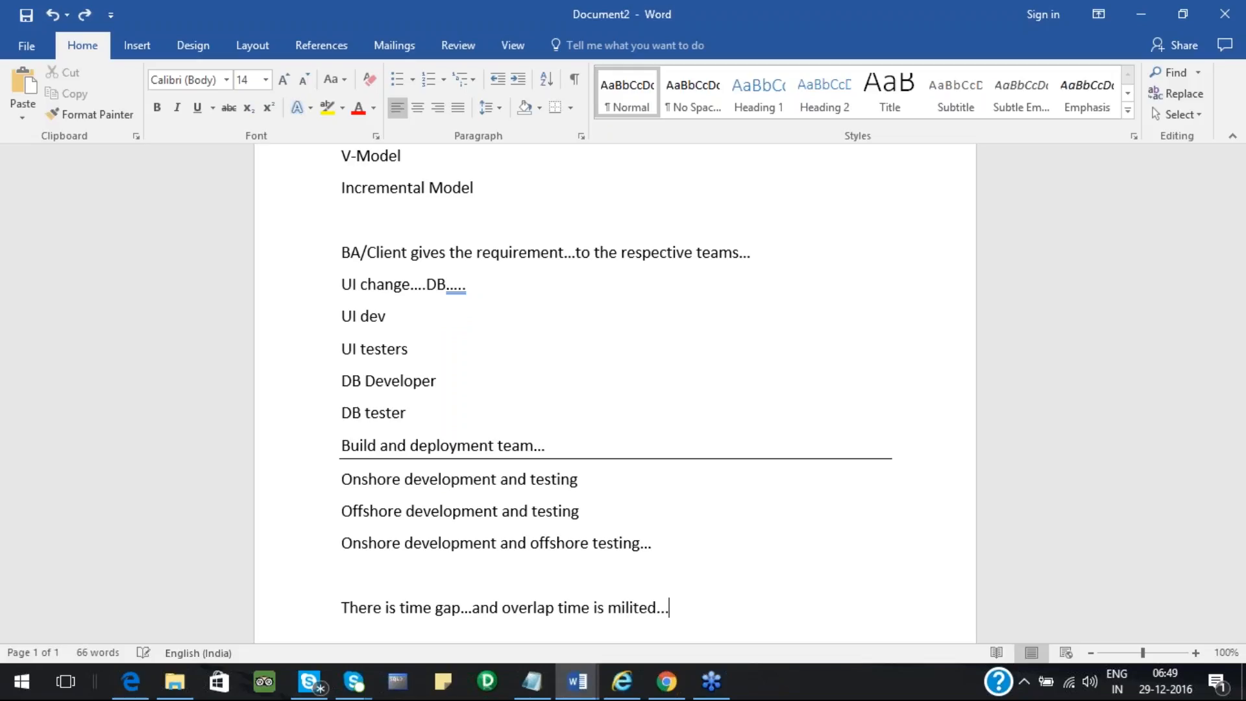
key(BackSpace)
key(BackSpace)
key(BackSpace)
key(BackSpace)
key(BackSpace)
key(BackSpace)
key(BackSpace)
key(BackSpace)
text(limited....)
key(Return)
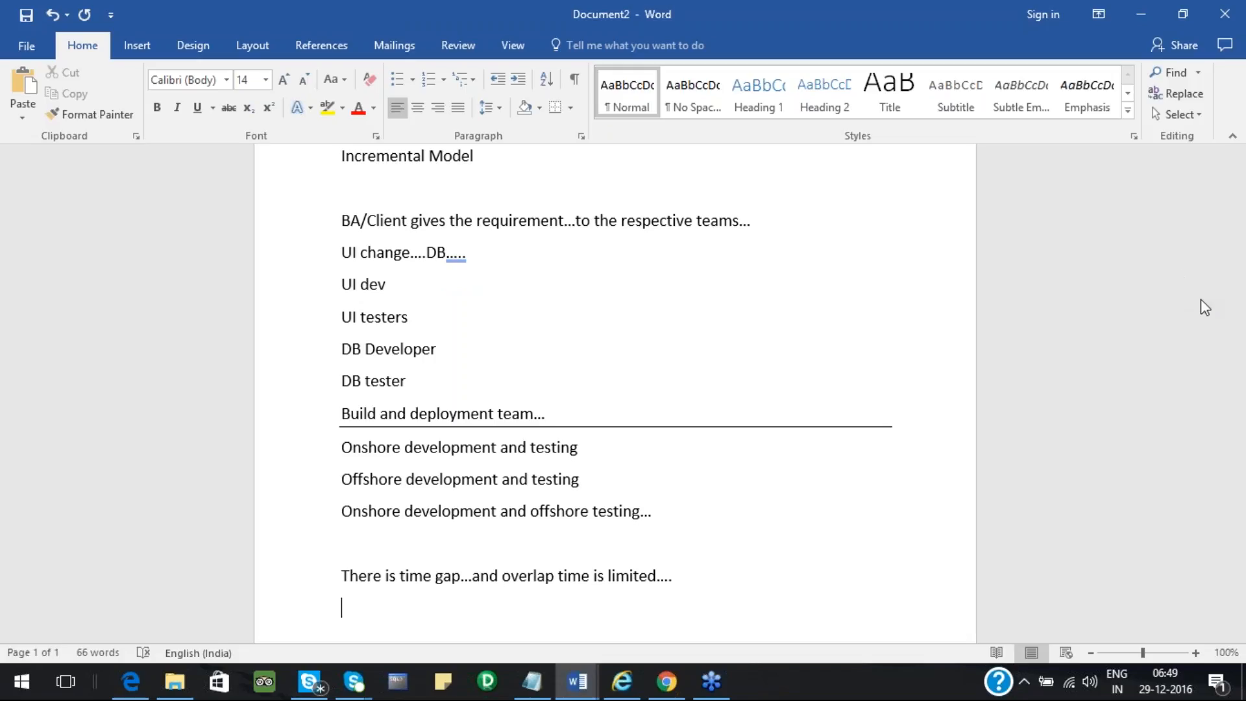
click(1234, 278)
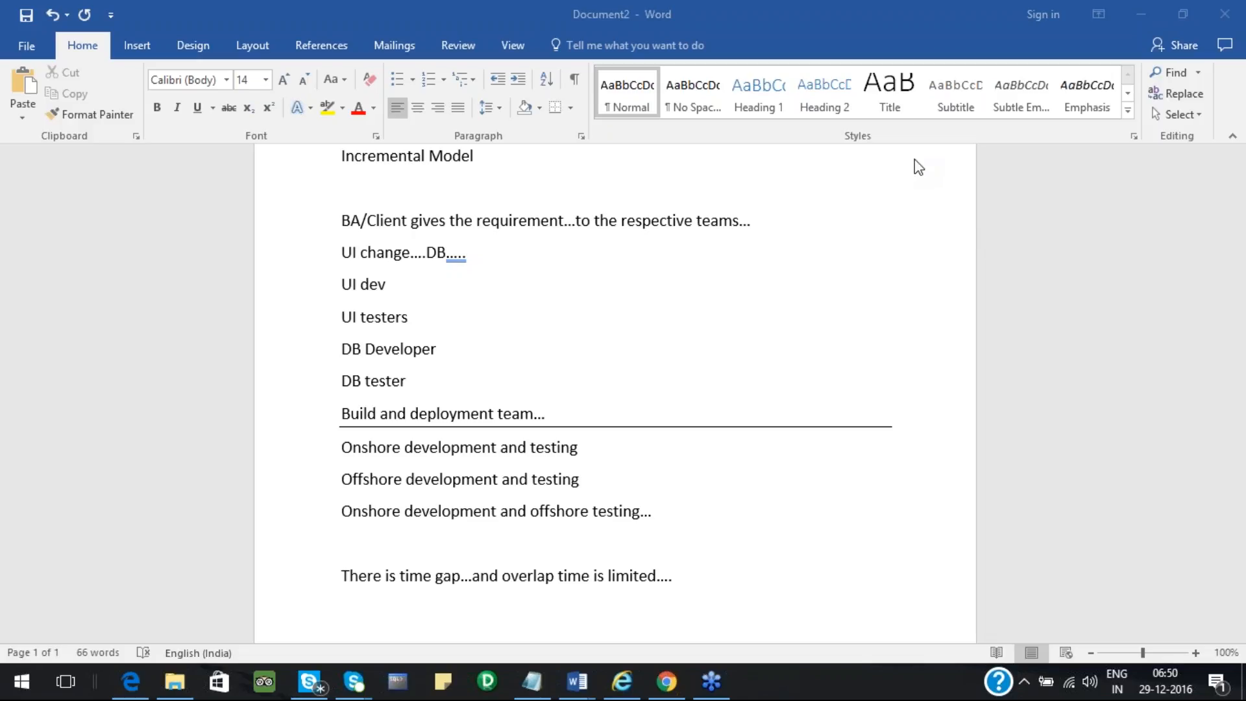
click(687, 590)
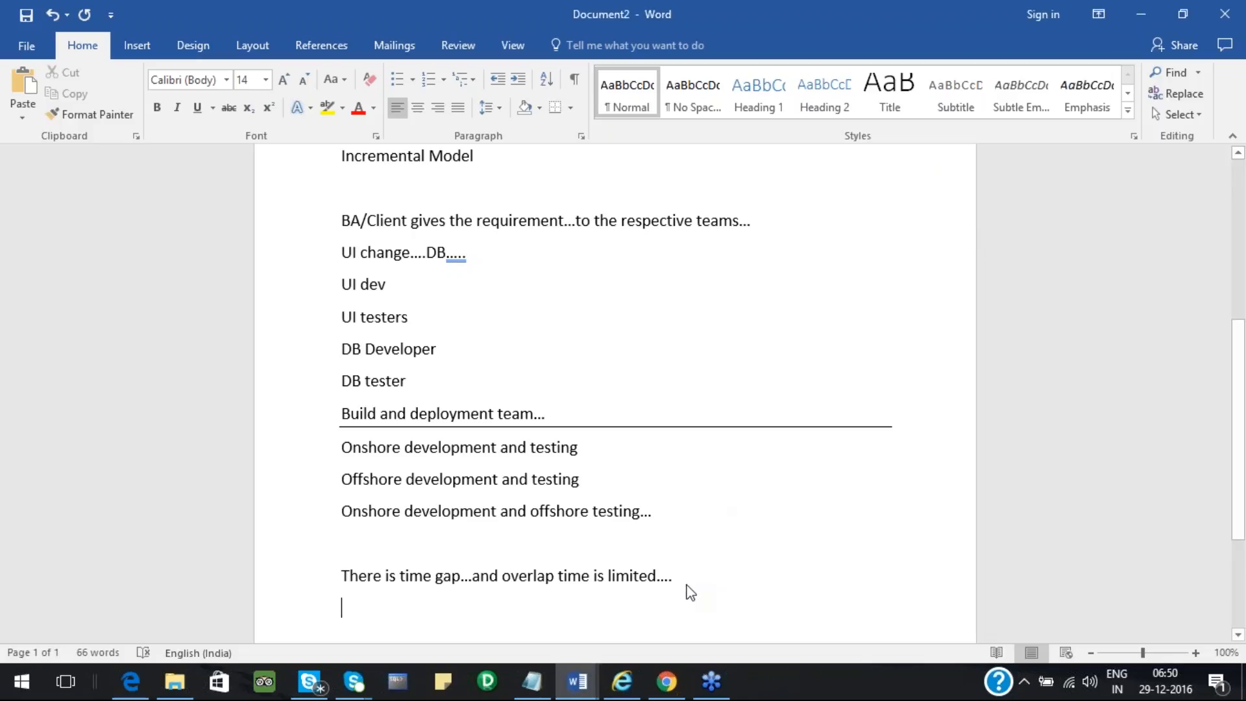
click(994, 235)
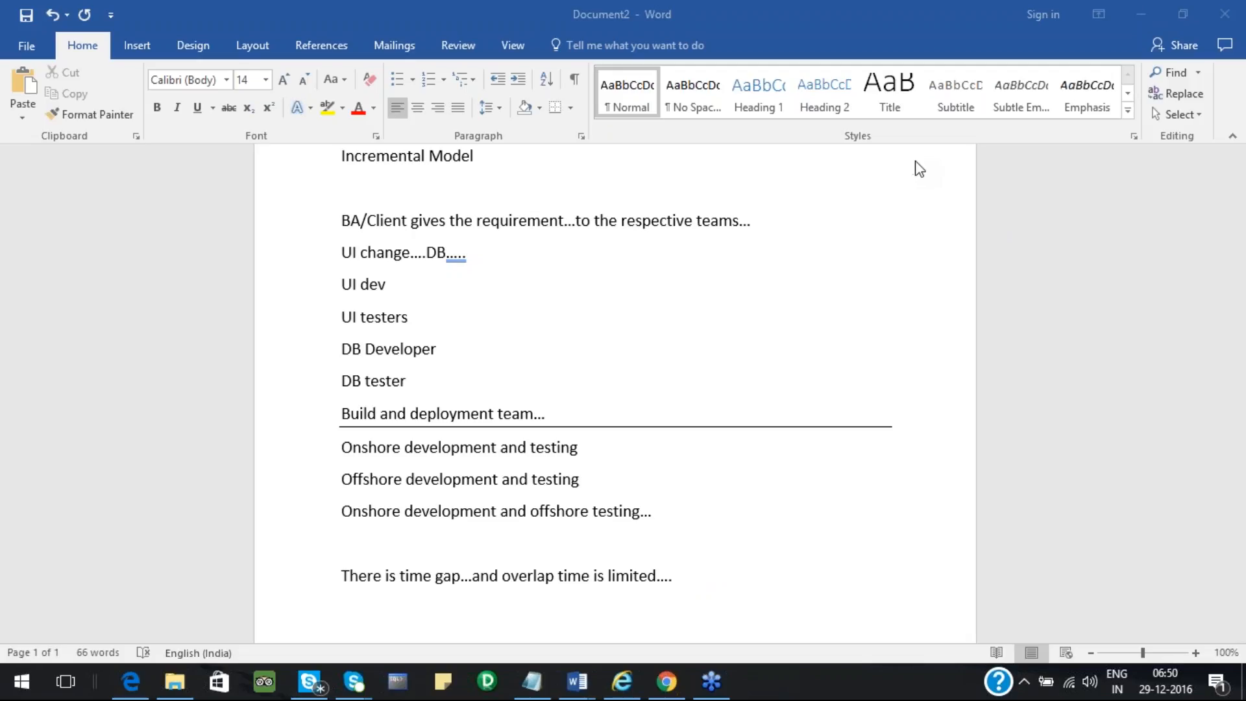
Add the sentence "It's intent is to give perfect end product..." below the time gap sentence.
click(686, 577)
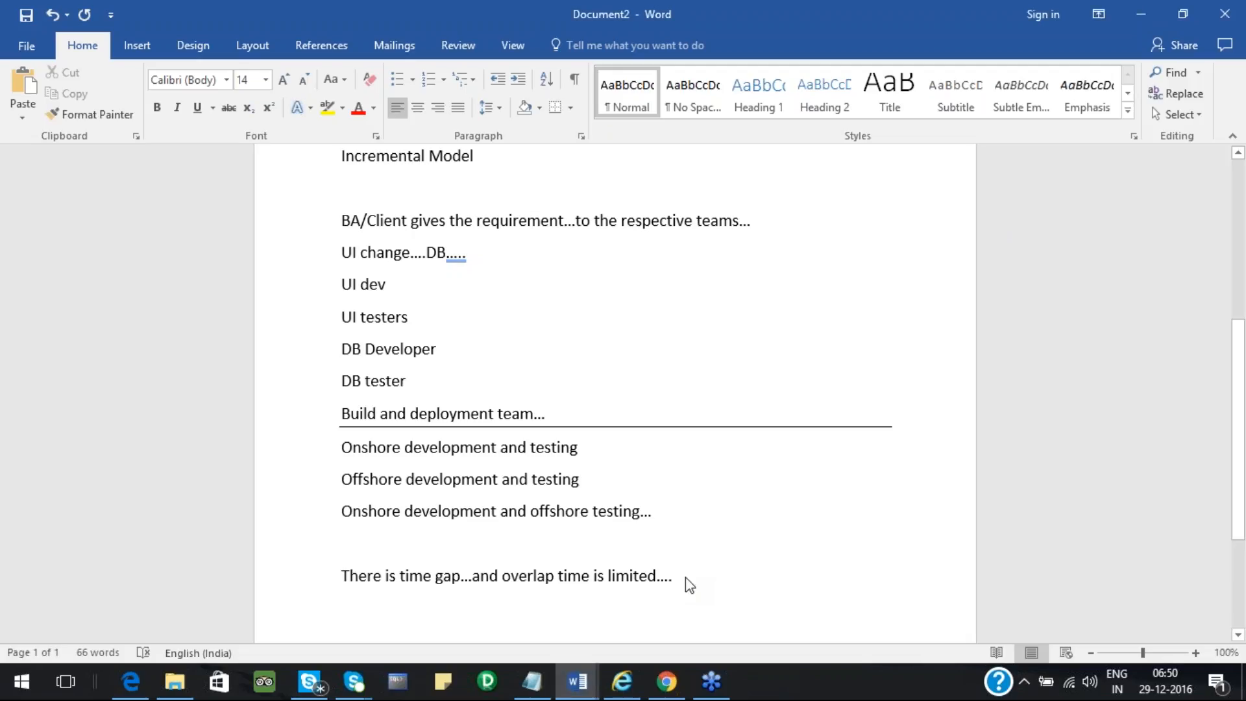
key(Return)
text(It is not p)
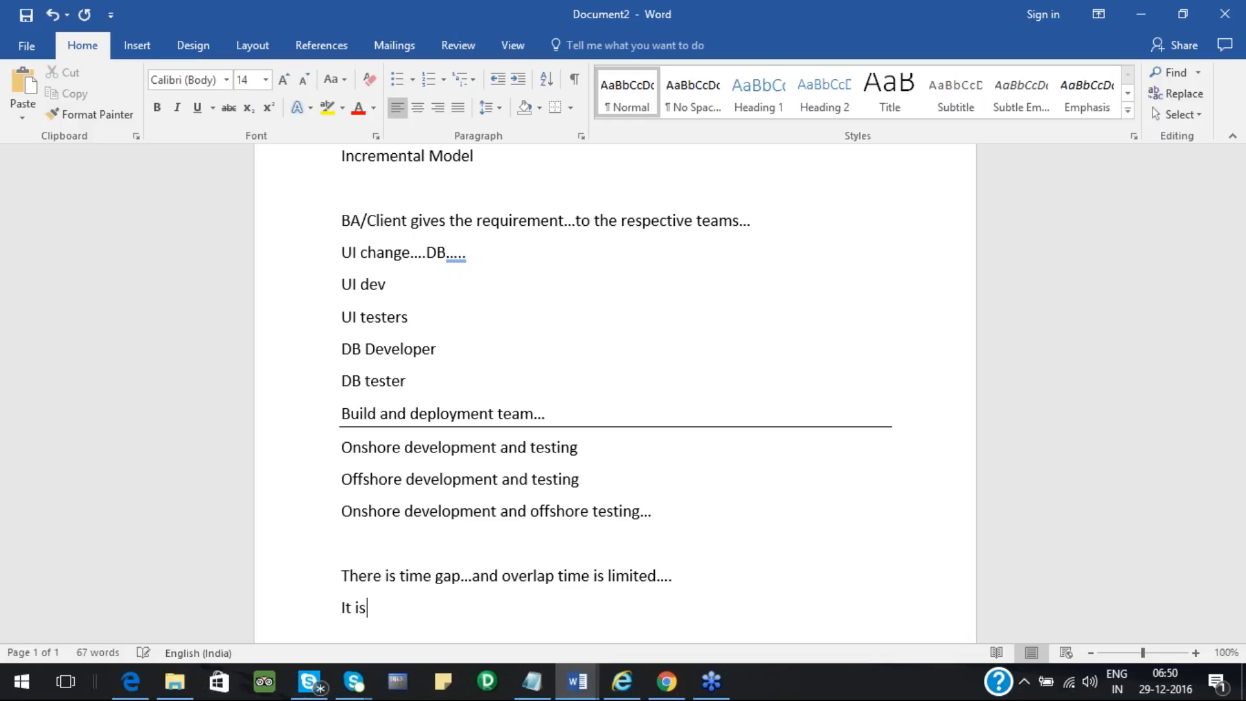
key(BackSpace)
key(BackSpace)
key(BackSpace)
key(BackSpace)
key(BackSpace)
key(BackSpace)
key(BackSpace)
key(BackSpace)
text('s intend)
key(BackSpace)
text(t is to )
text(fi)
key(BackSpace)
key(BackSpace)
text(gove)
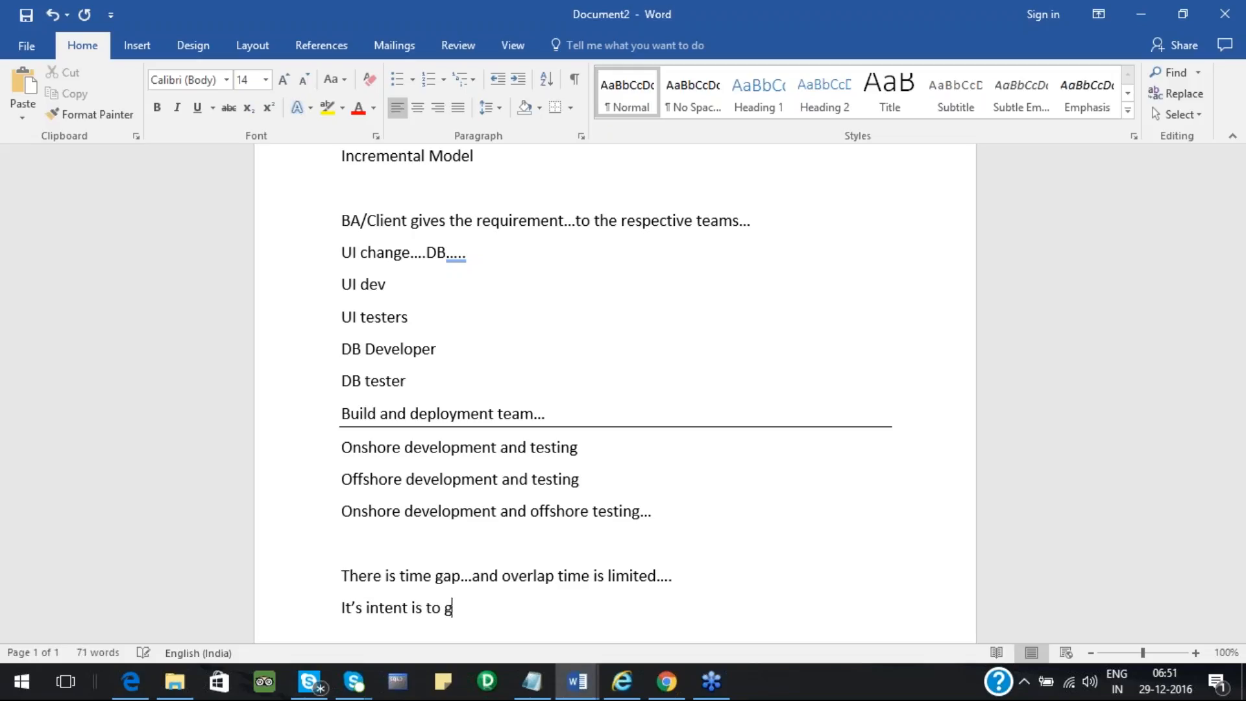
key(BackSpace)
key(BackSpace)
key(BackSpace)
text(ive perfect end )
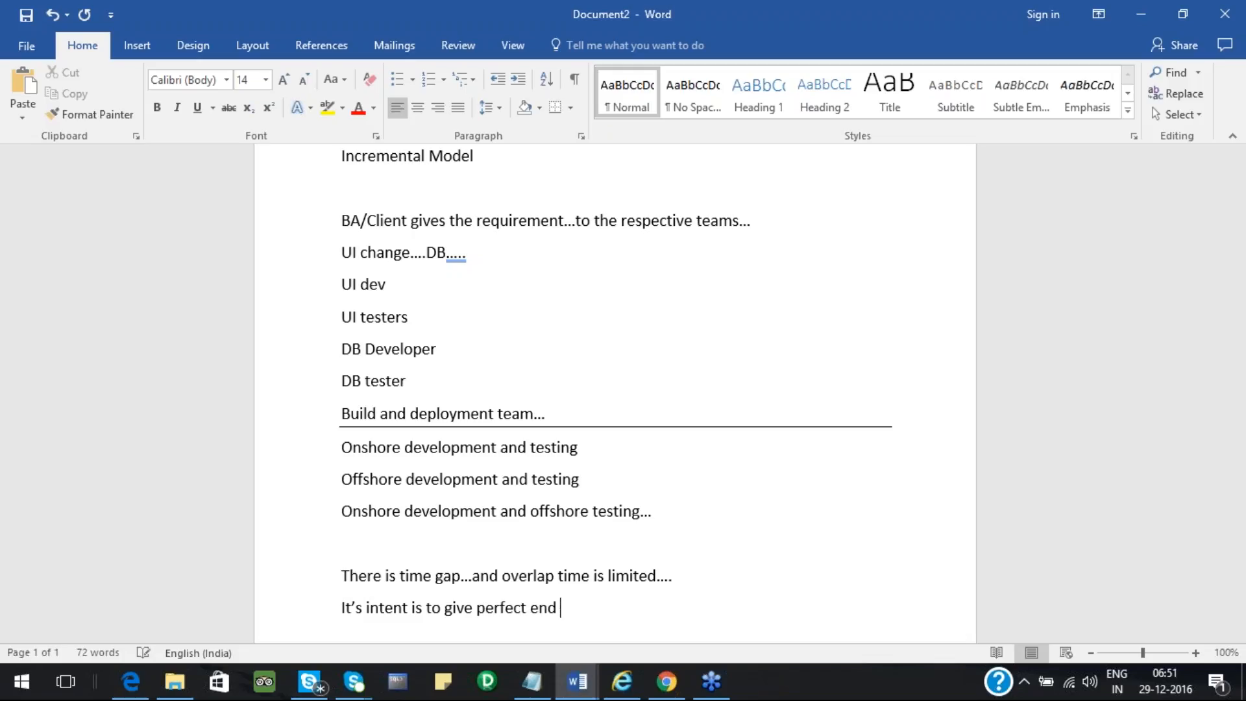
text(product...)
key(Return)
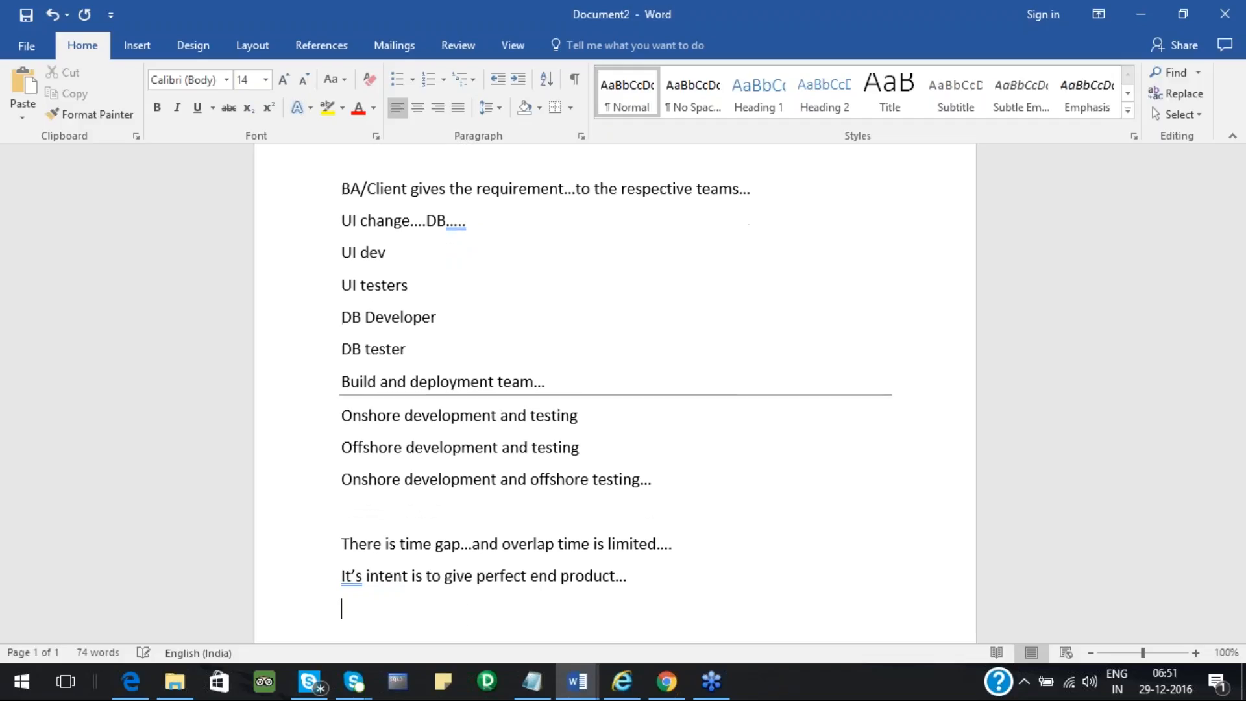
Add the points "1).Time overlap is not present" and "2).Communication is not effective..." below the intent sentence.
text(1).Time overlapp)
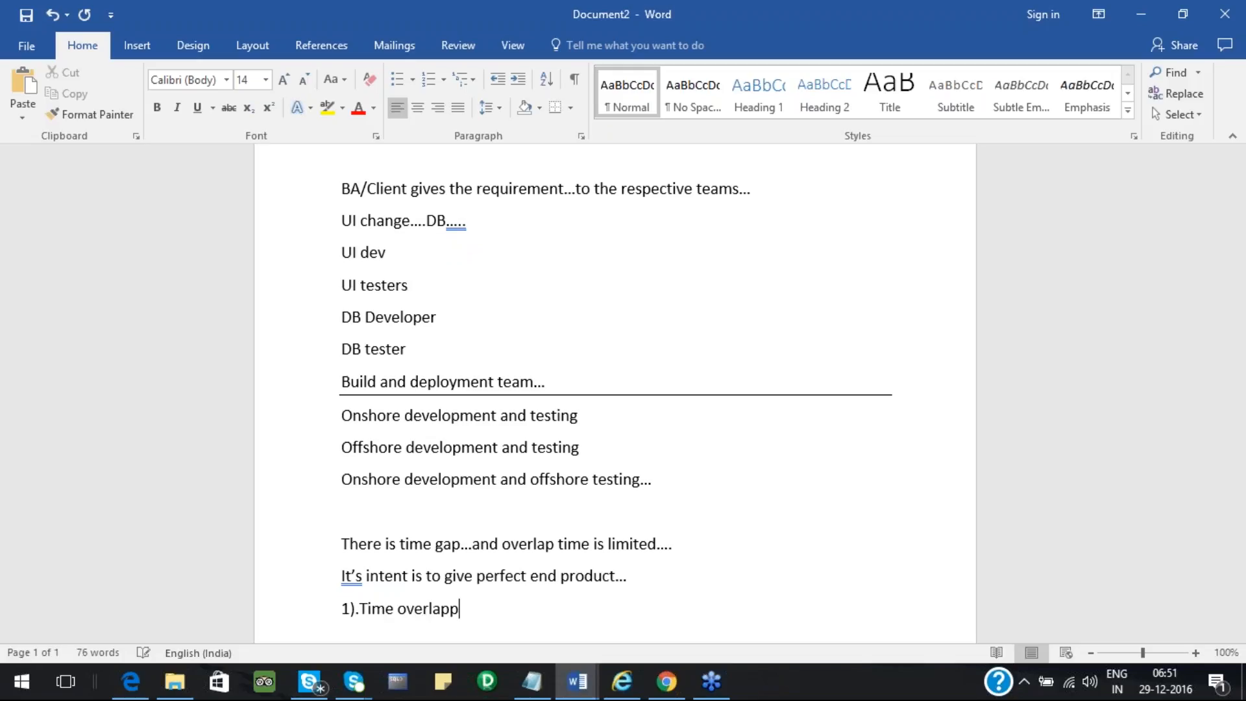
key(BackSpace)
text(is not present)
key(Return)
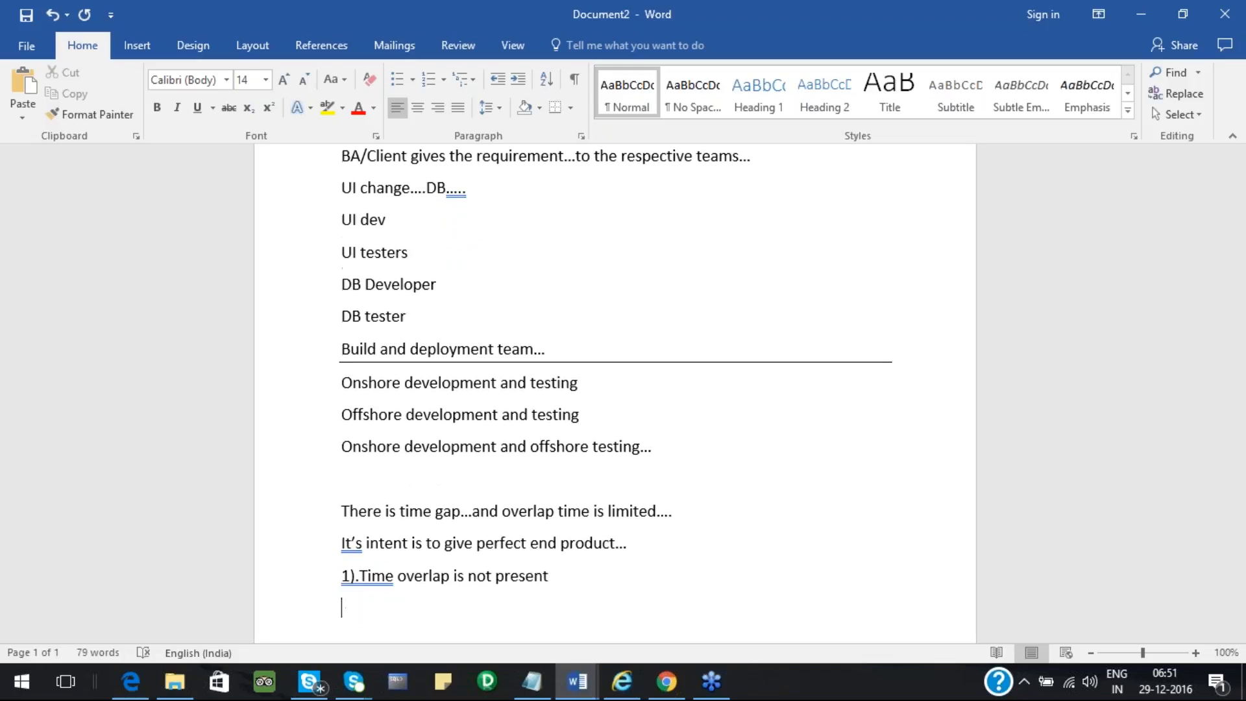
text(2).COmmunication is n)
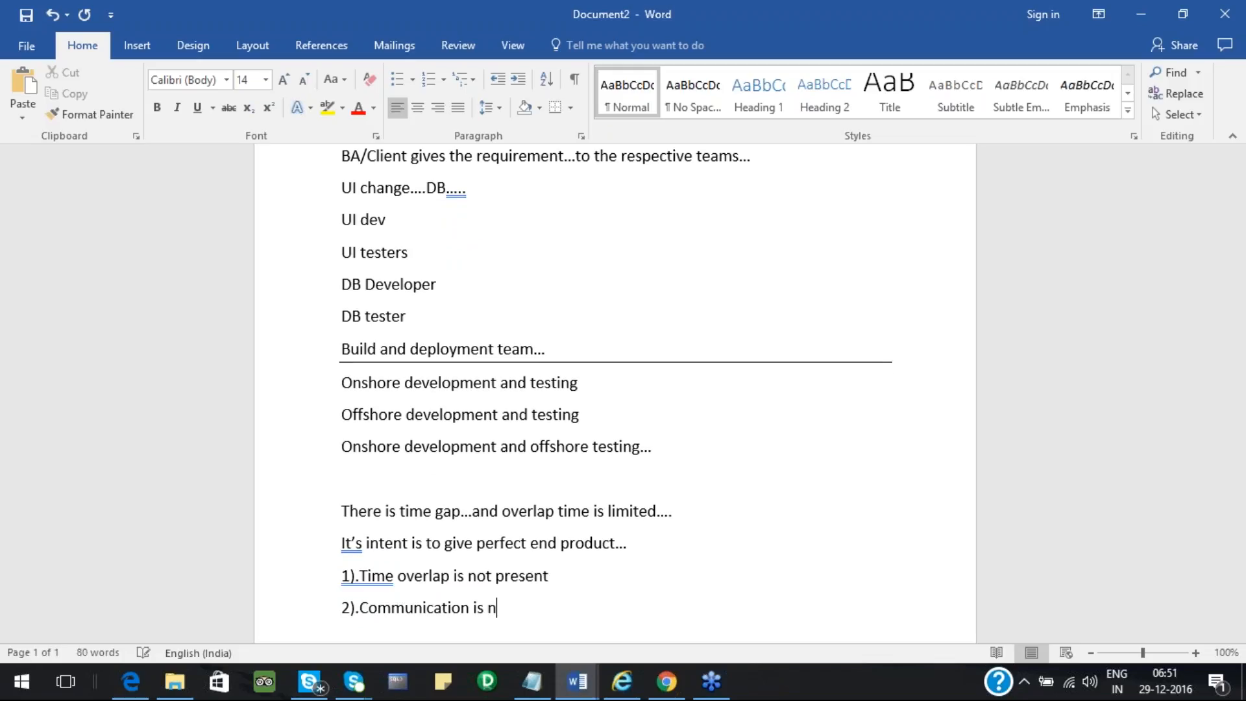
text(ot effective...)
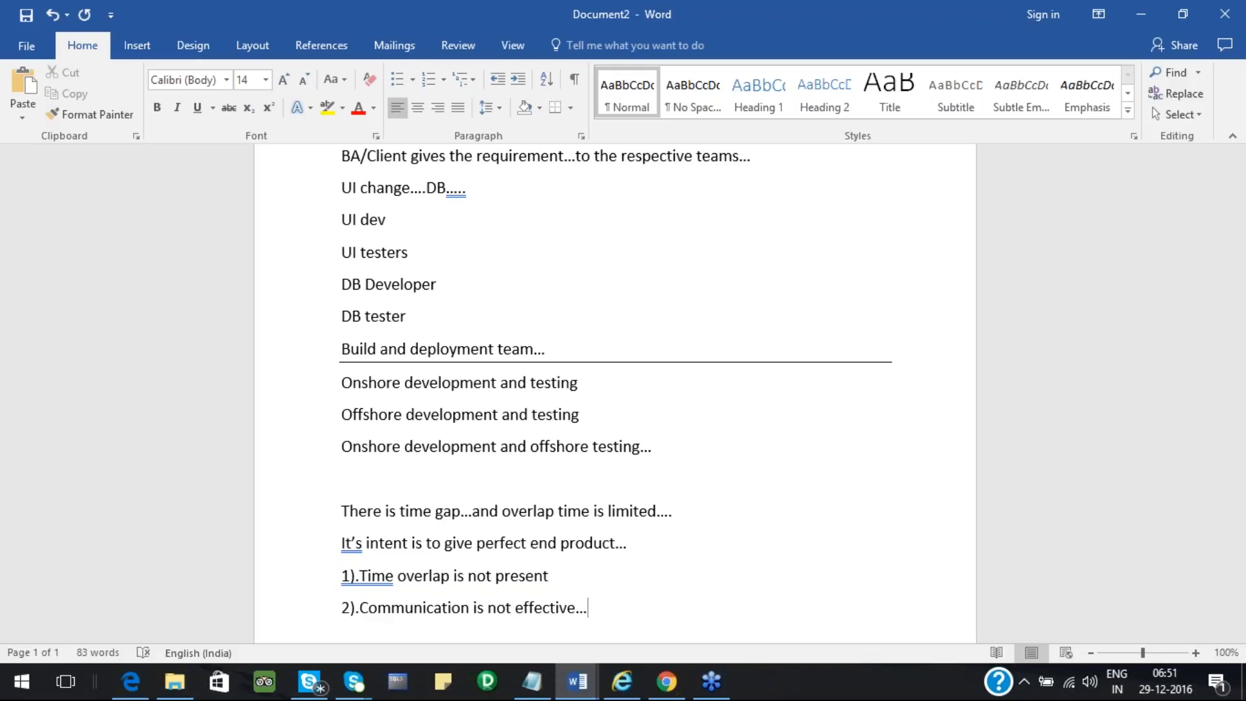
Add the point "3).If we have a bigger release happening....the end product might fall back and the entire effort is wasted...." below point 2.
click(984, 237)
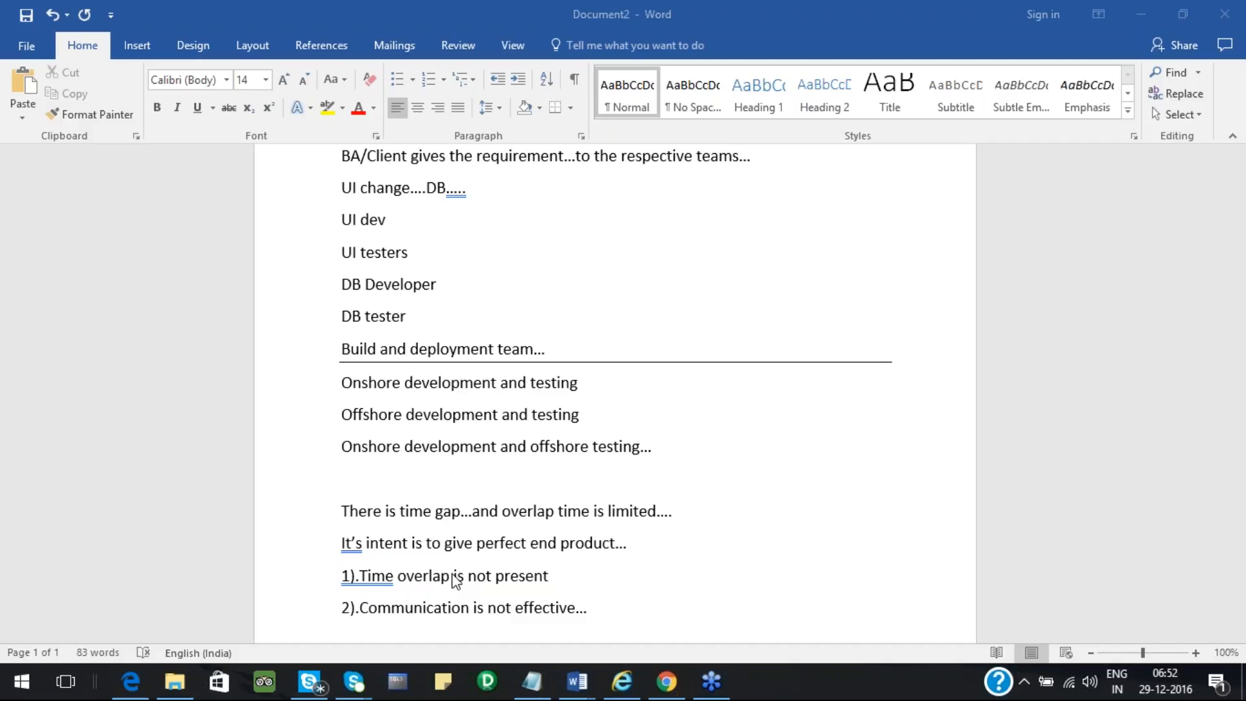
click(595, 613)
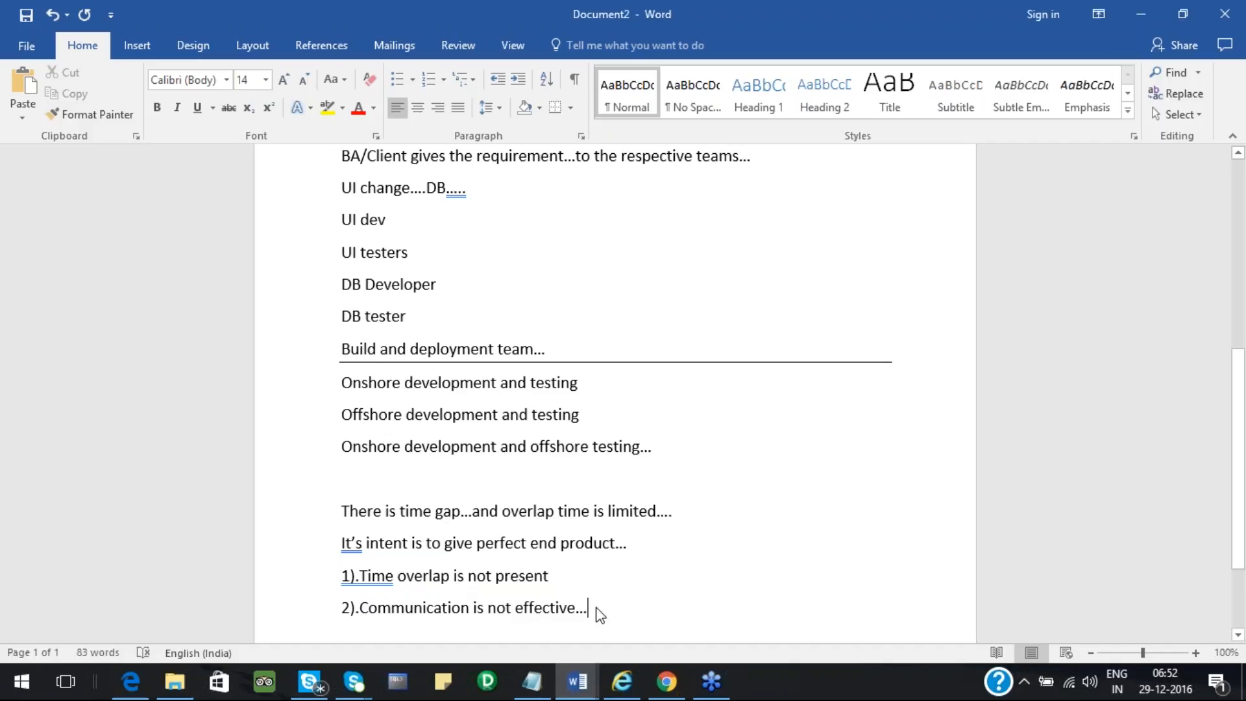
key(Return)
text(3).)
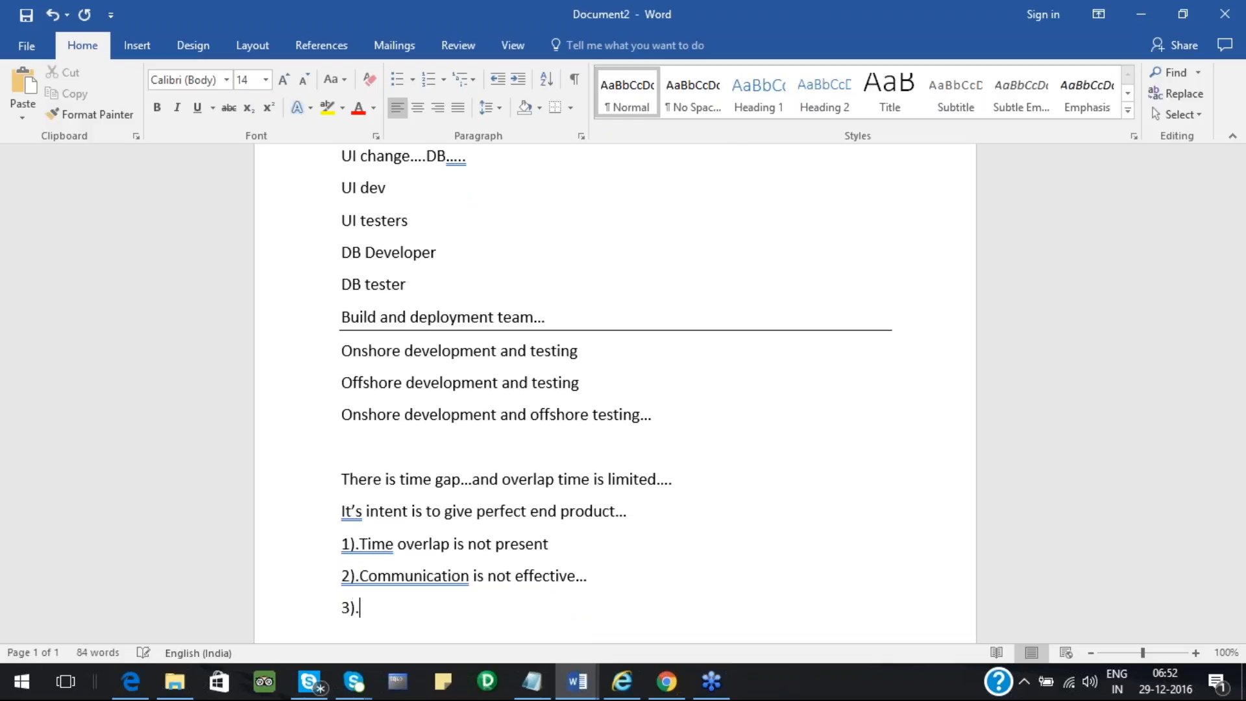
text(If we have a bigger )
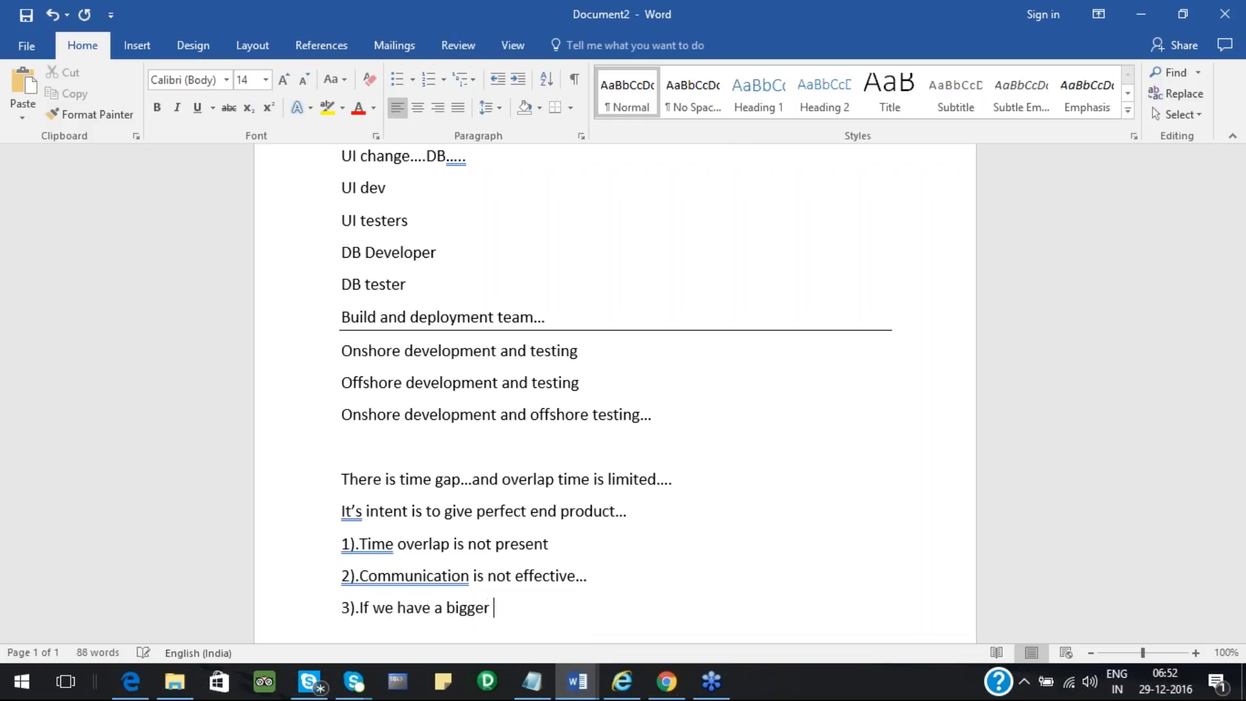
text(release happening....t)
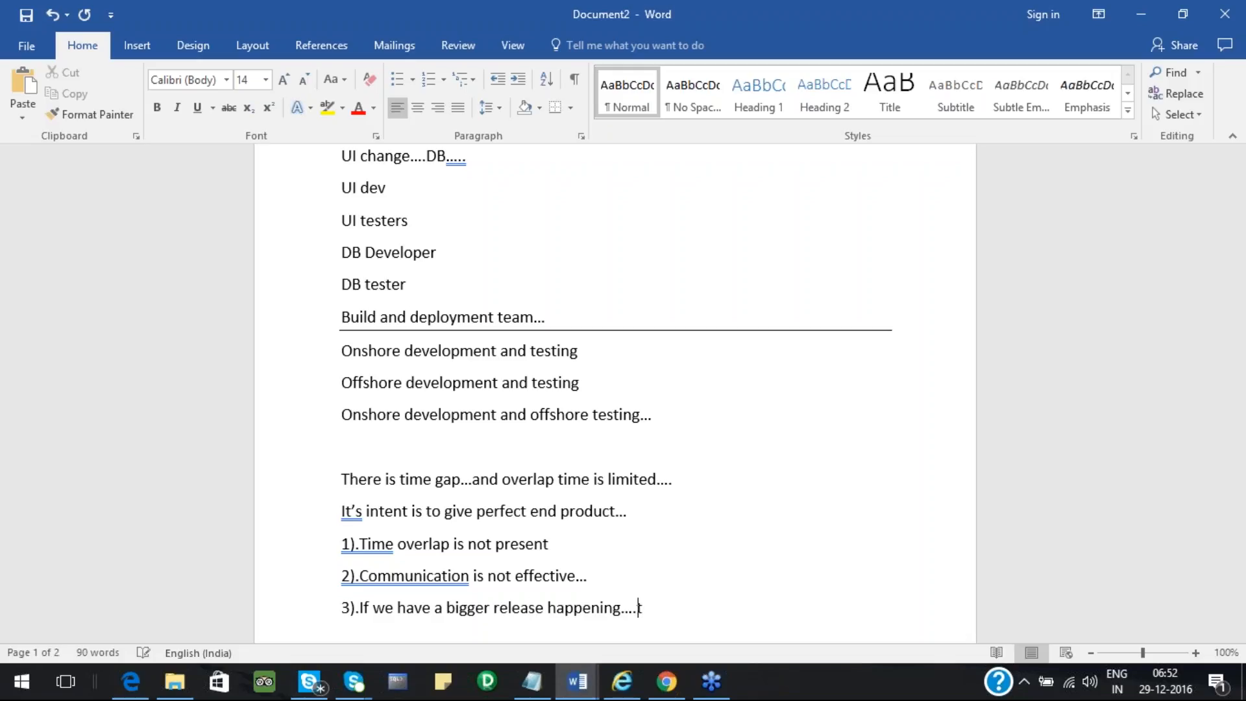
text(he end product might fal)
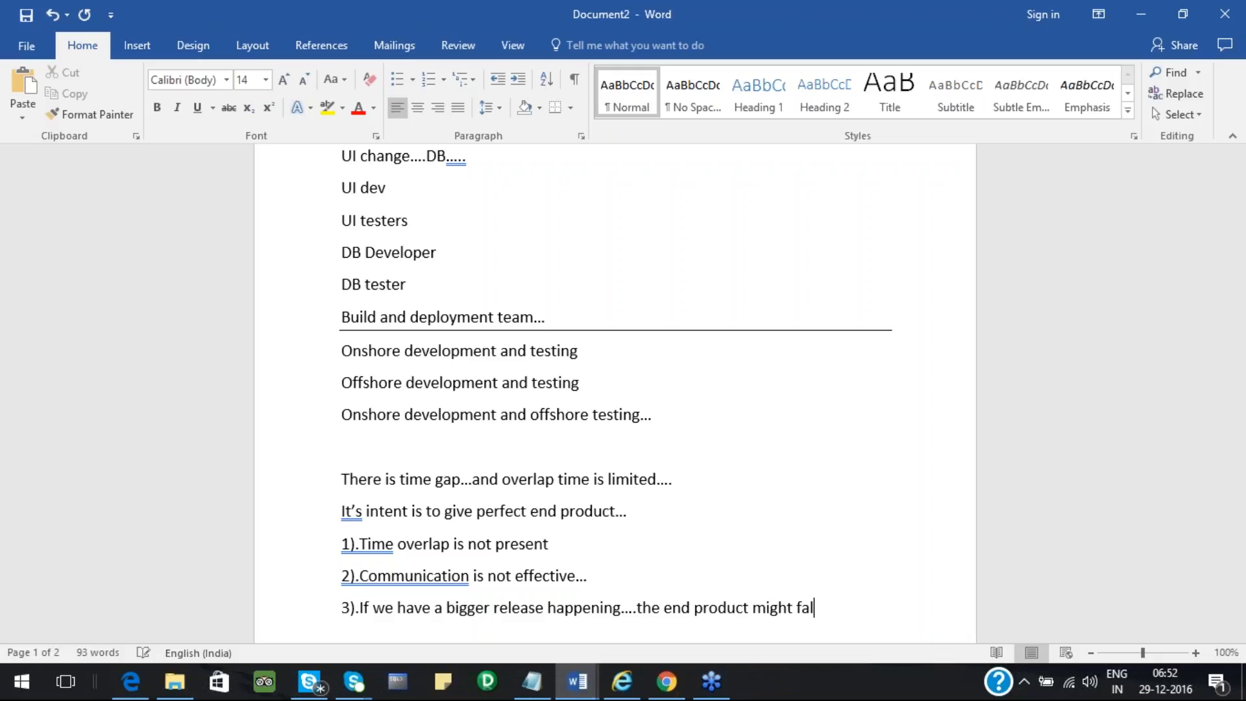
text(l back and the ent)
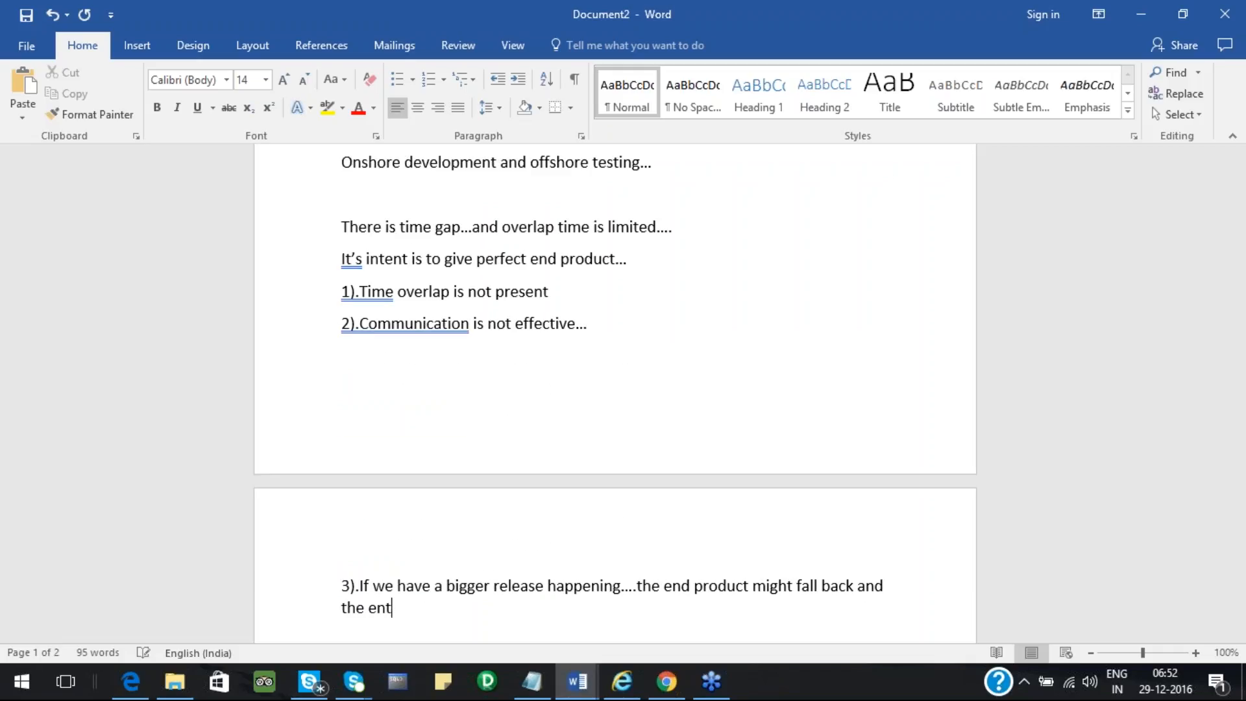
text(ire eff)
text(ort is wasted....)
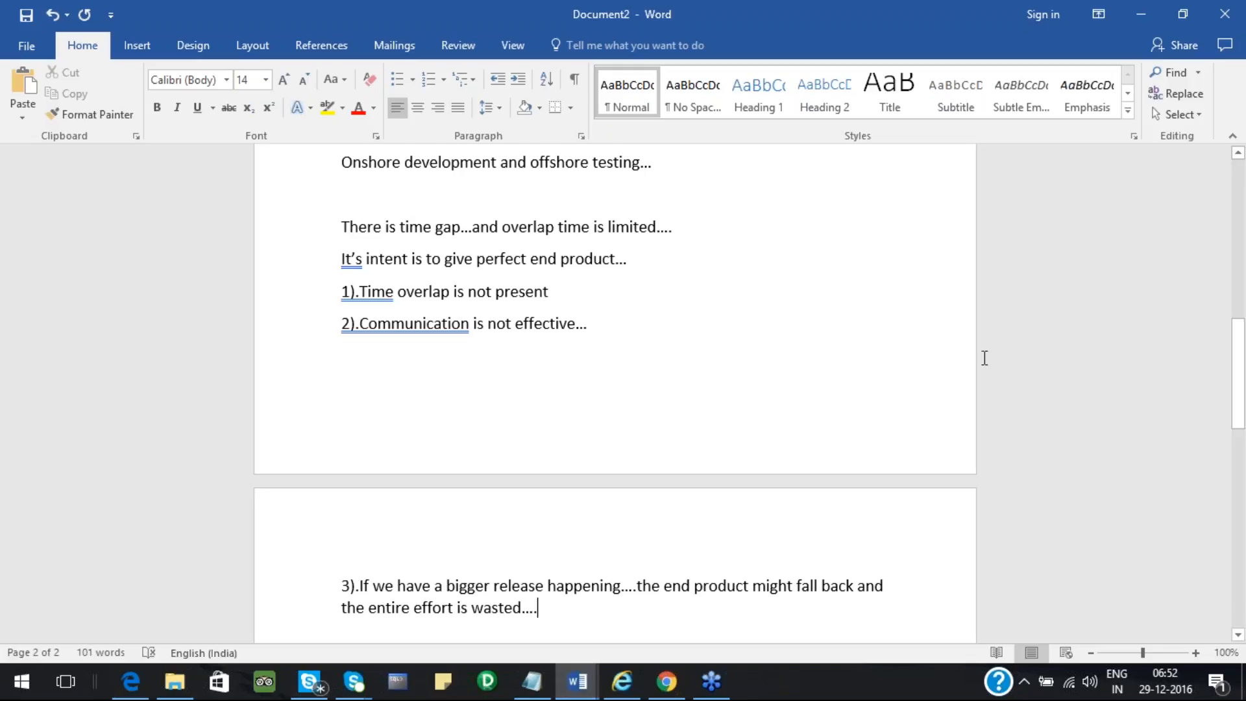
click(981, 234)
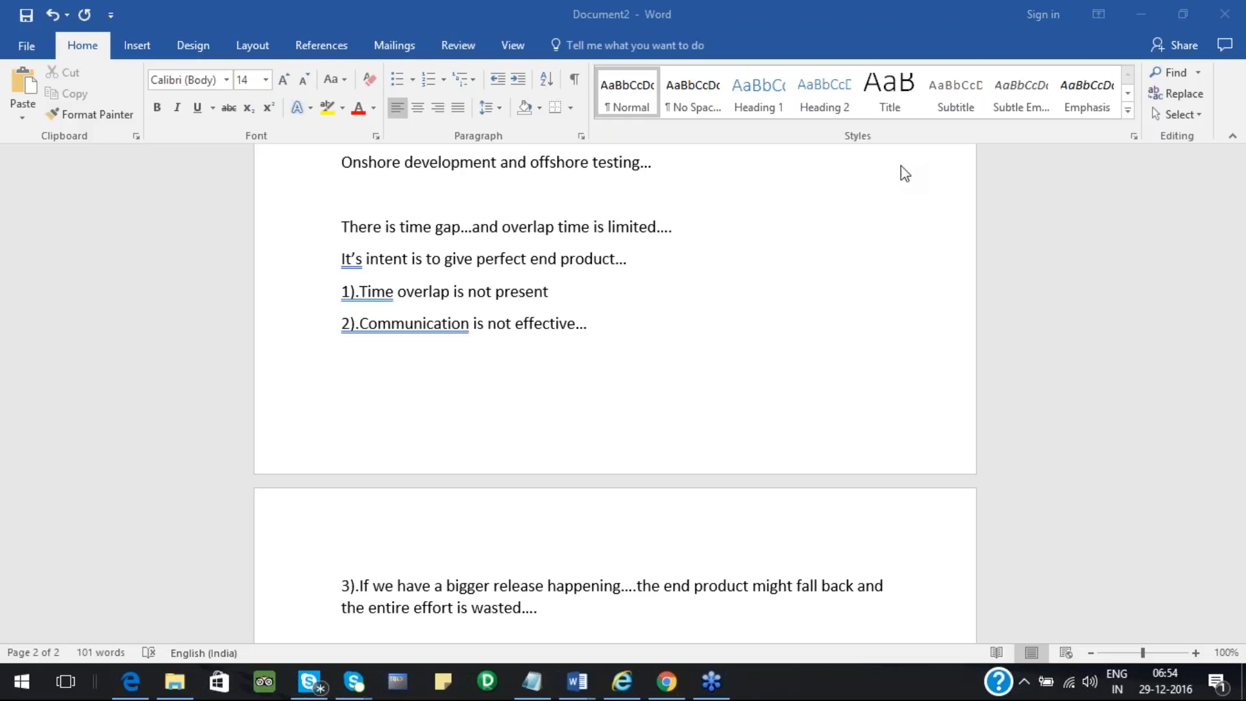
click(544, 623)
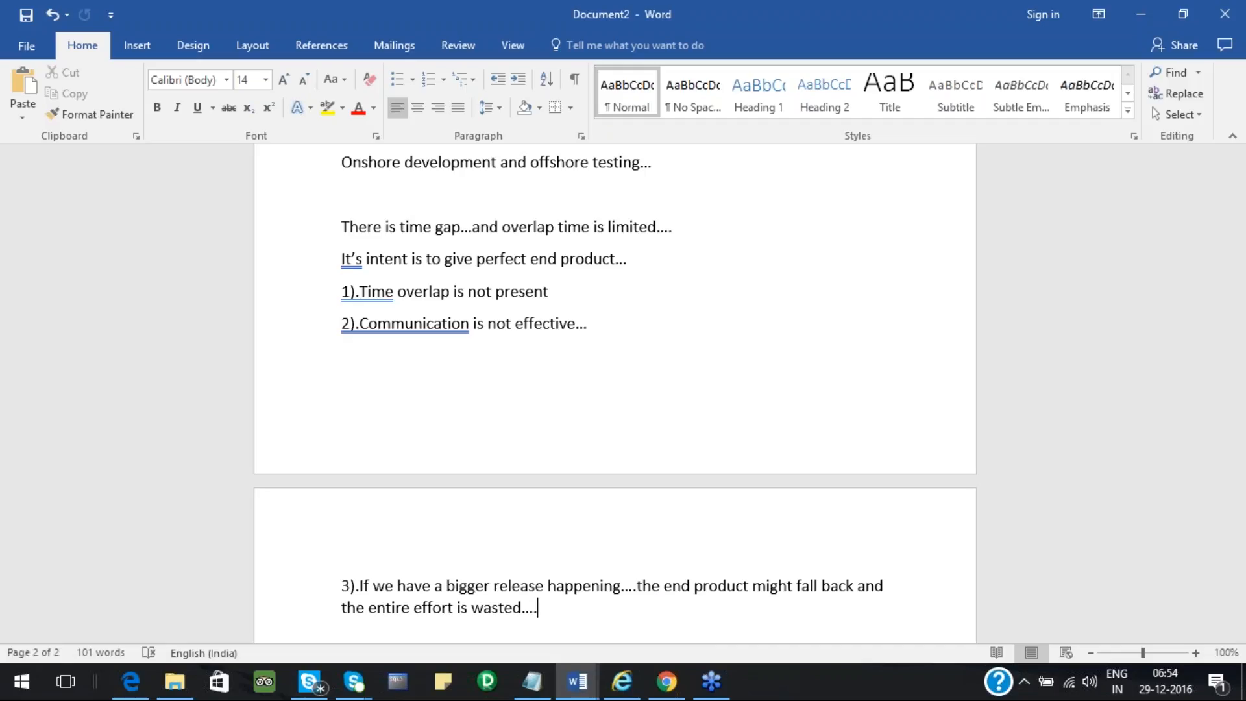
Add the line "GAP from client side on setting the expectations?" below point 3 about the bigger release.
key(Return)
text(G)
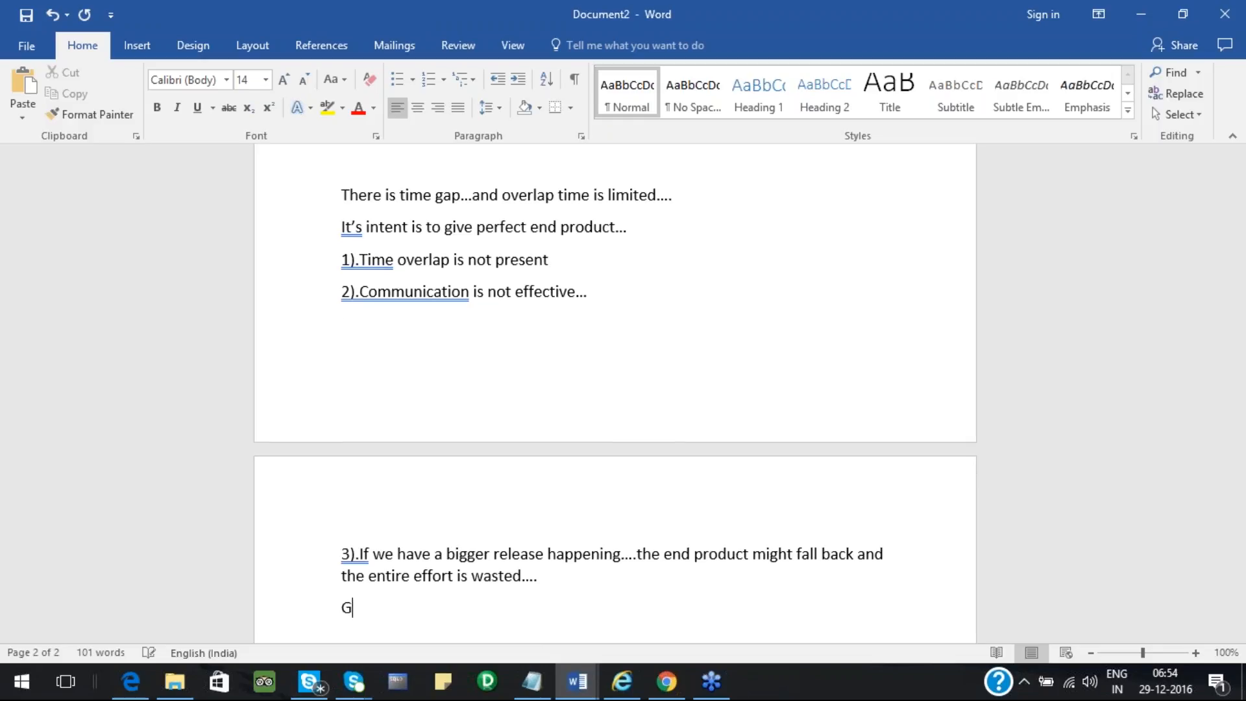
text(AP from client side on se)
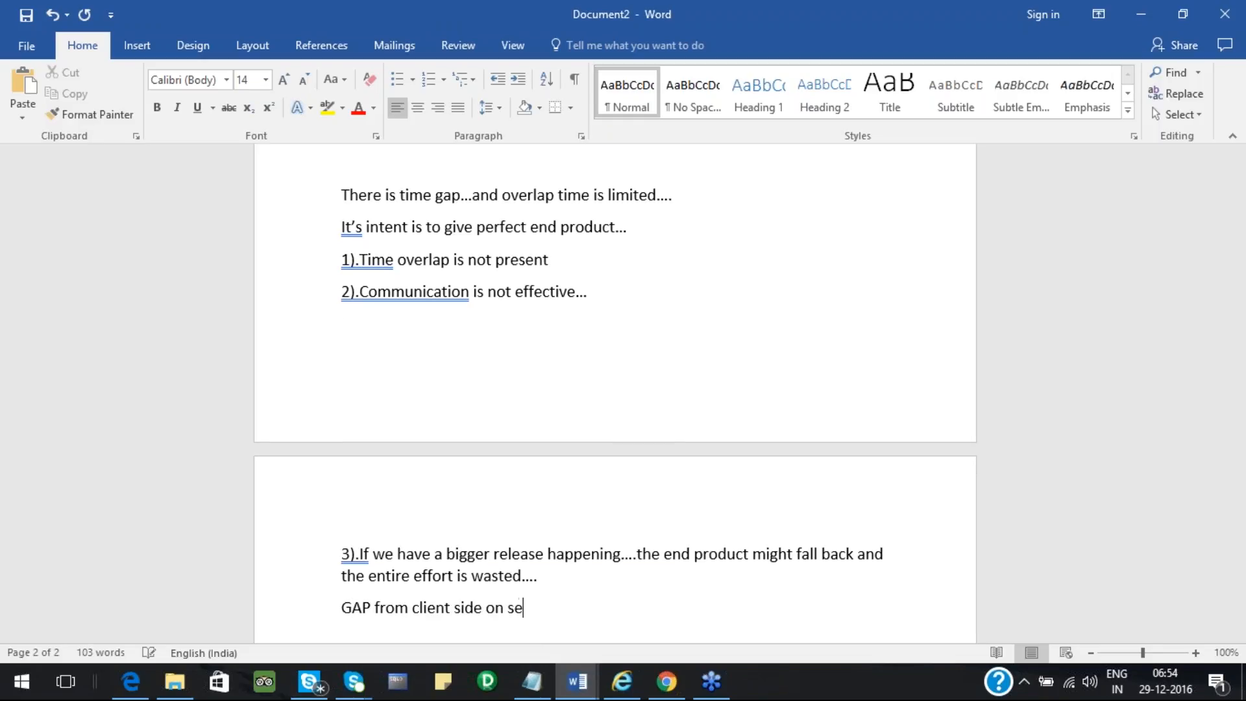
text(tting the expectations?)
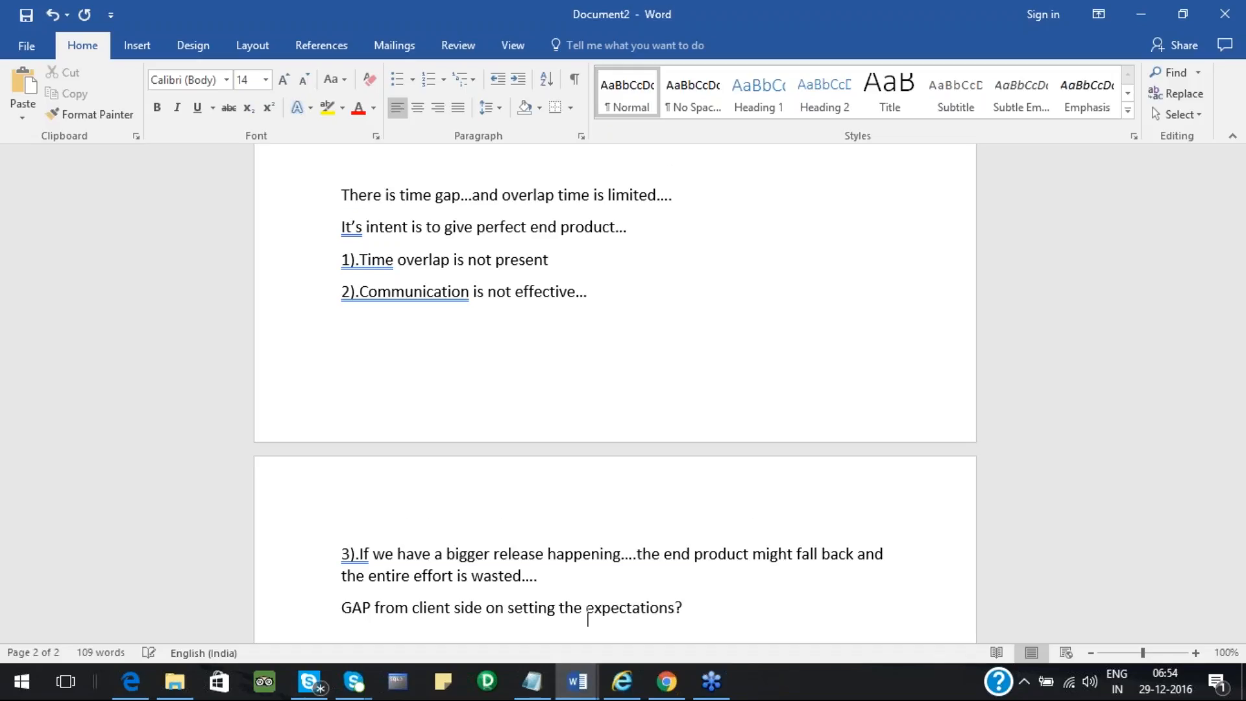
Add the line "Or the requirements were not clear?" below the client expectations question.
key(Return)
text(Or the re)
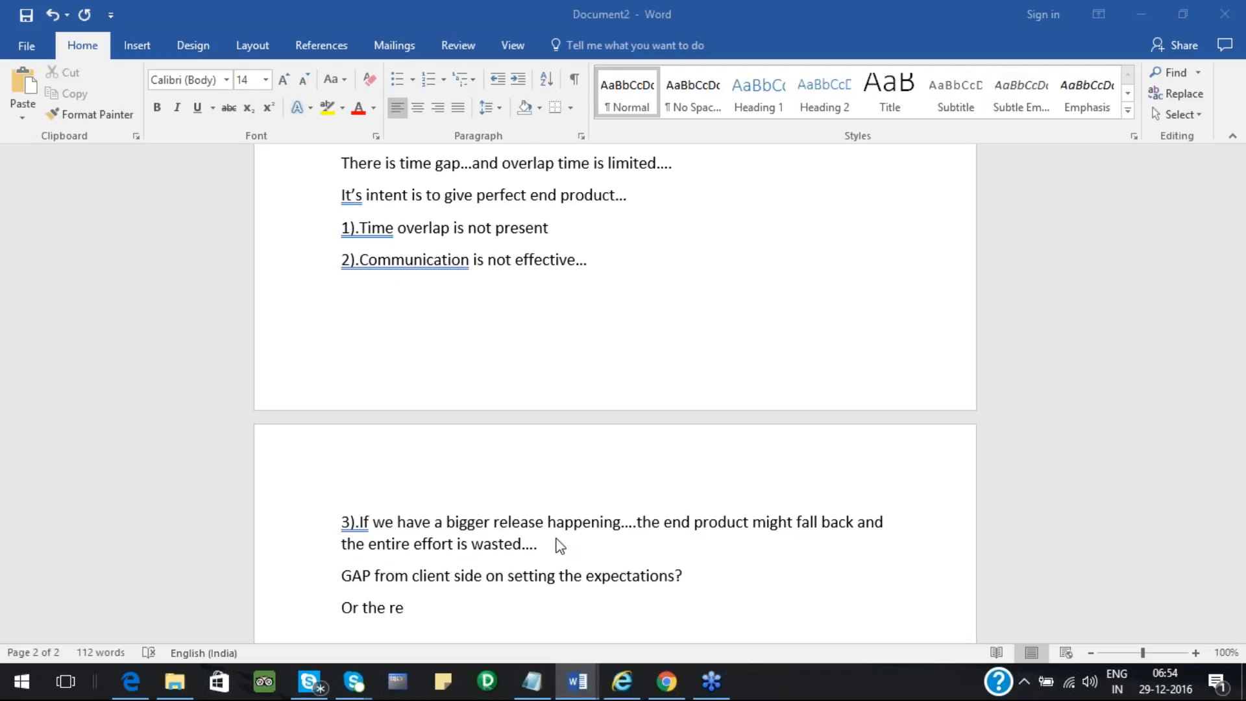
click(416, 606)
text(q)
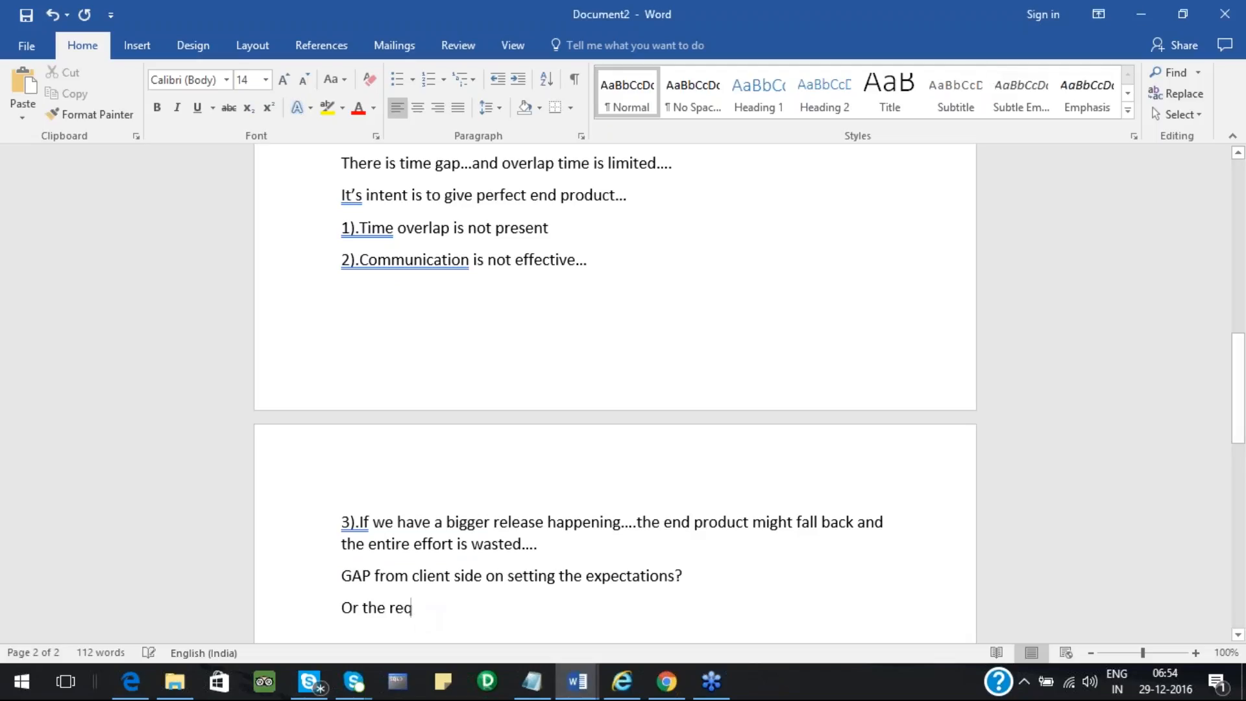
text(uirements we)
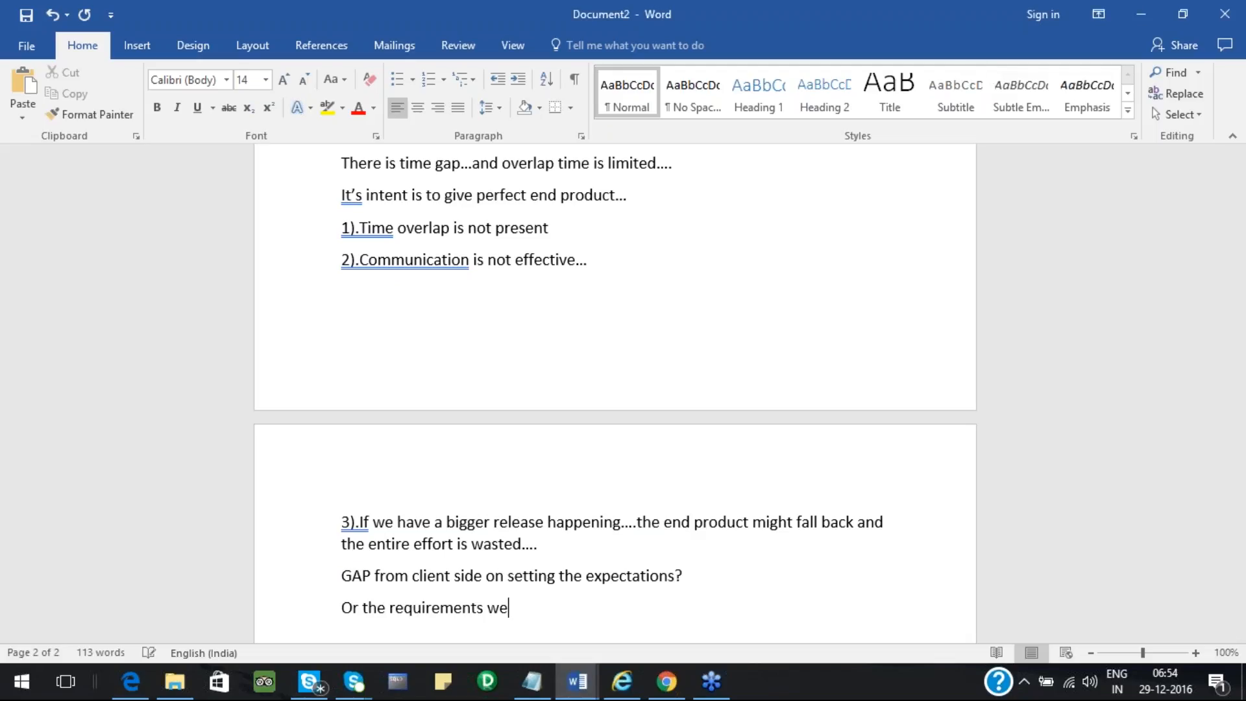
text(re not clear?)
Add the line "No tracking? Of dev and testing effort?" below the requirements question.
key(Return)
text(No tr)
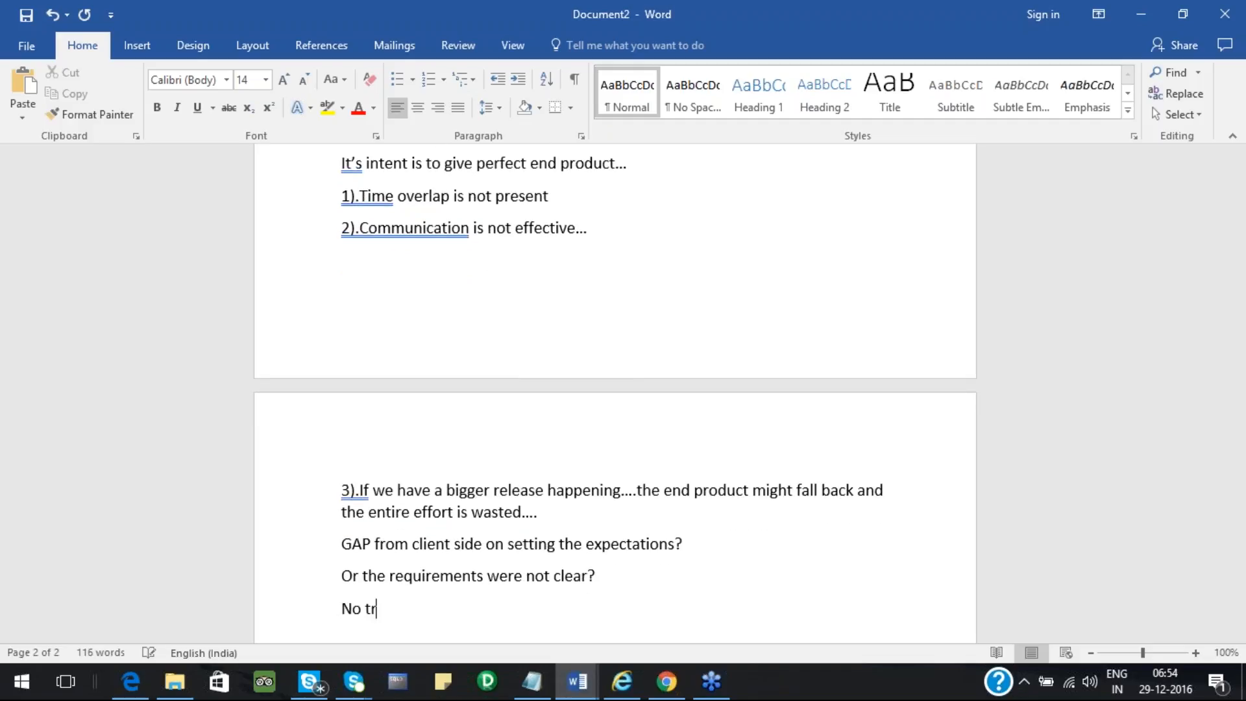
text(acking-->)
key(BackSpace)
key(BackSpace)
key(BackSpace)
text(? Of dev and)
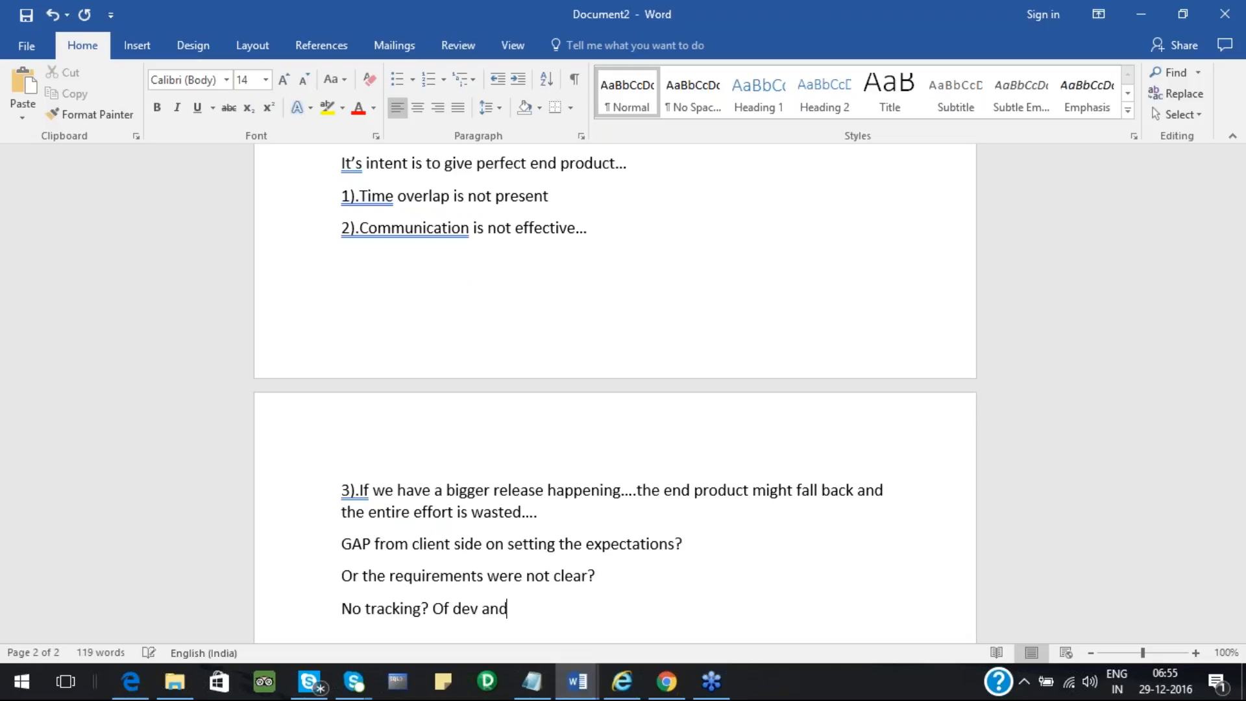
text( testing effort?)
Start a new numbered list below the tracking question with the point "1).No feedback from client".
key(Return)
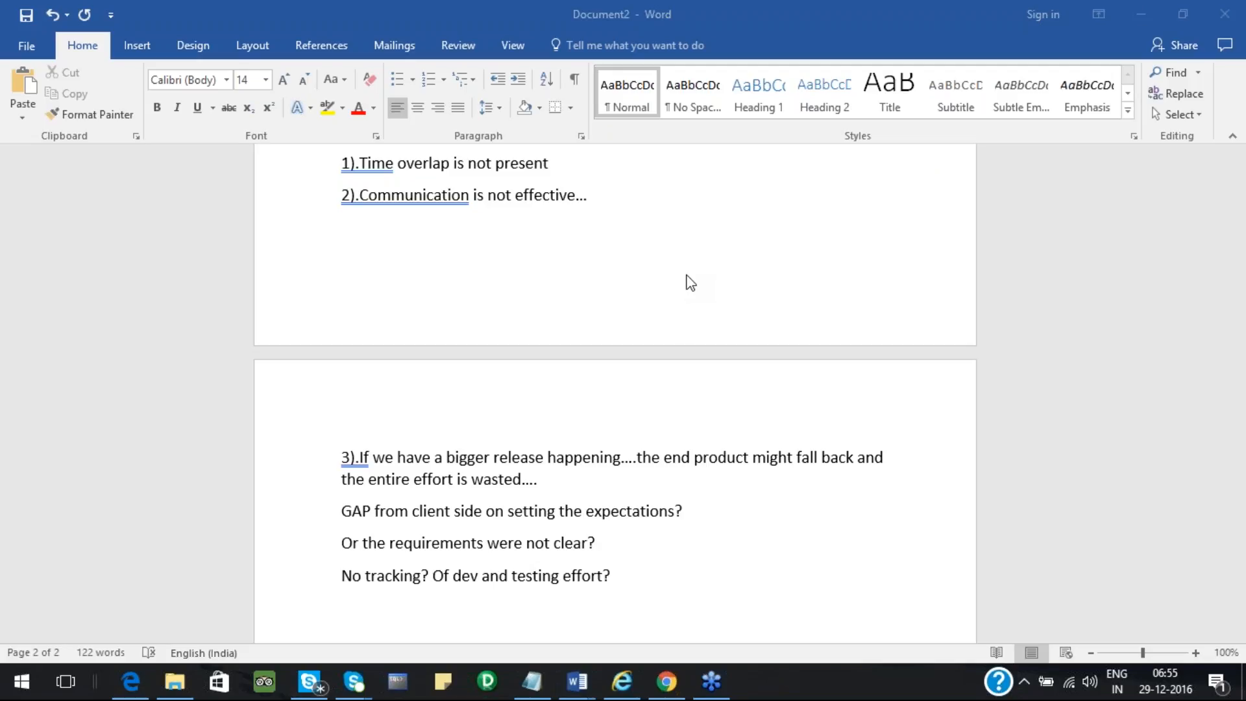
click(634, 573)
click(625, 585)
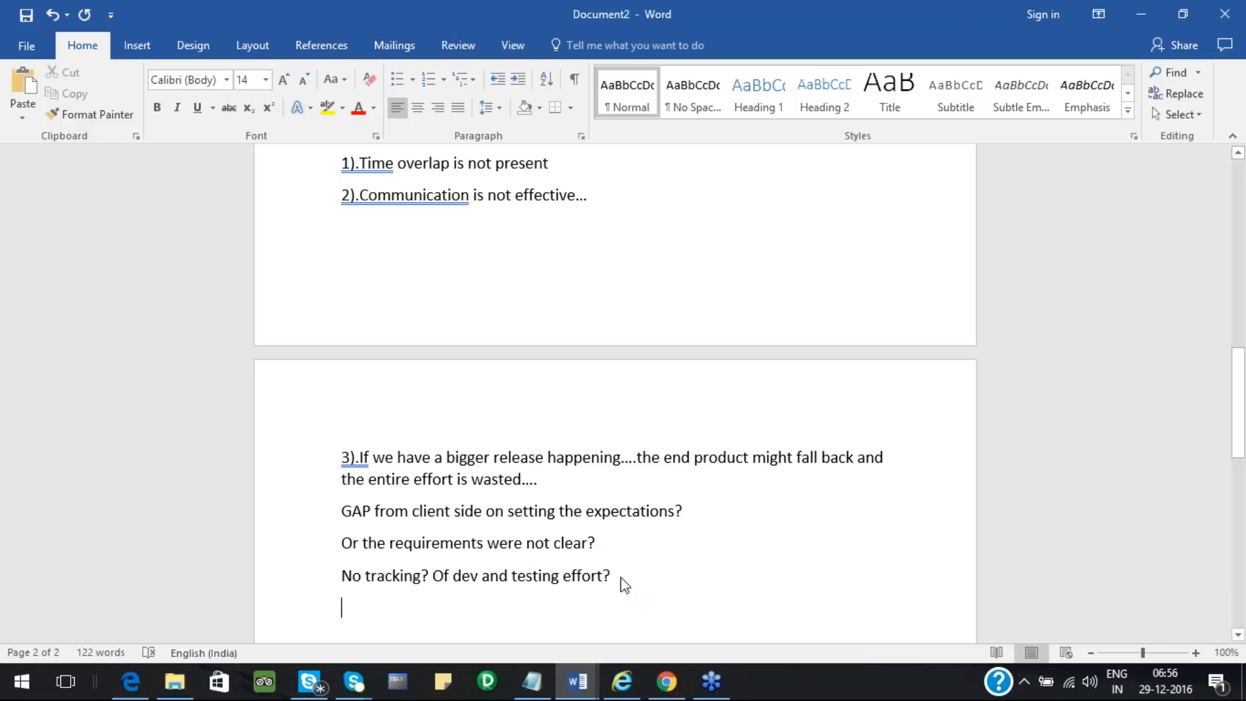
text(1))
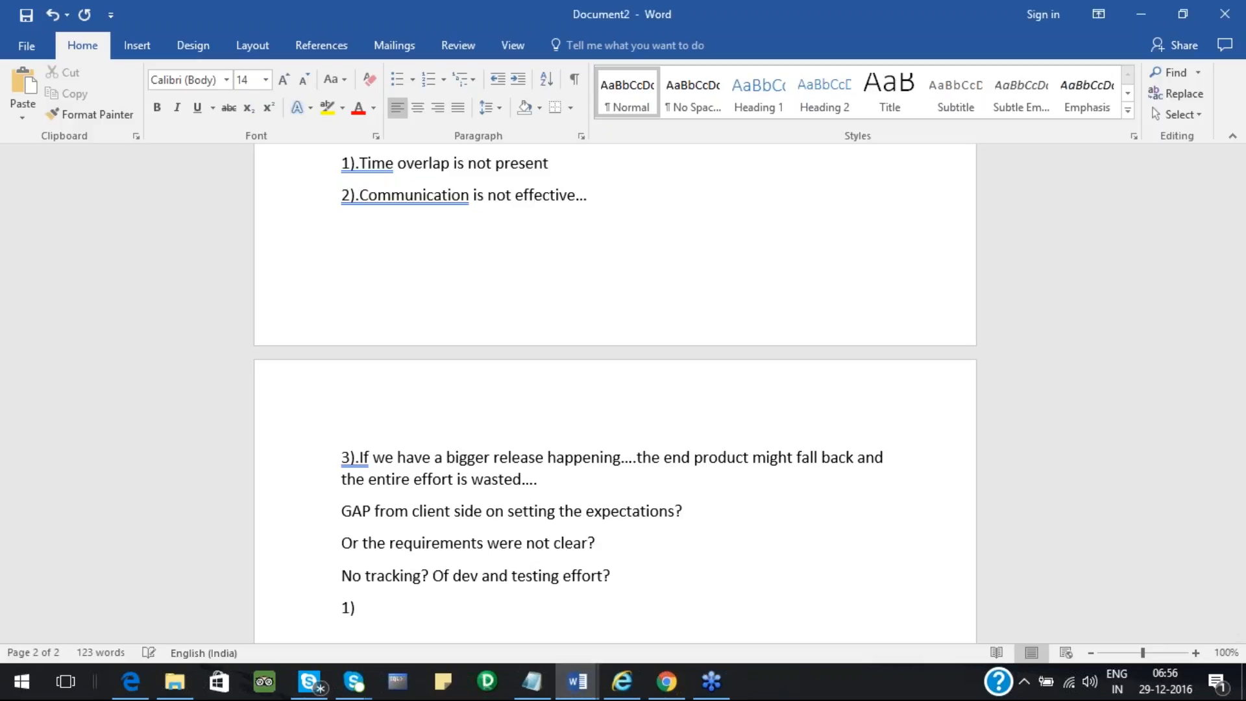
text(.No feedback from cline)
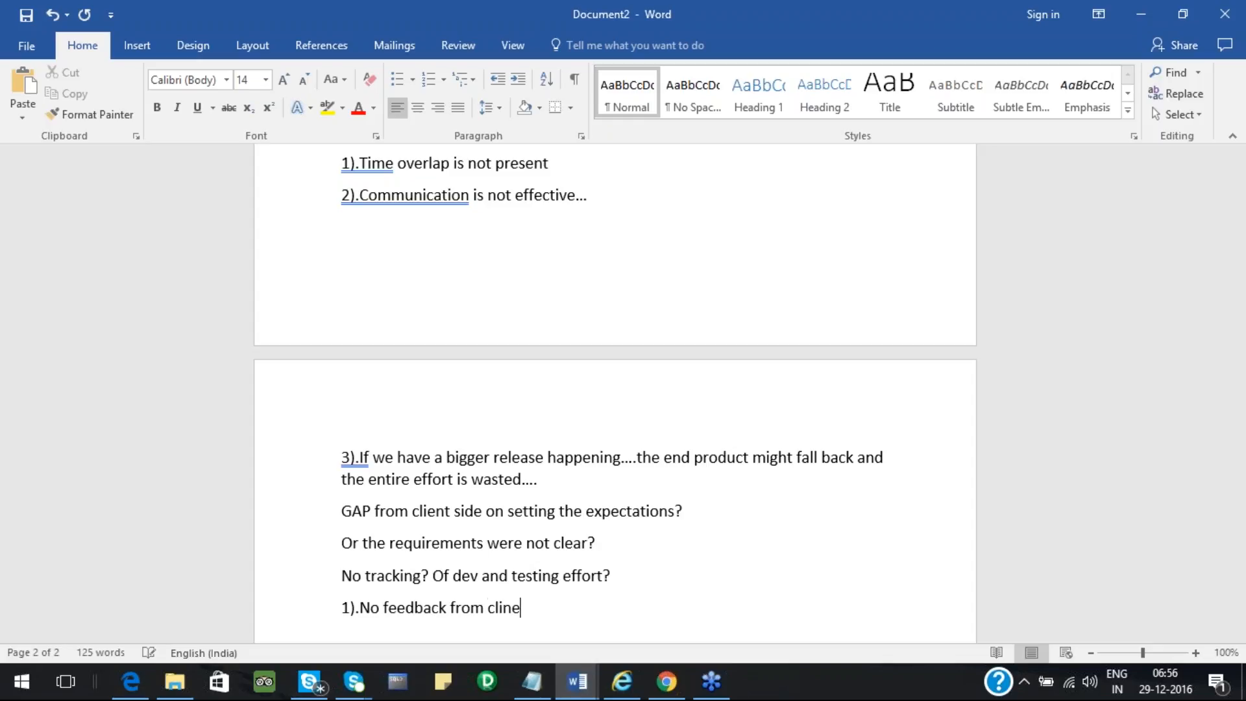
text(t)
key(BackSpace)
key(BackSpace)
key(BackSpace)
text(ent)
Add the point "2).Less time for testing---Test planning??" below the client feedback point.
key(Return)
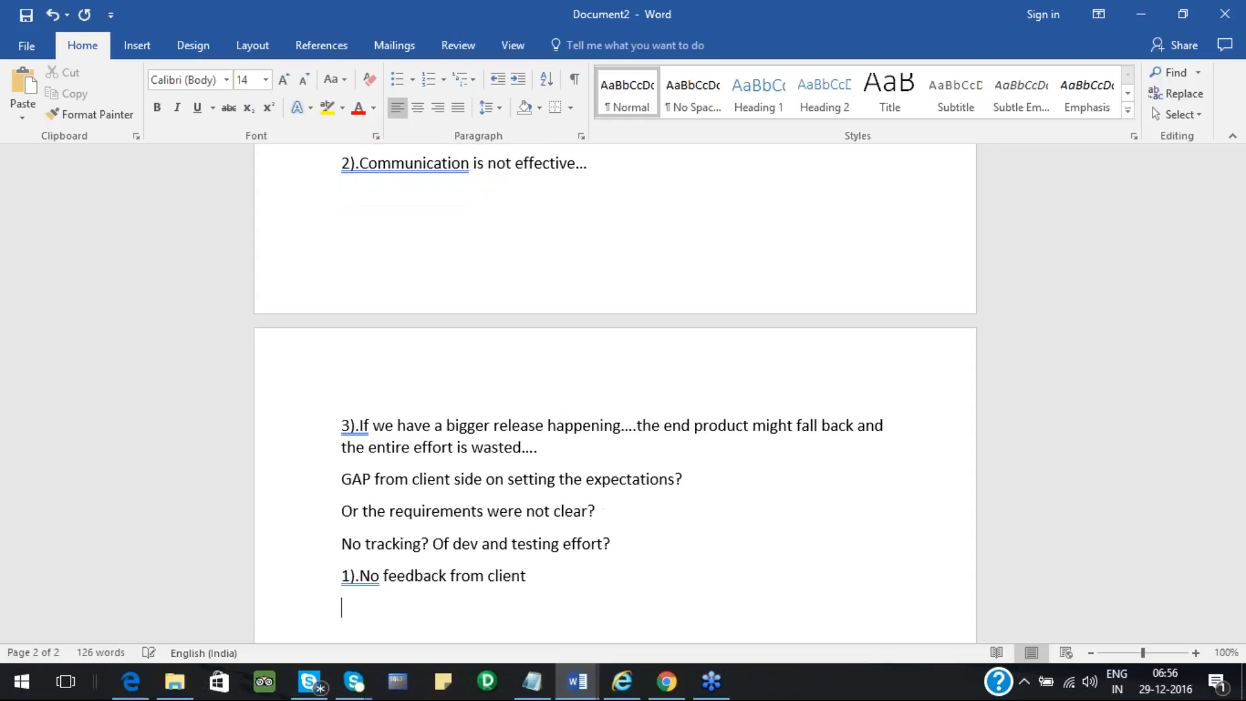
text(2).)
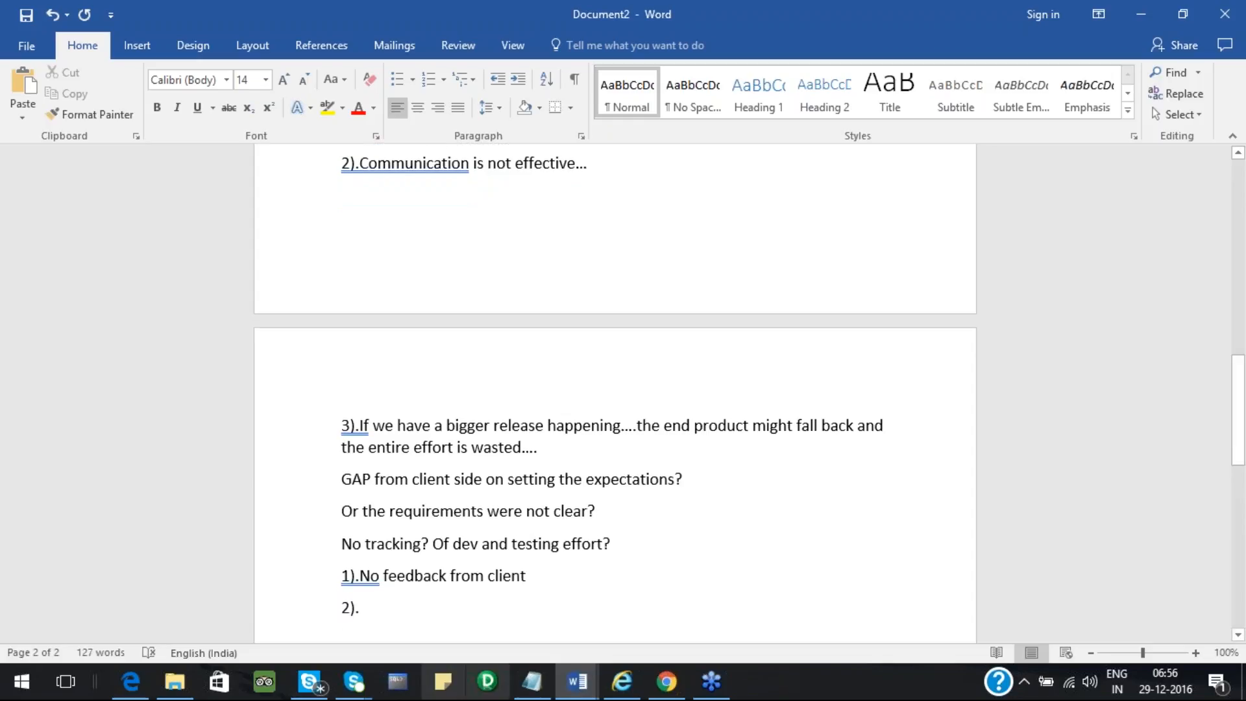
click(982, 241)
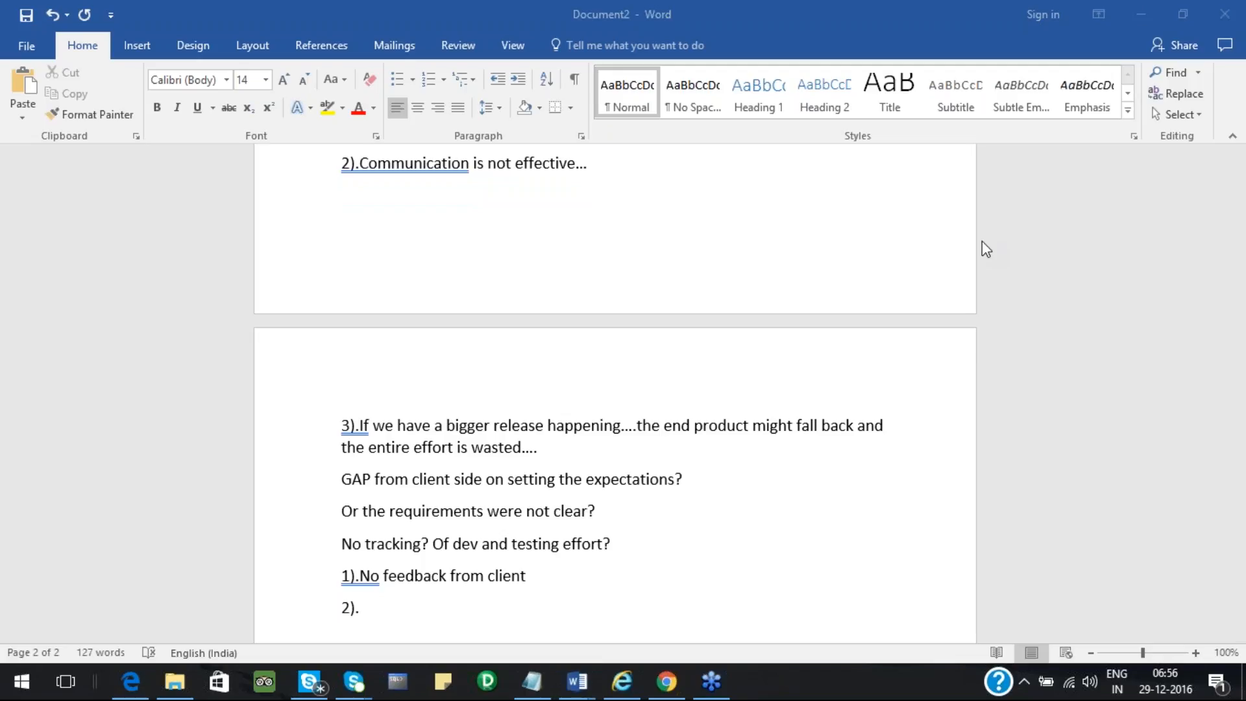
click(392, 605)
text(Less t)
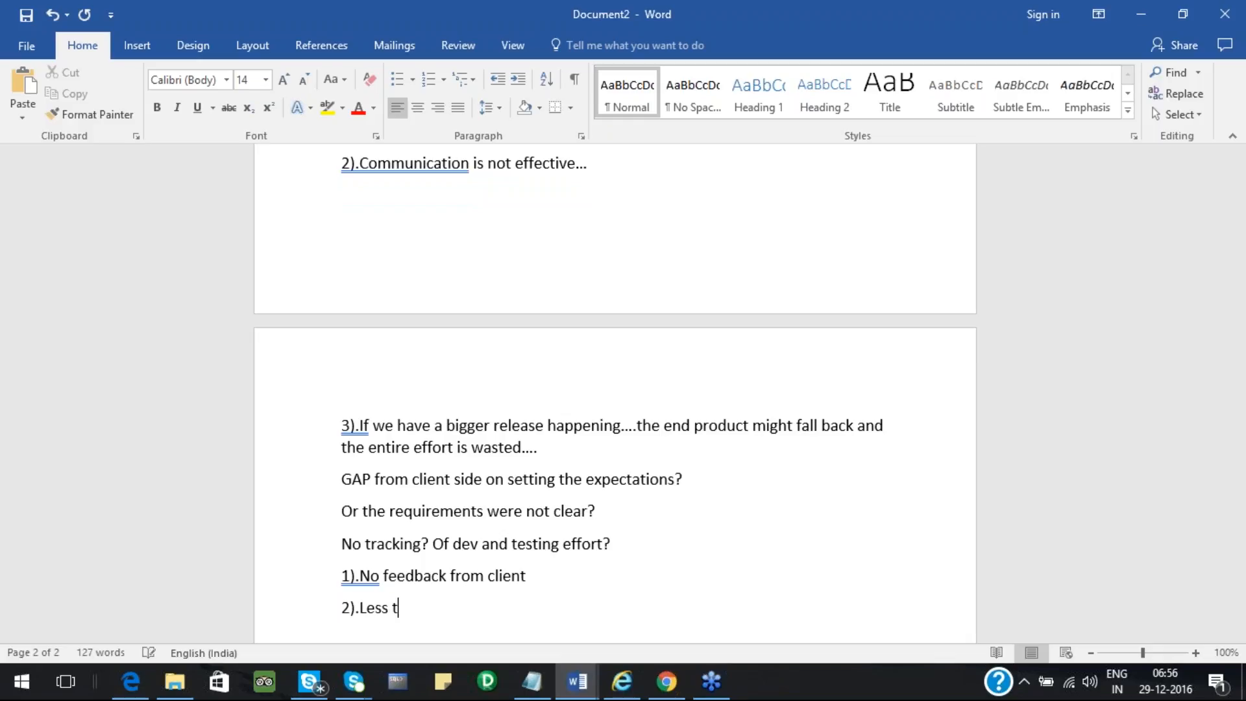
text(ime for testing---)
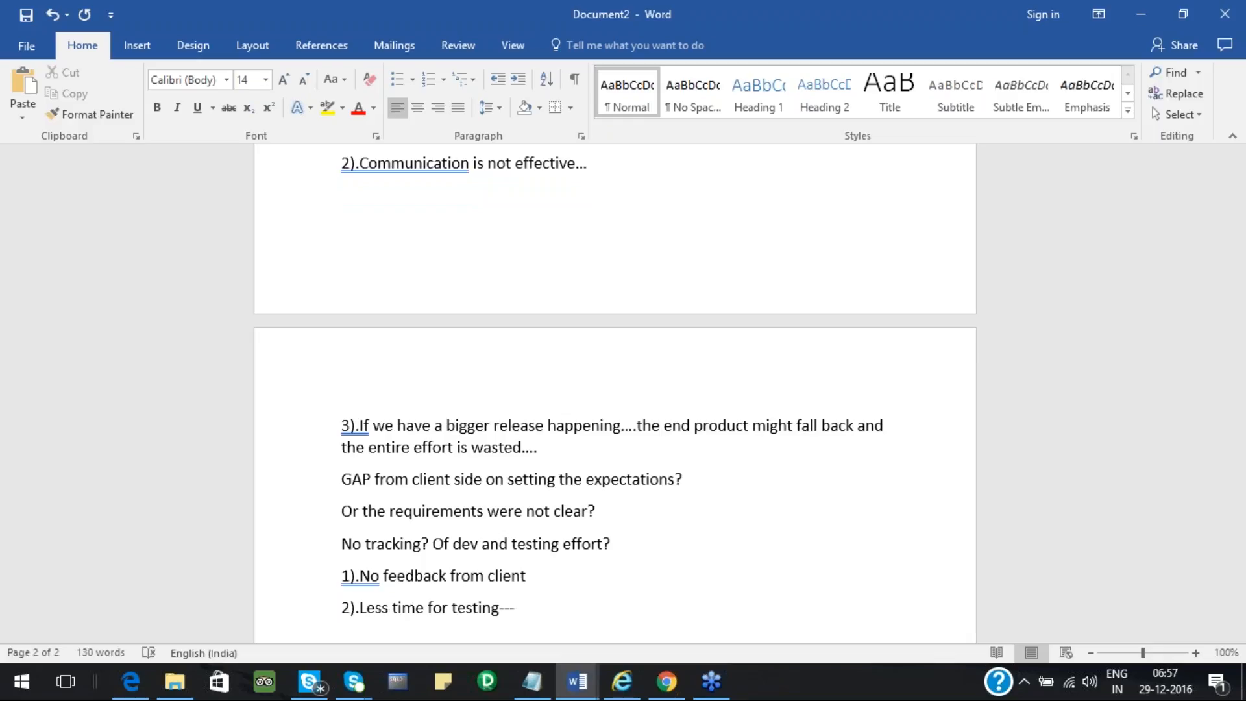
text(Test planning??)
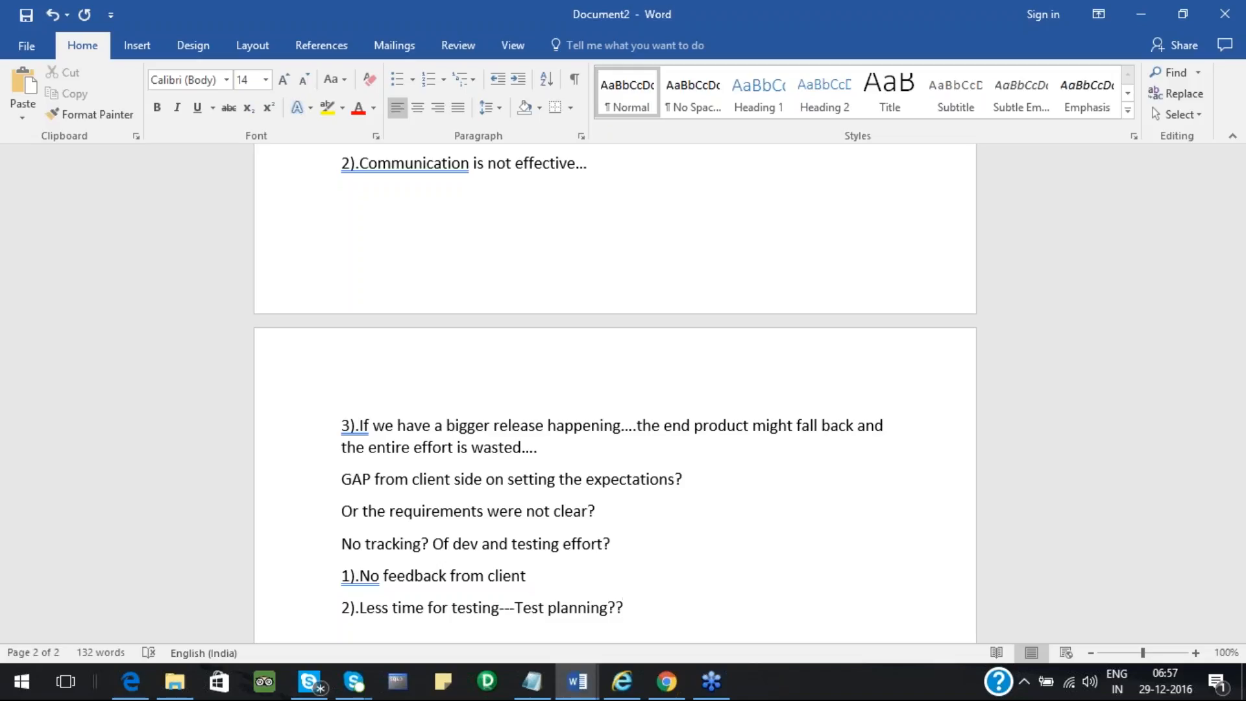
Add the point "3).BA's are limited with knowledge about product" below the testing time point.
key(Return)
text(3).)
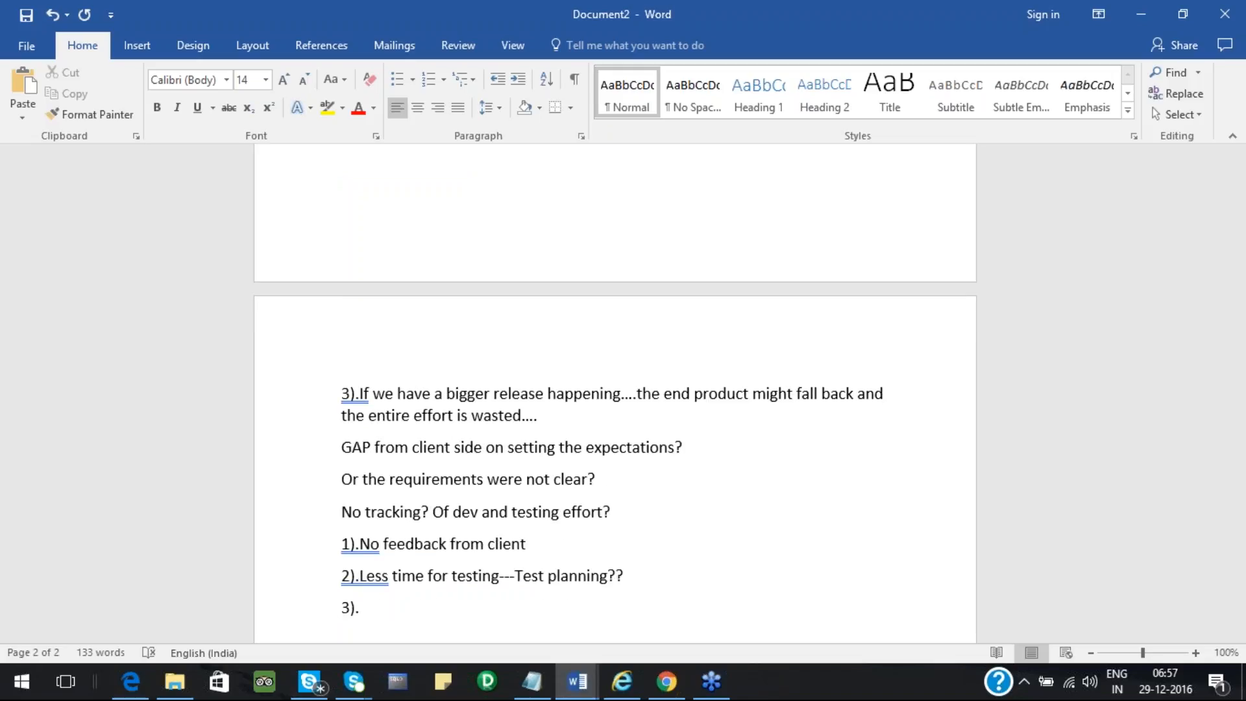
text(BA)
text('s a)
text(re limited)
text( wi)
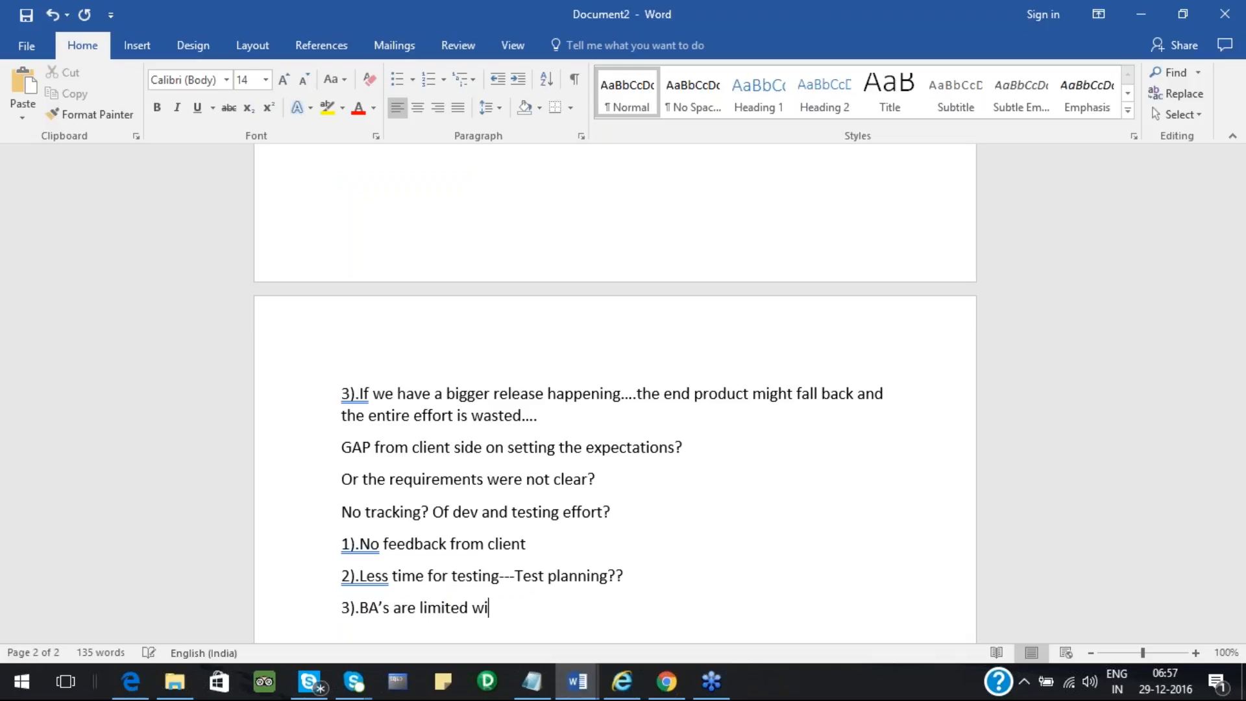
text(th knowledge about prodc)
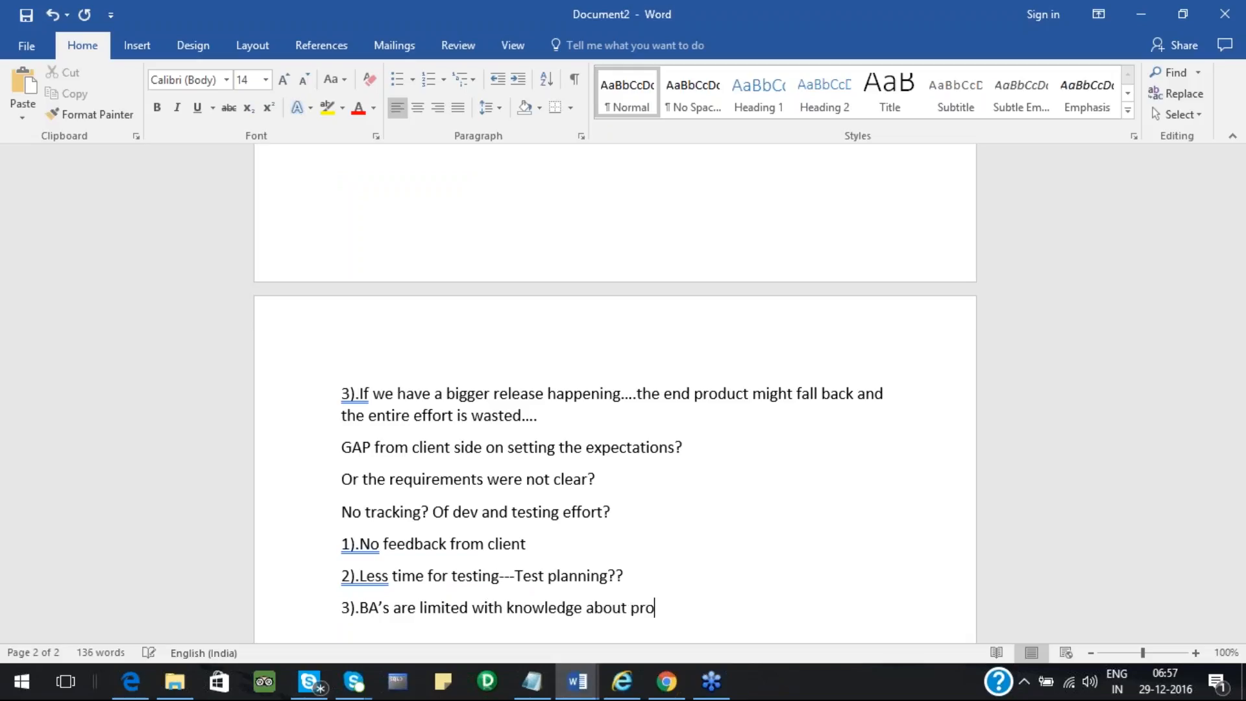
key(BackSpace)
text(uct)
Add the point "4).No collaboration in few models between tester and developer" below the point about BA's.
key(Return)
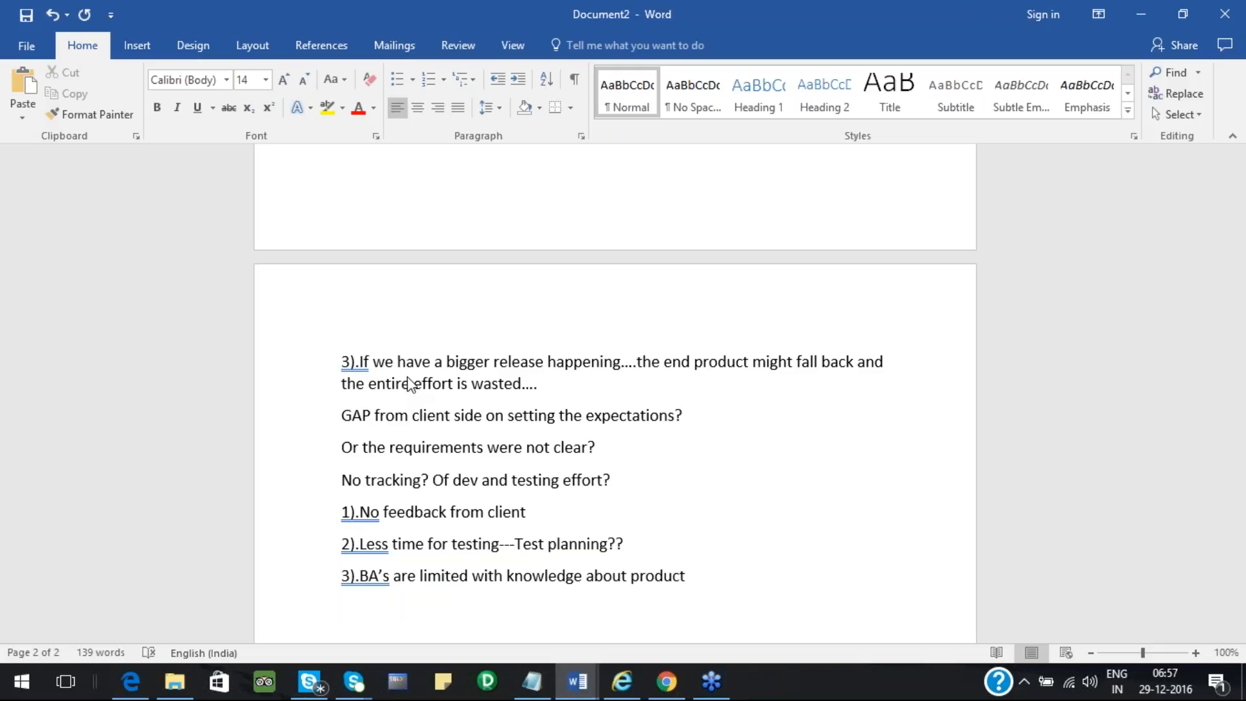
text(4).No collab)
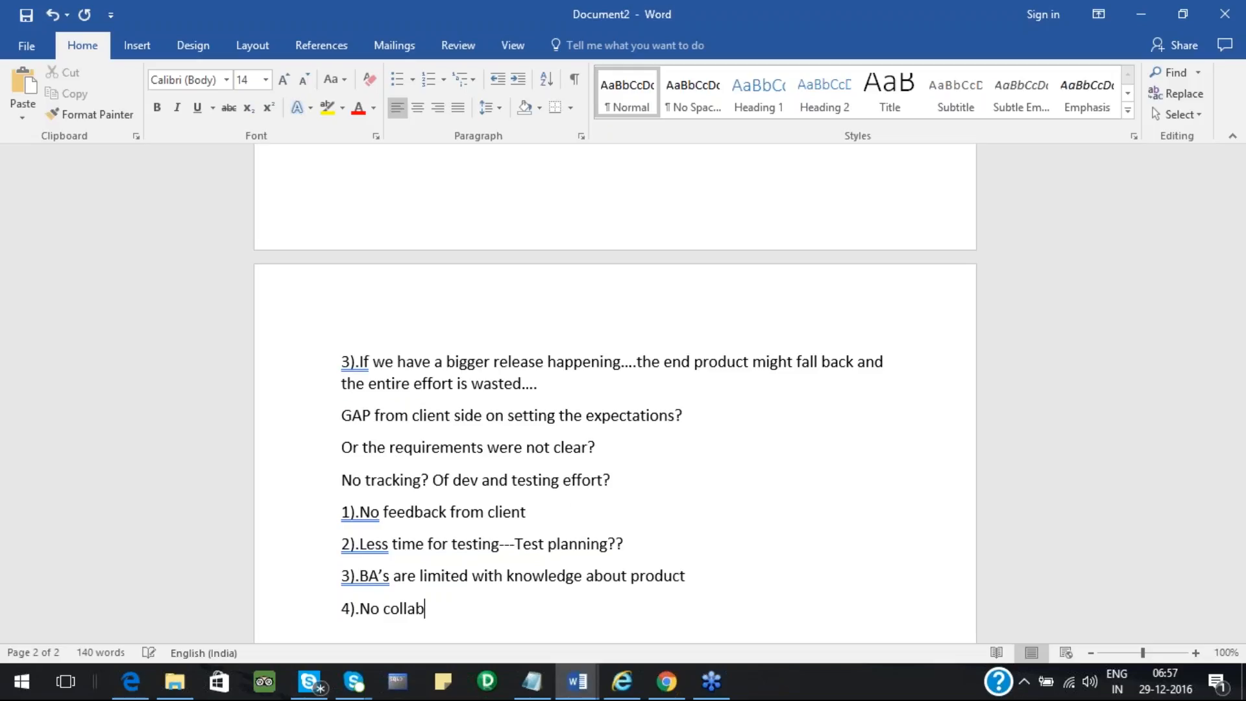
text(oration in few mode)
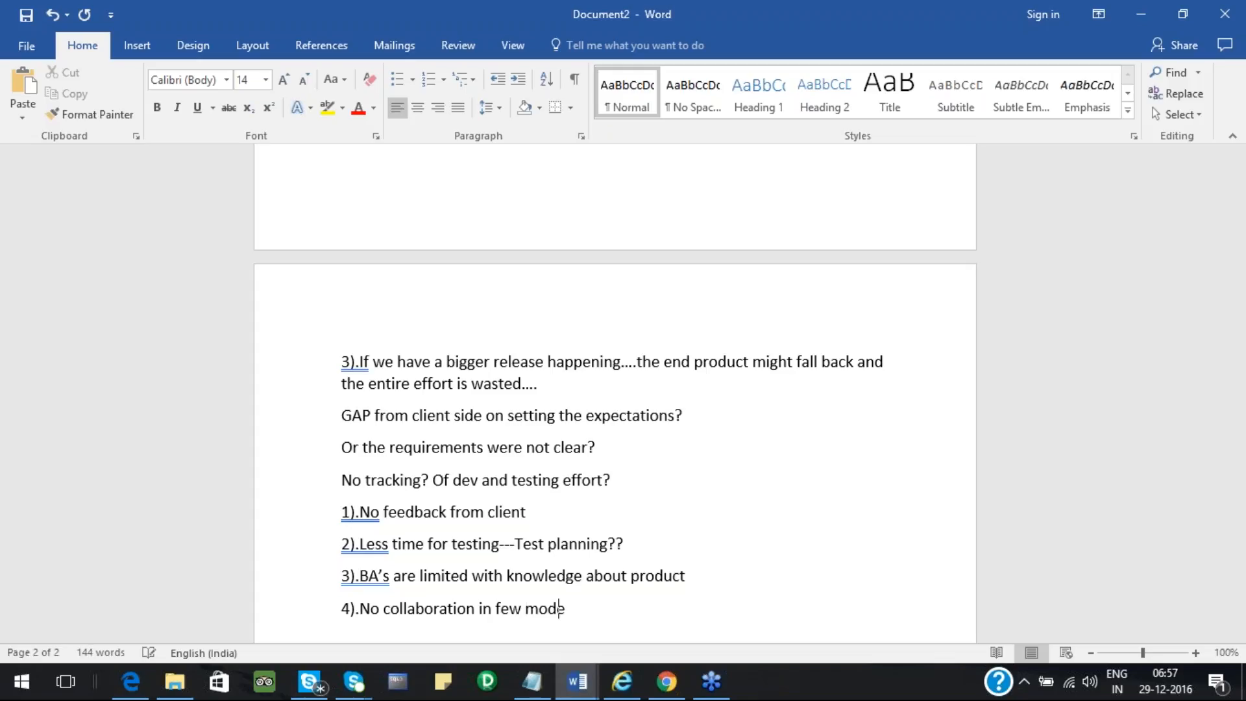
text(ls between te)
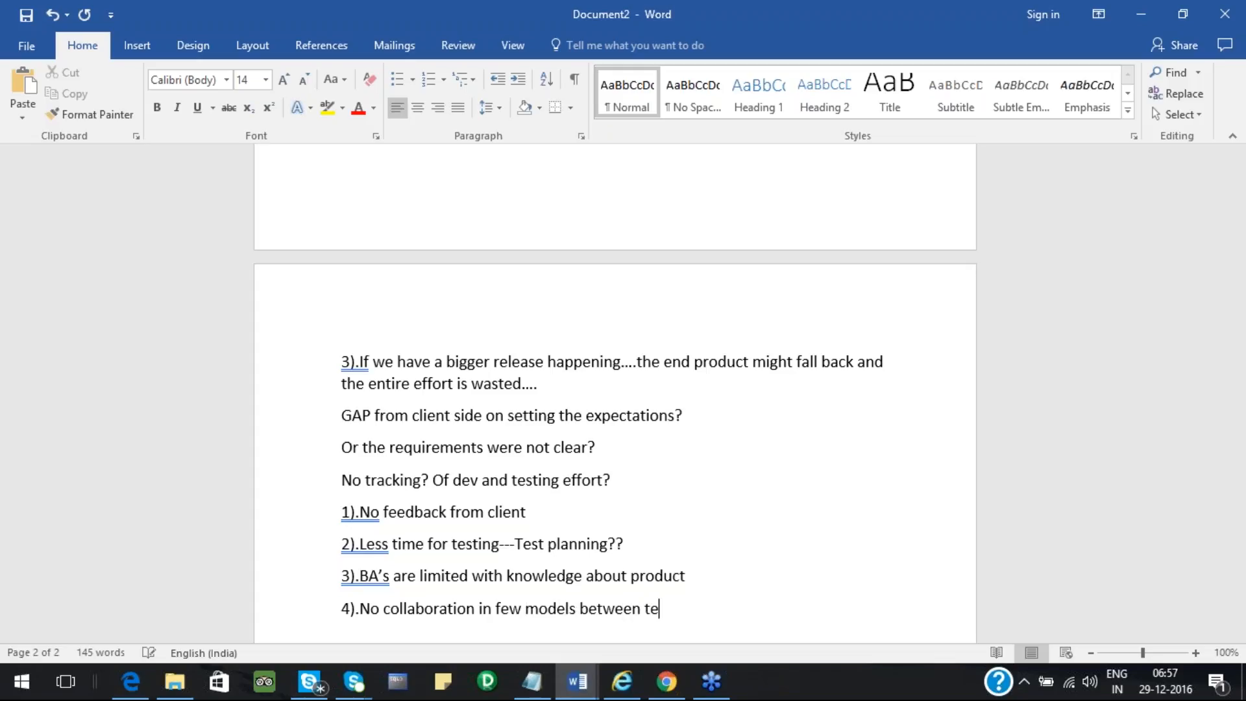
text(ster and dev e)
key(BackSpace)
text(eloper)
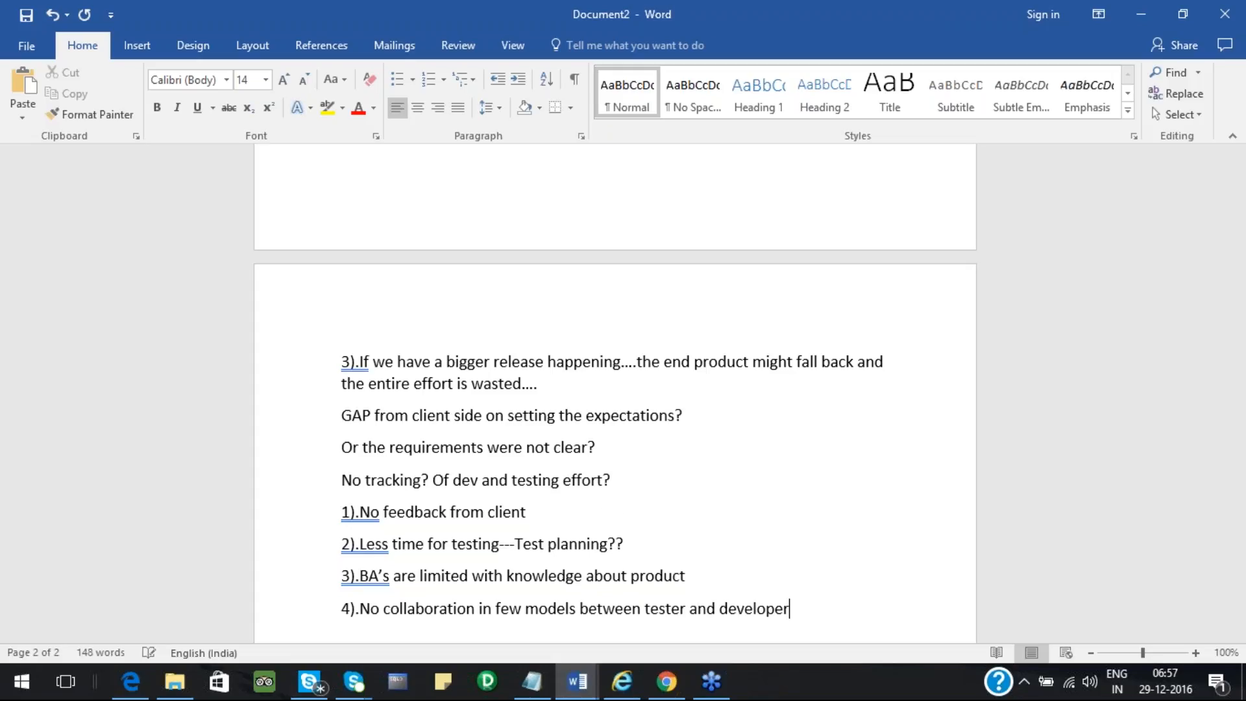
Add the points "5).Over lapping time.." and "6).Frequent changes" below the collaboration point.
key(Return)
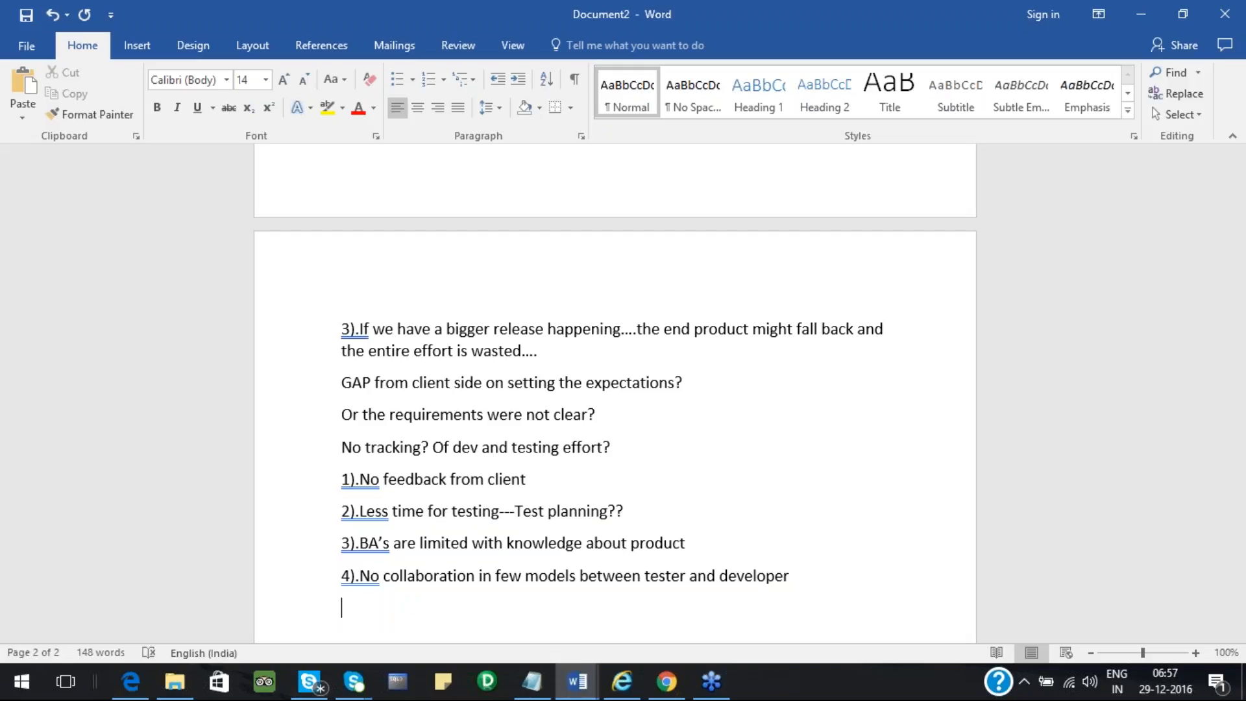
text(5).Over lapping ti)
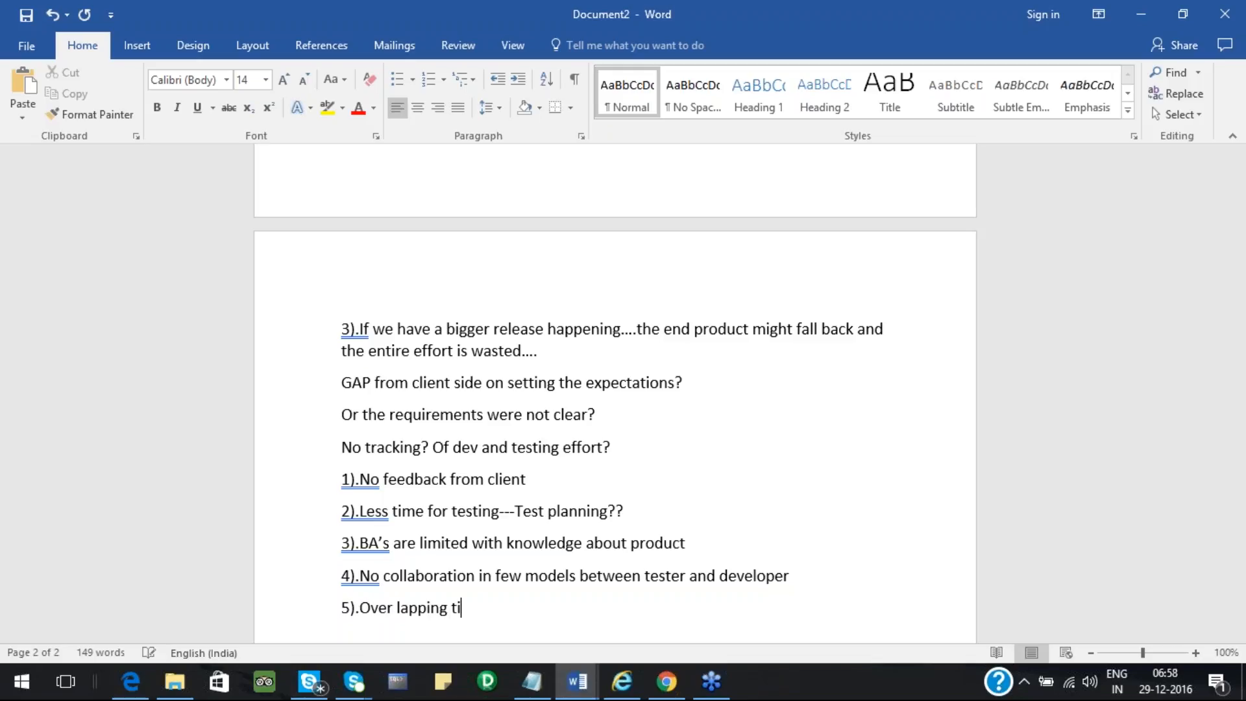
text(me..)
key(Return)
text(6)
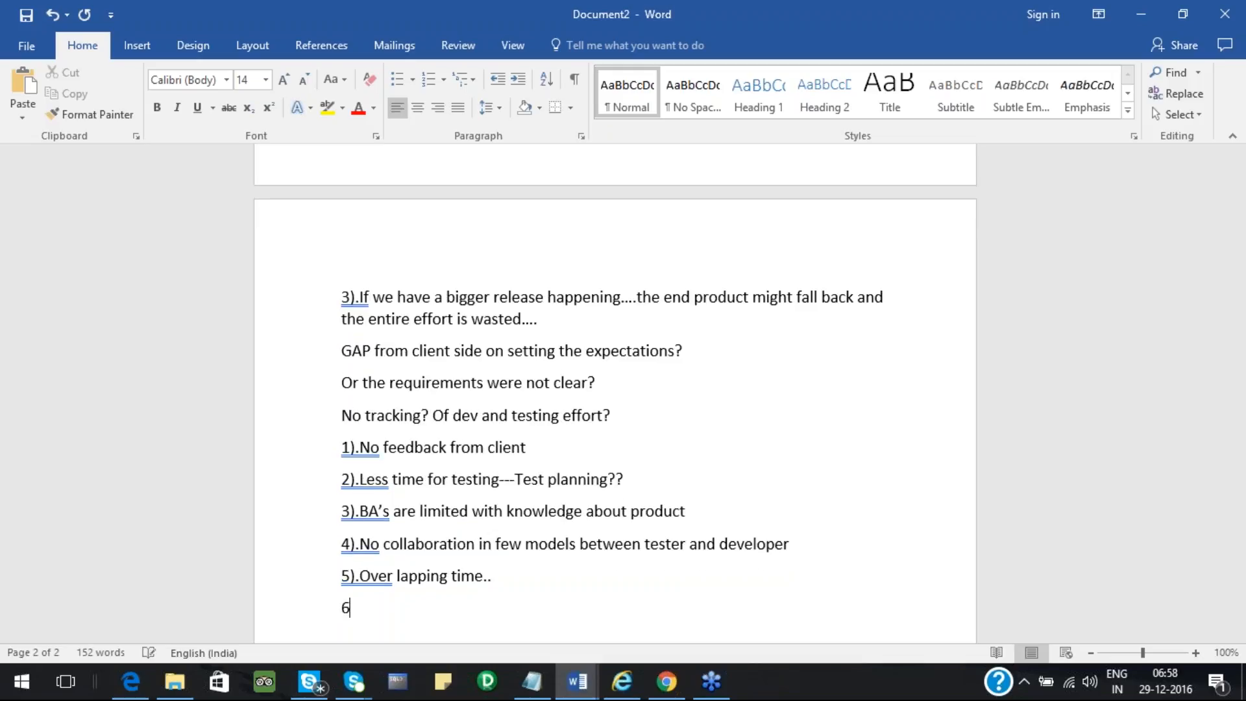
text().Frequent changes)
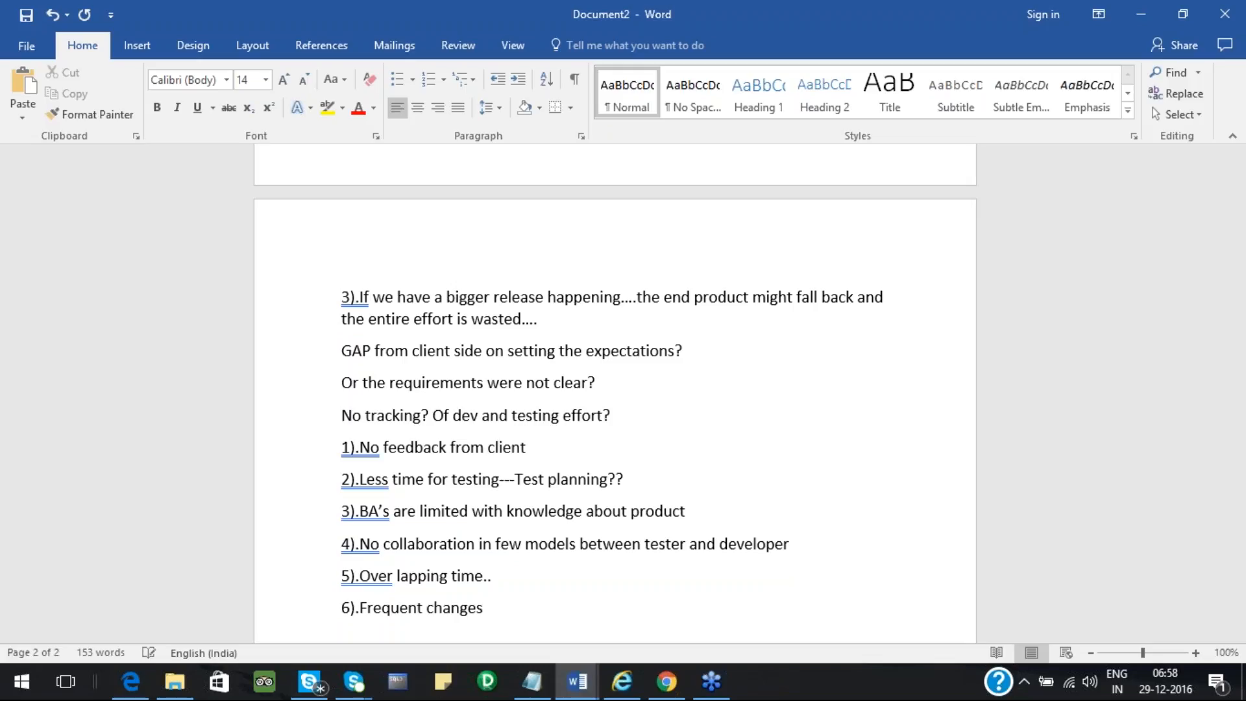
Add the points "7).Dependancies" and "8).Issue fixed will break another piece of code..." below the frequent changes point.
key(Return)
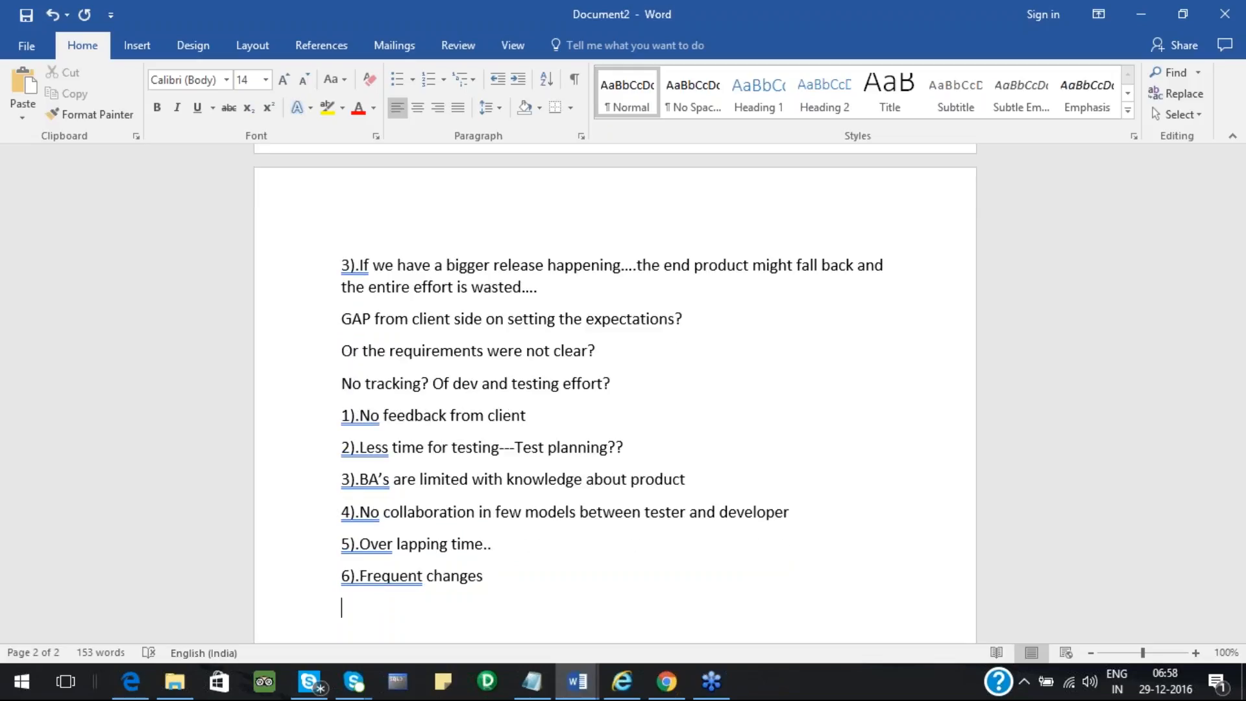
text(7).Dependancies)
key(Return)
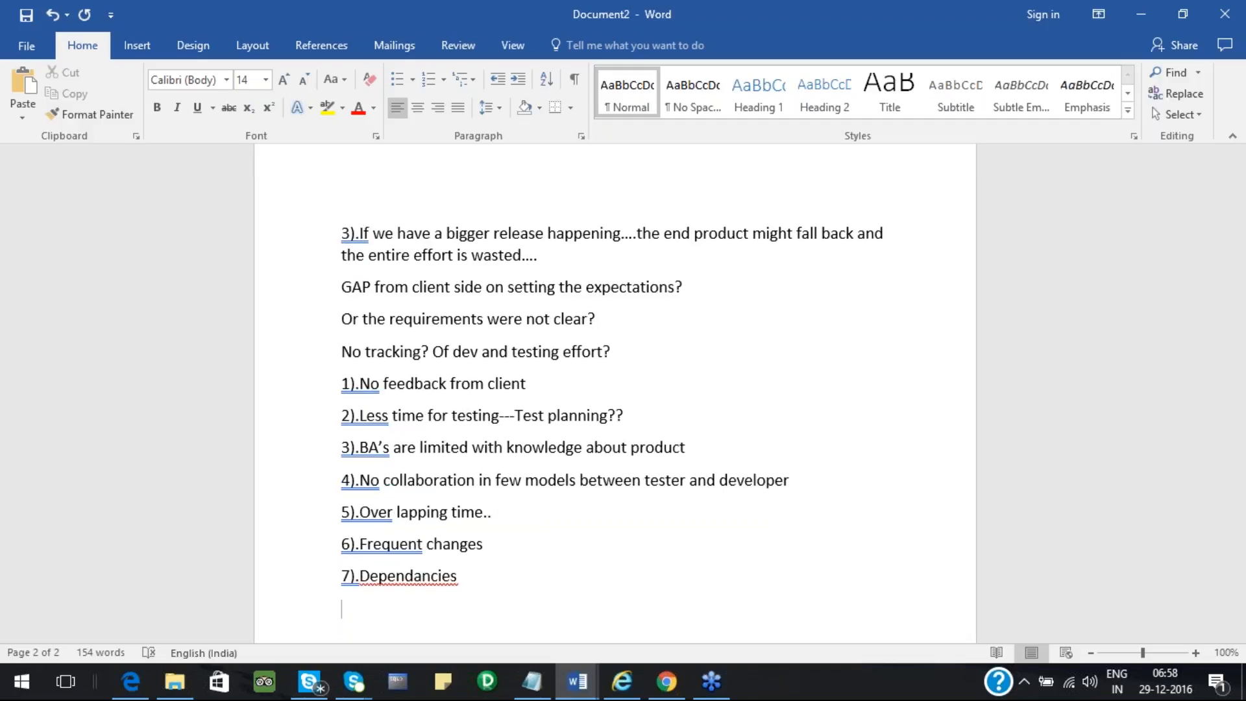
text(8).Issue fixed)
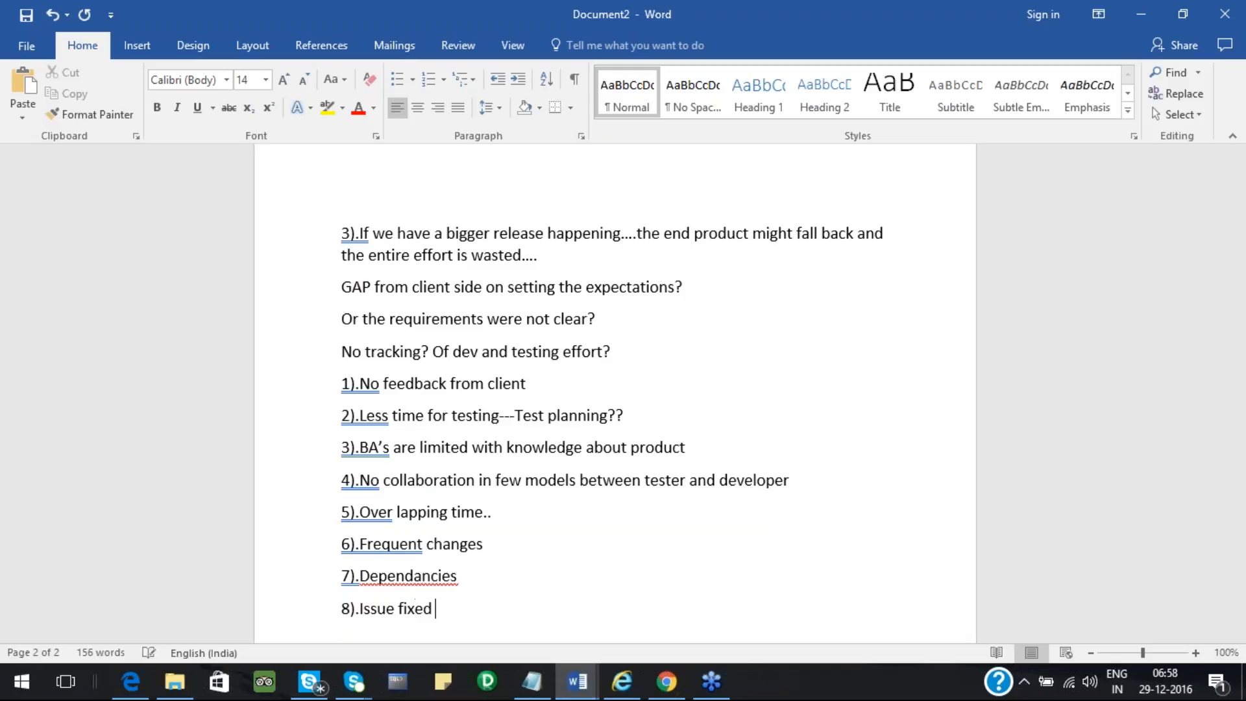
key(BackSpace)
text(d will br)
text(eak another )
text(piece of co)
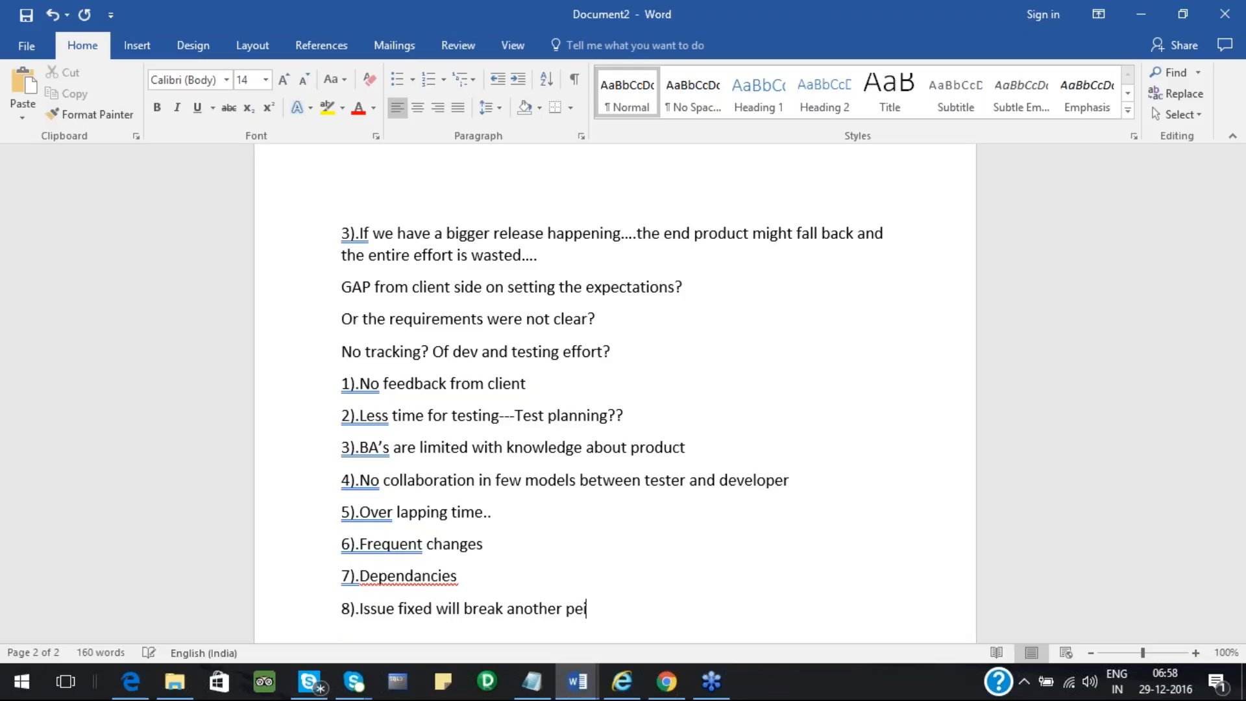
text(de...)
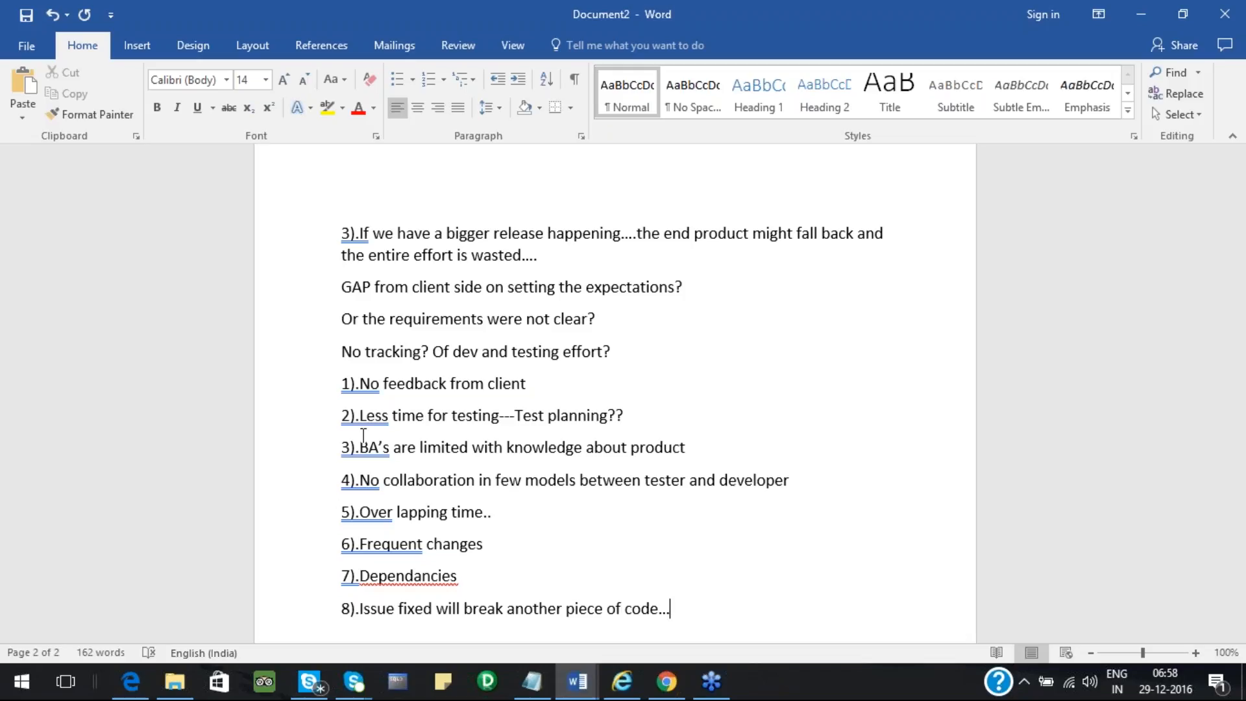
Add the point "9).No room for regression testing..." below the point about fixed issues breaking code.
key(Return)
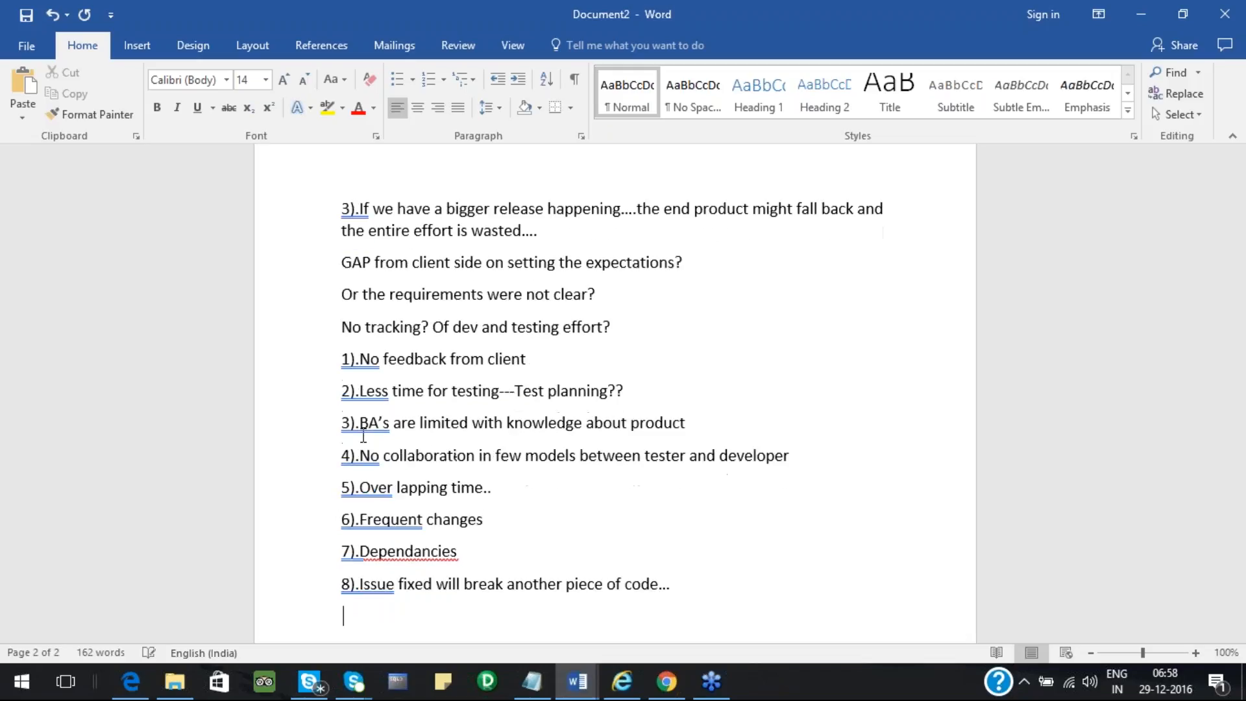
text(9).N)
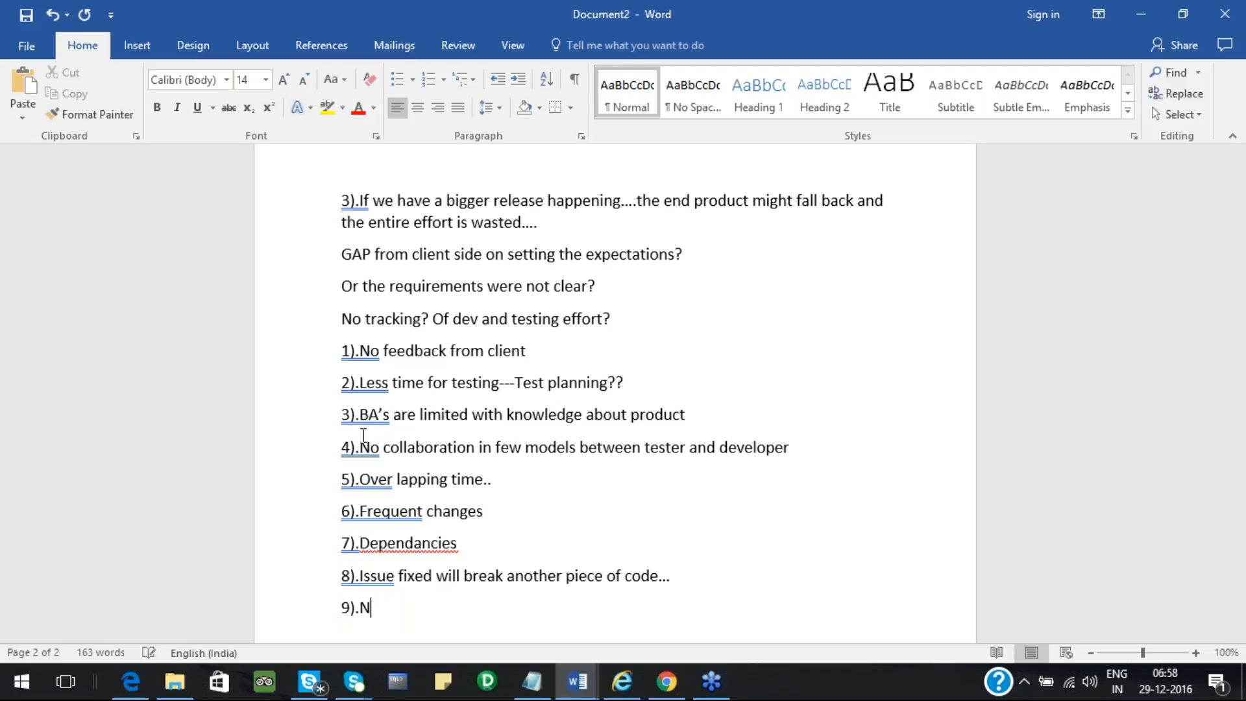
text(o room for regressi)
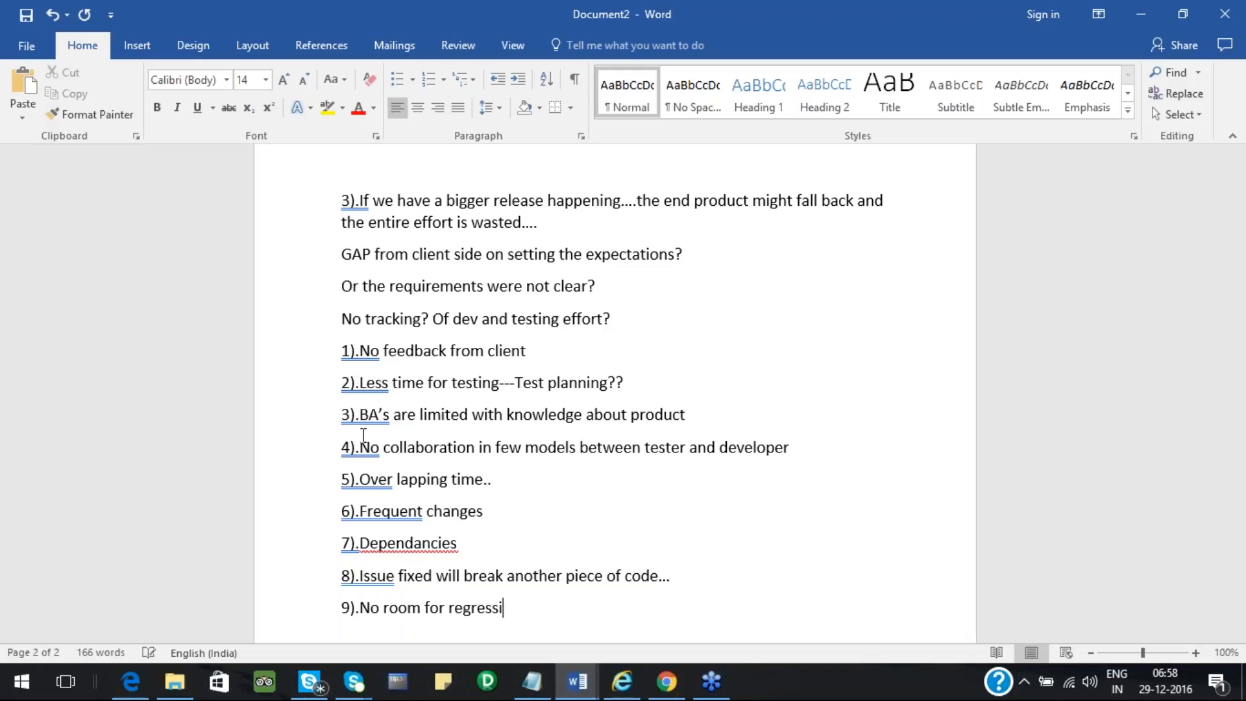
text(on testing...)
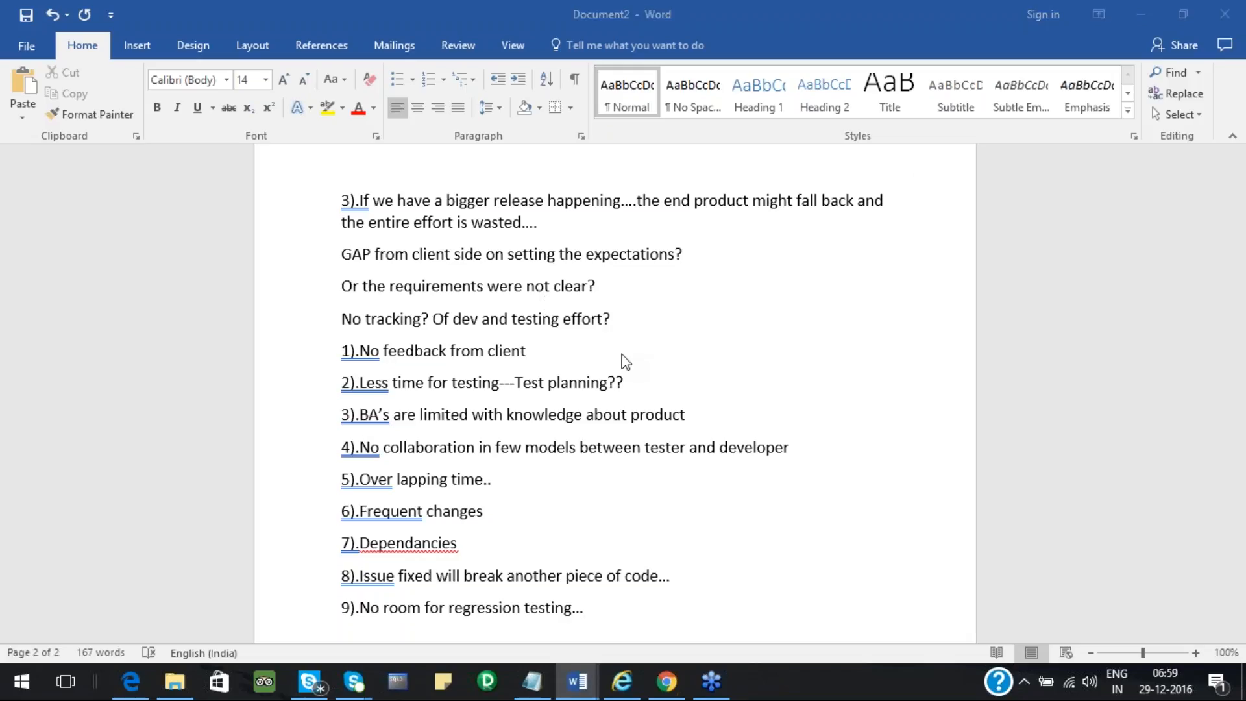
Extend the client feedback point with "---- Production defects...the End user feedback is most important...".
click(543, 354)
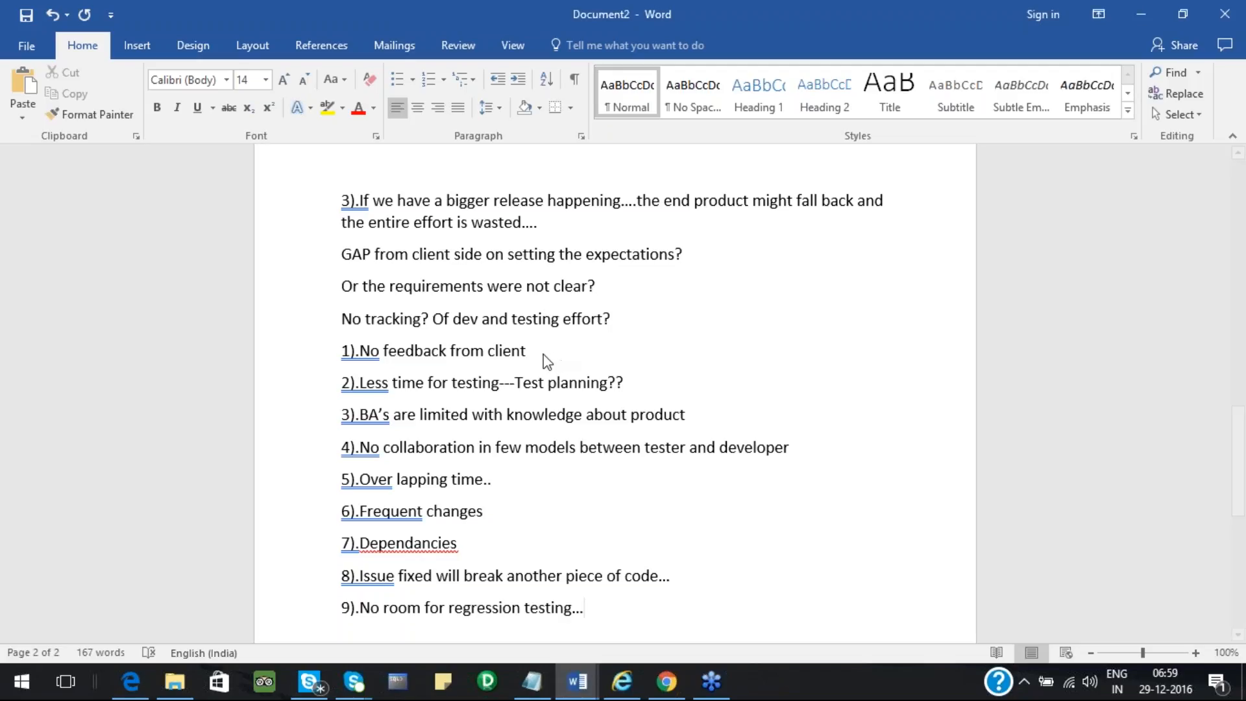
click(547, 361)
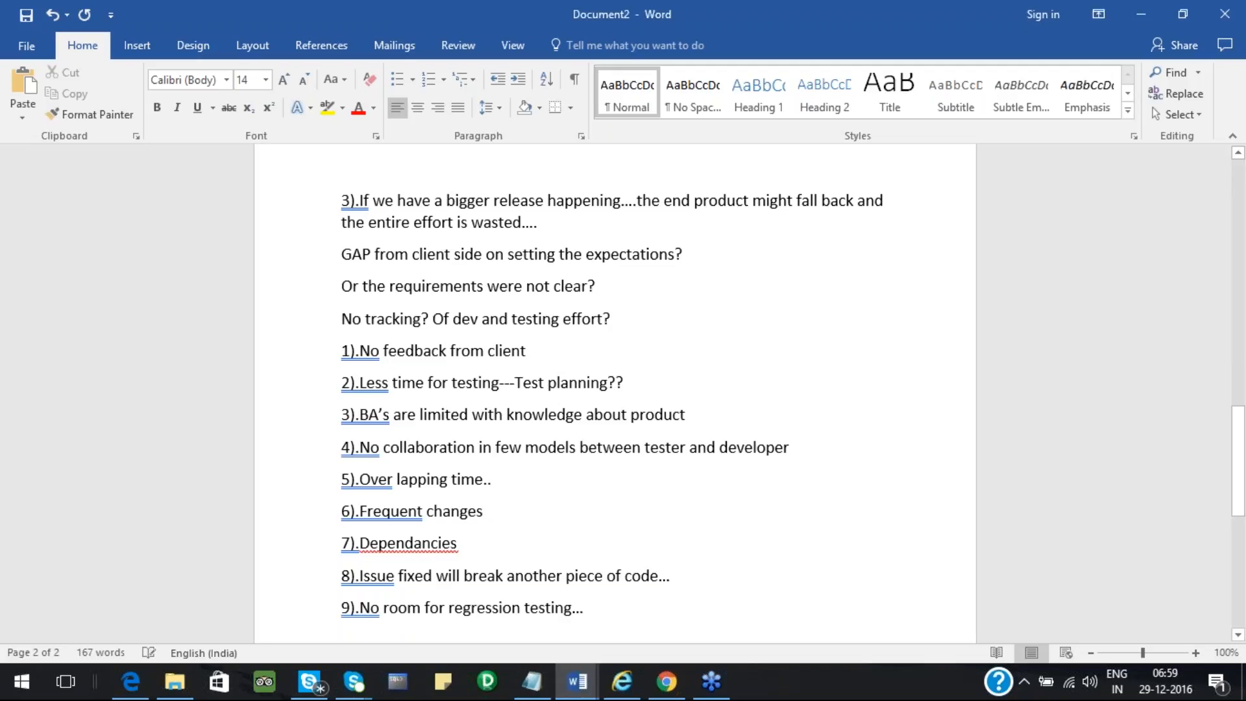
text(---- )
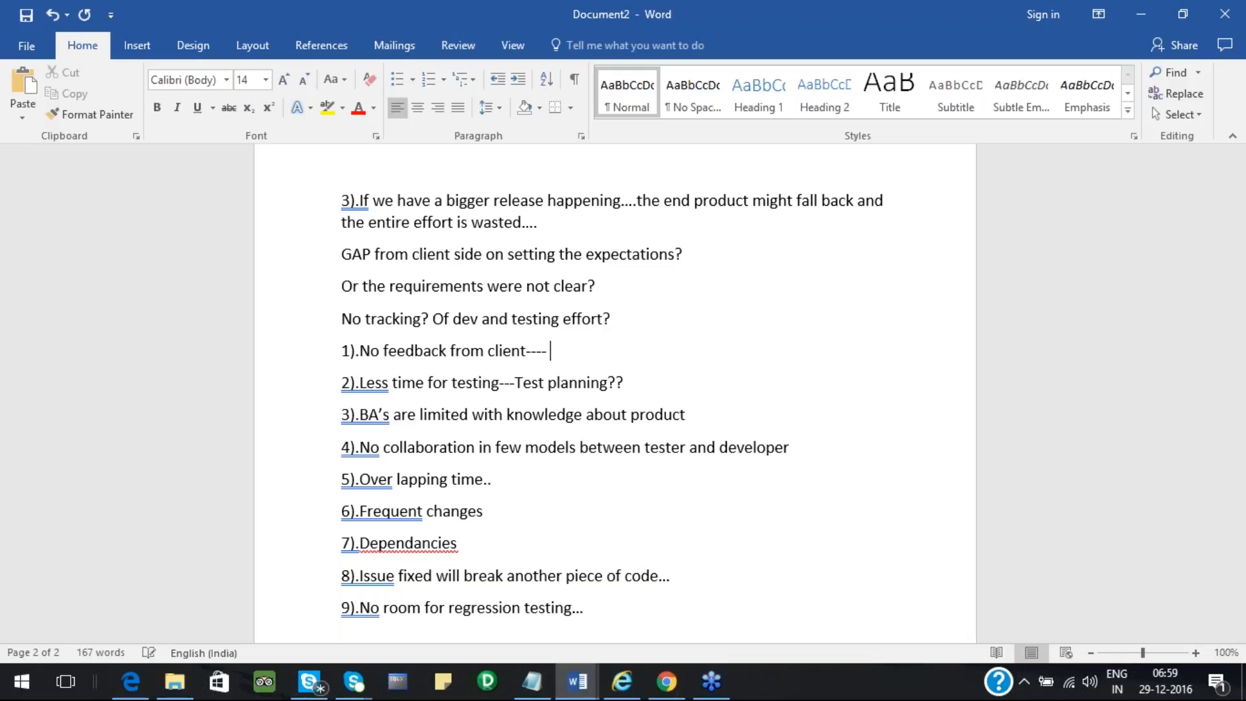
text(Production defe)
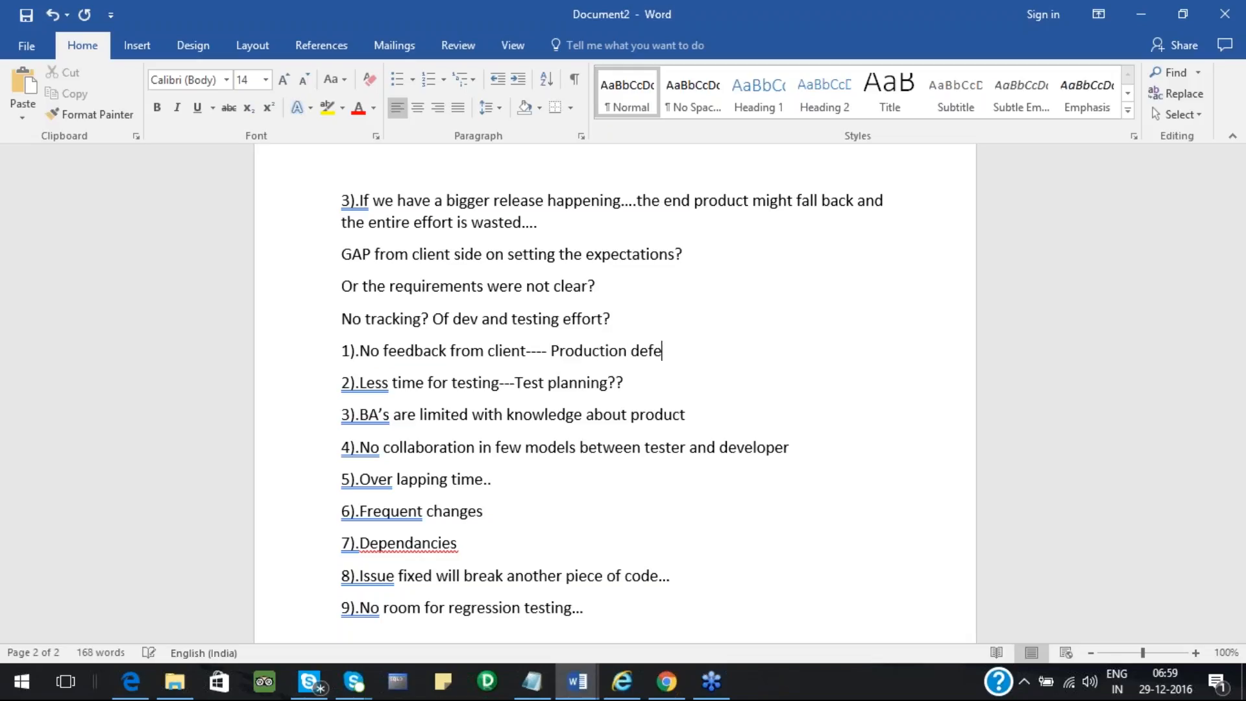
text(cts...the)
text(End user fe)
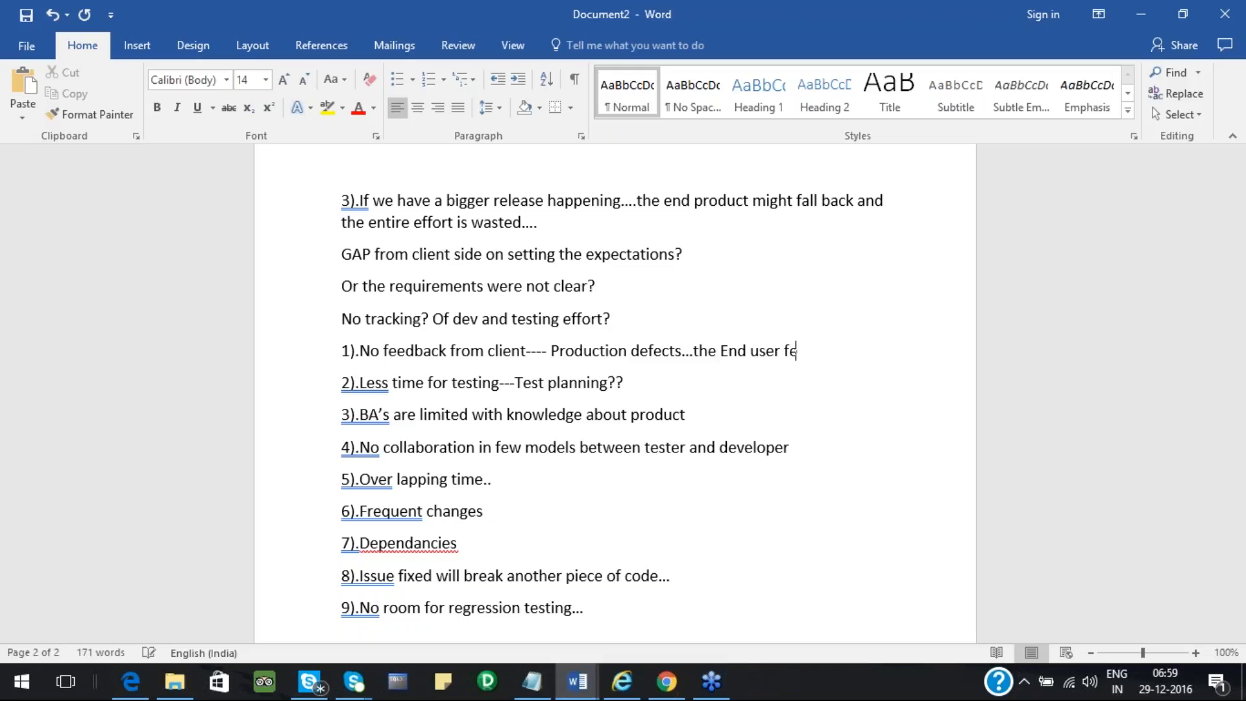
text(edback is mor)
key(BackSpace)
text(st )
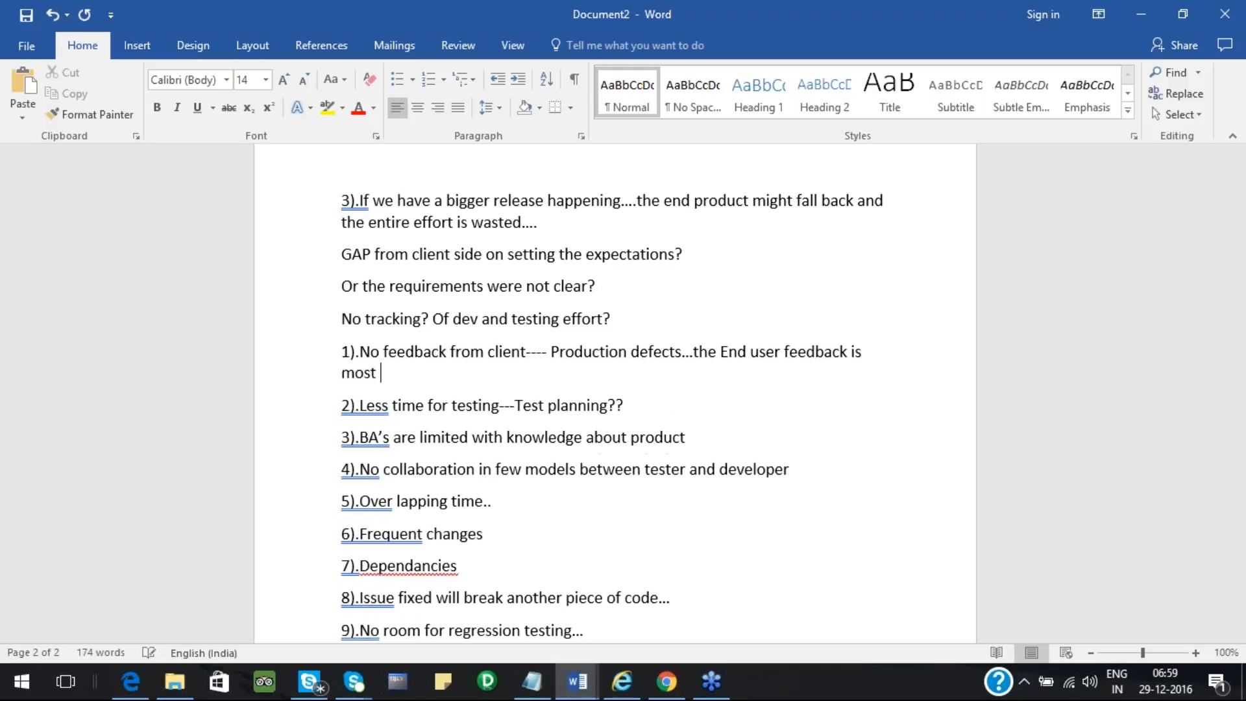
text(important...)
click(983, 70)
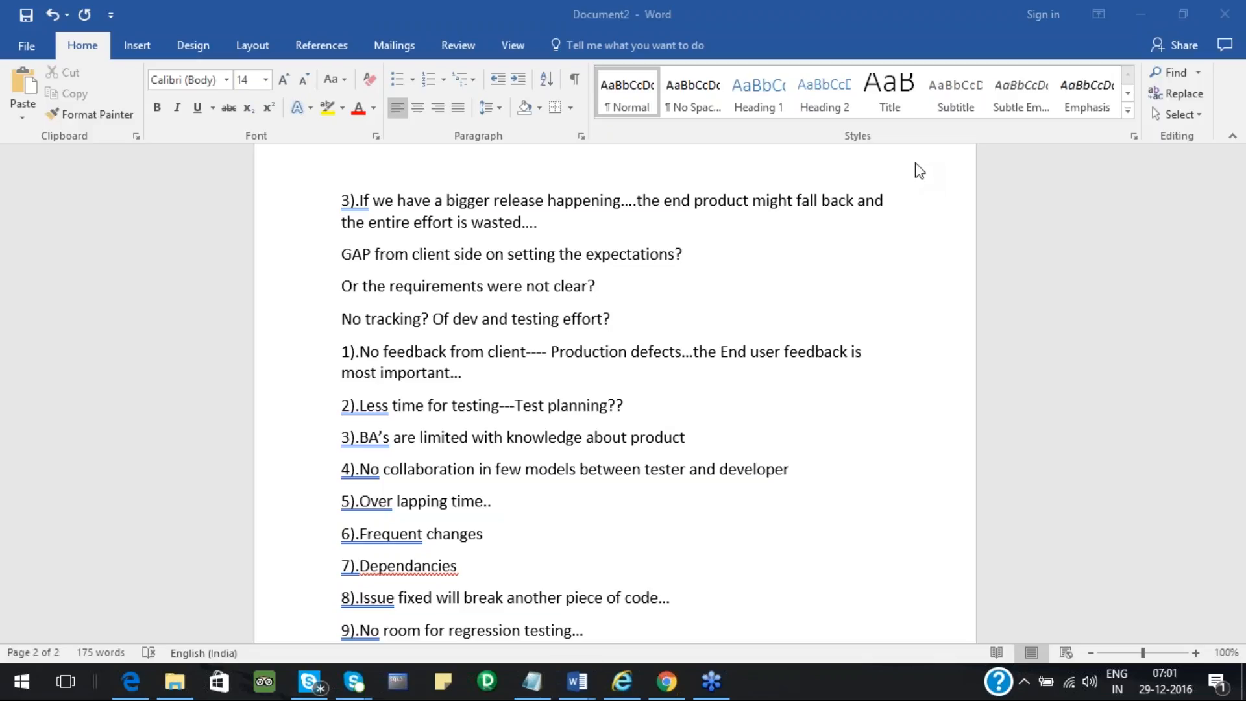
Start a new line "Orkut days....." below the regression testing point, separated from the list by blank lines.
click(597, 628)
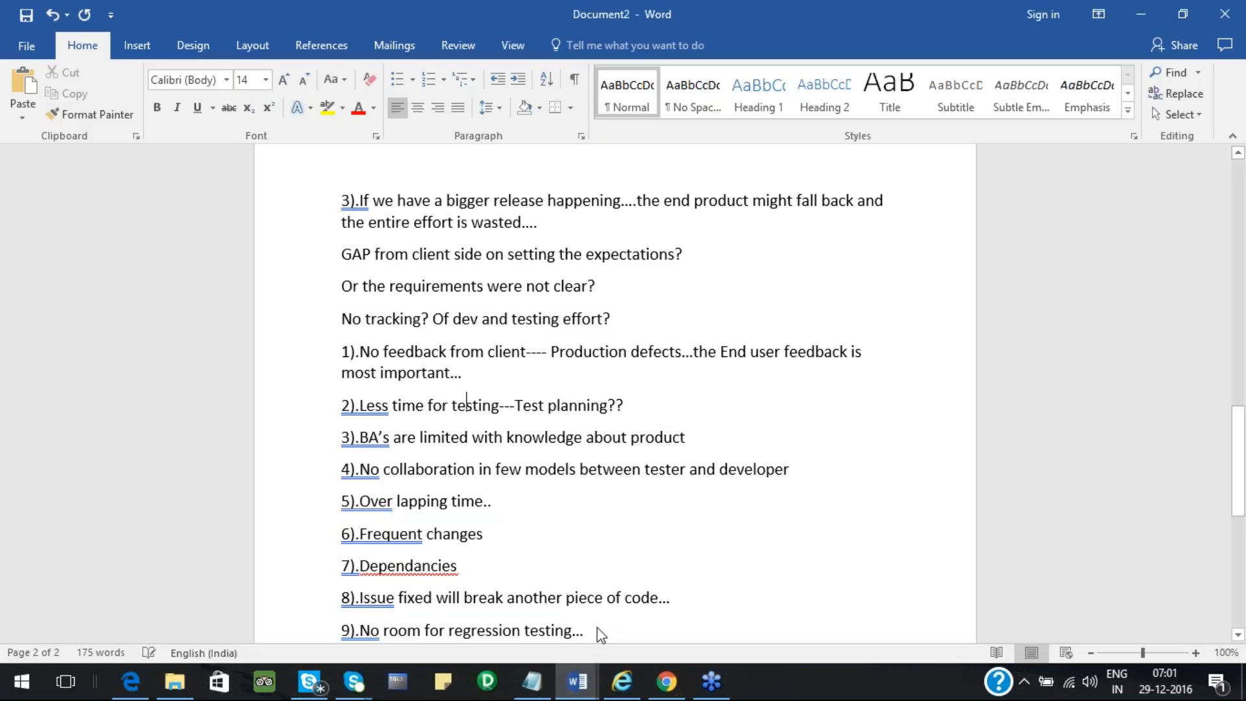
key(Down)
key(Down)
key(Down)
key(Down)
key(Down)
key(Down)
key(Down)
key(Down)
key(Down)
key(Down)
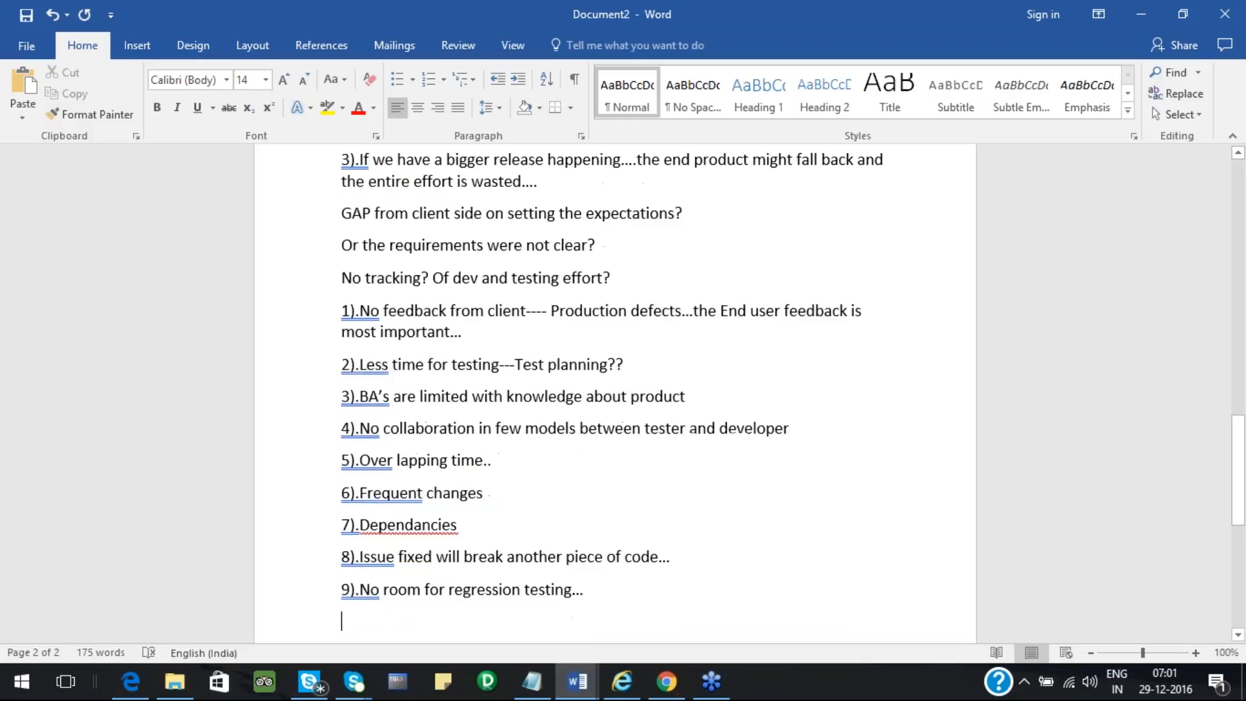
text(Orkut )
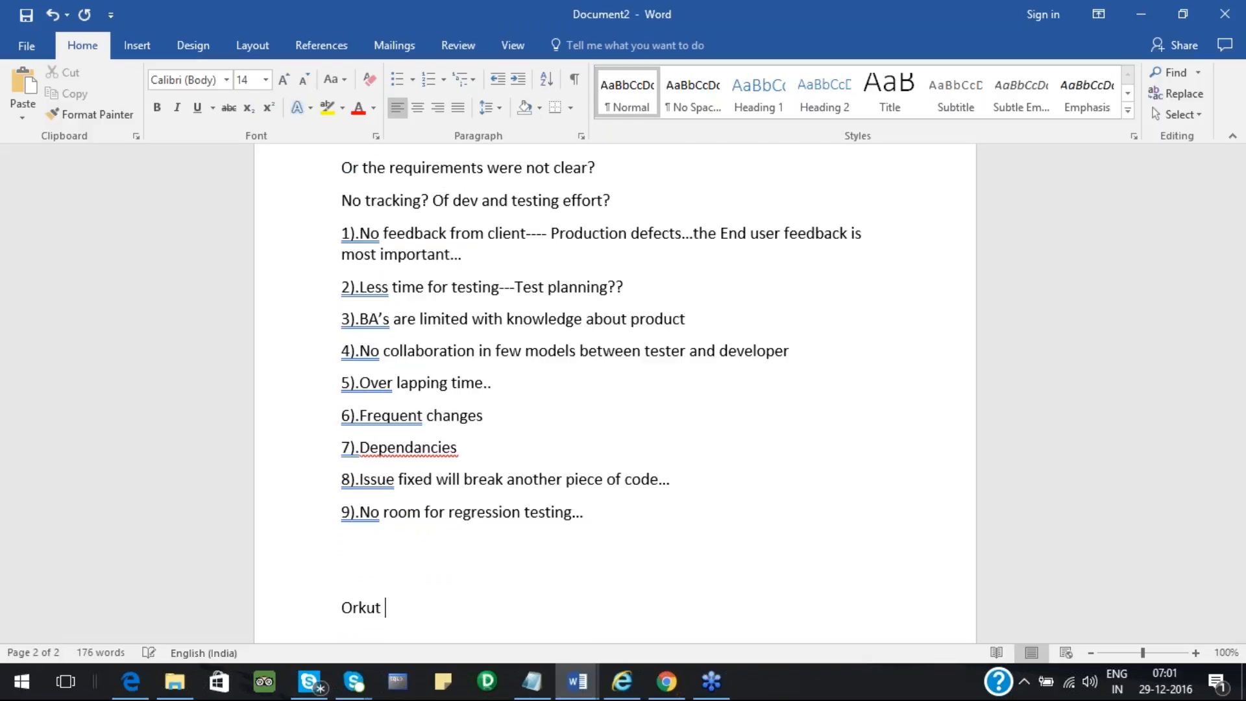
text(days.....)
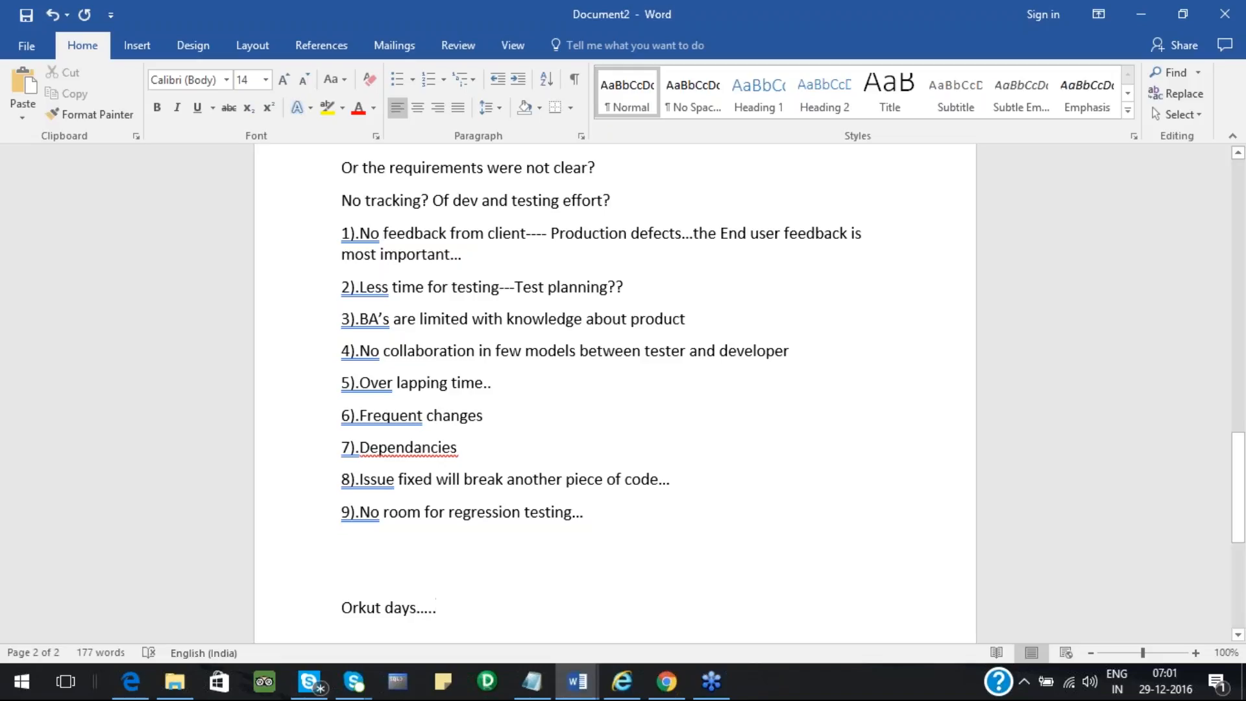
Continue the Orkut line with "Google....which was used for sharing the details among friends and others in the group...".
click(1234, 239)
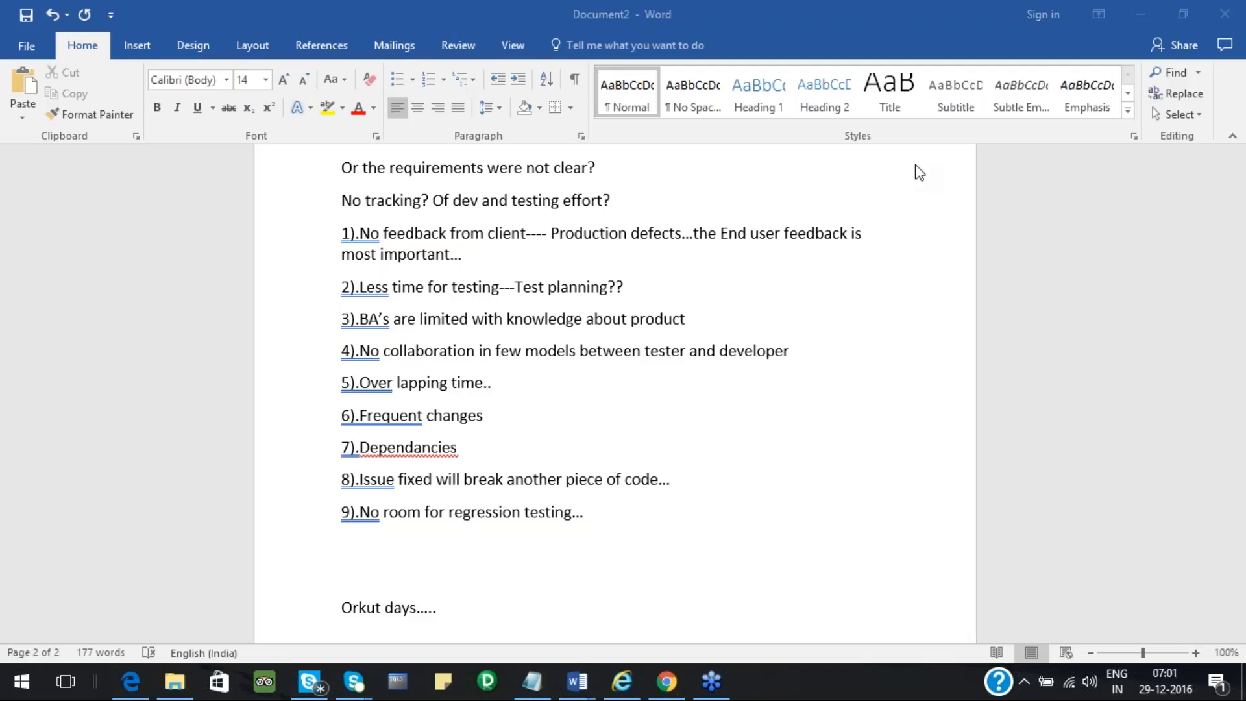
click(455, 615)
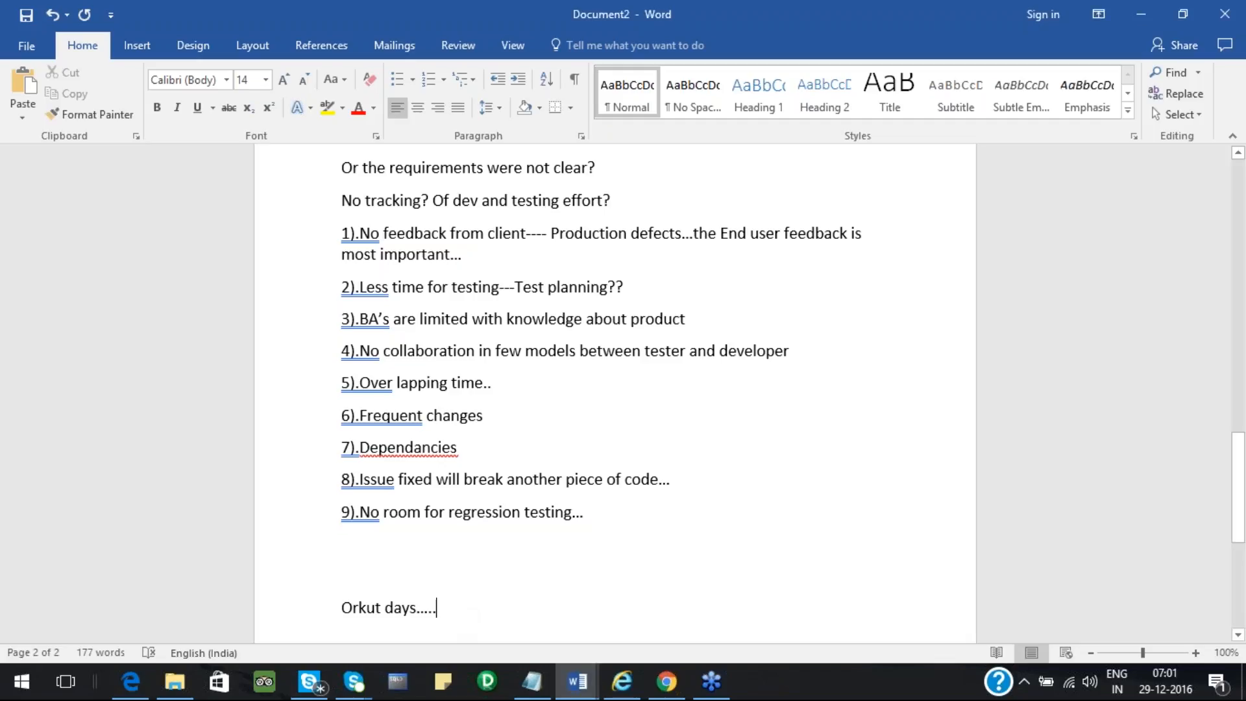
text(Google.)
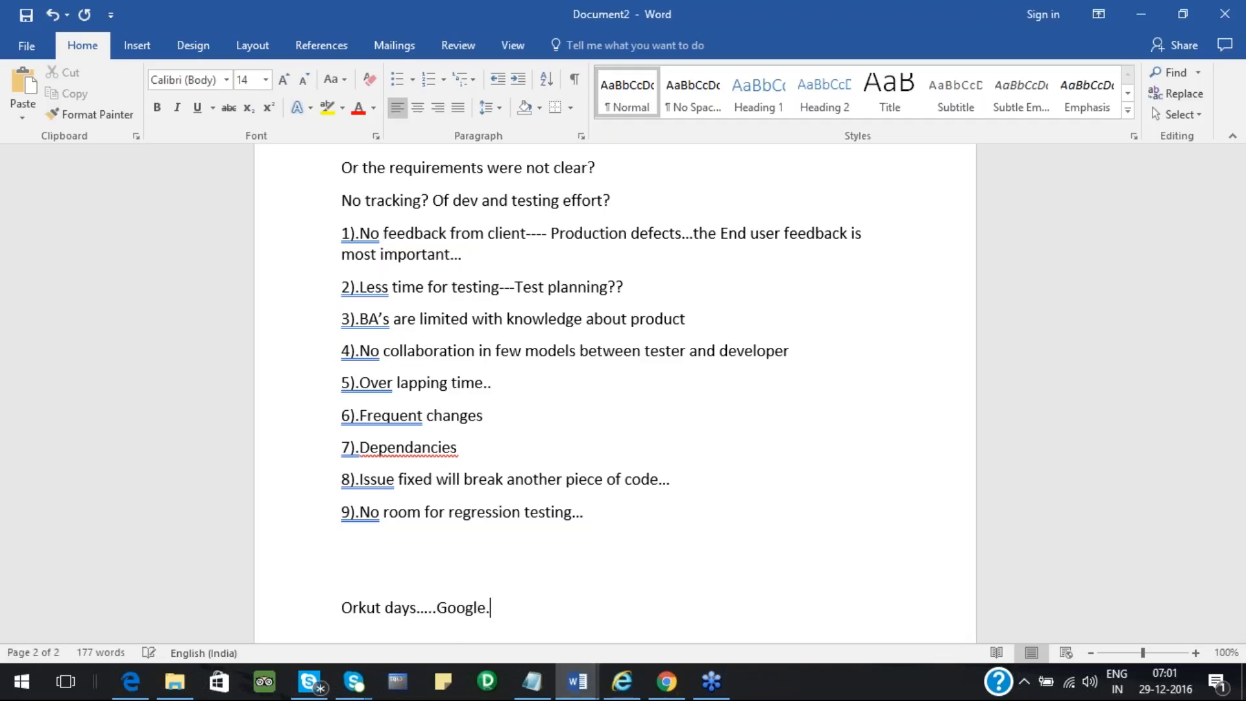
text(...which was used f)
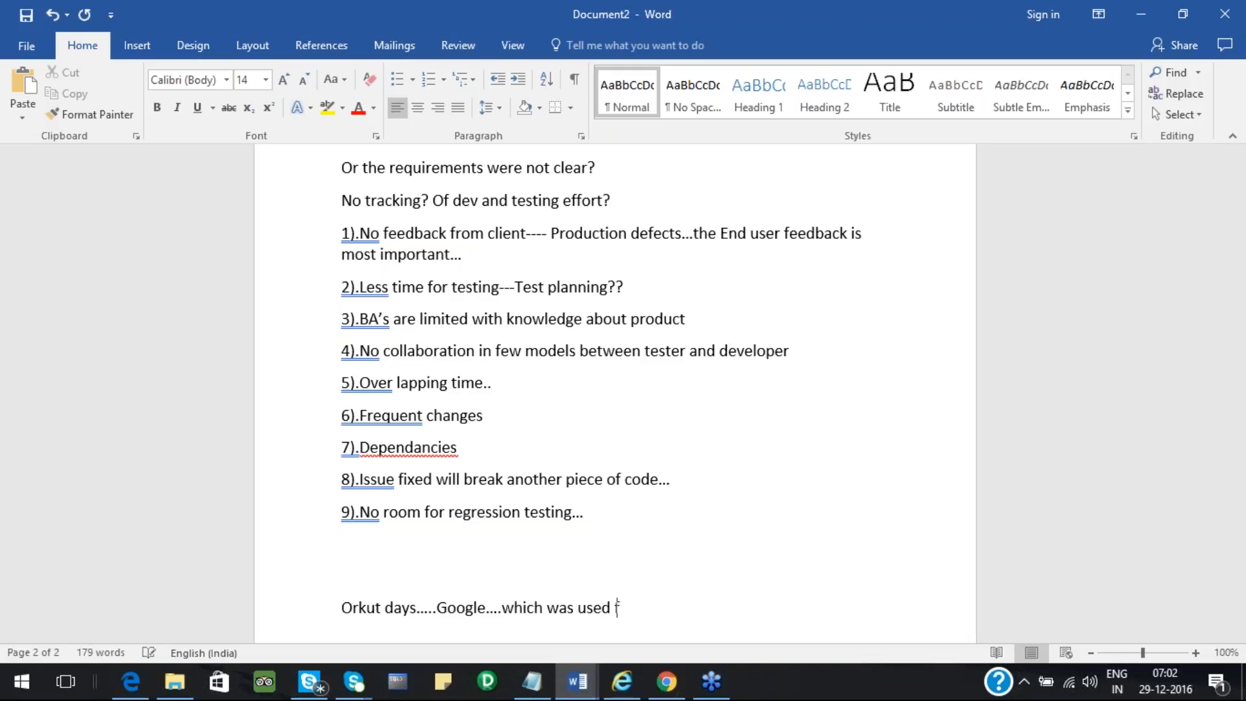
text(or sharing the details)
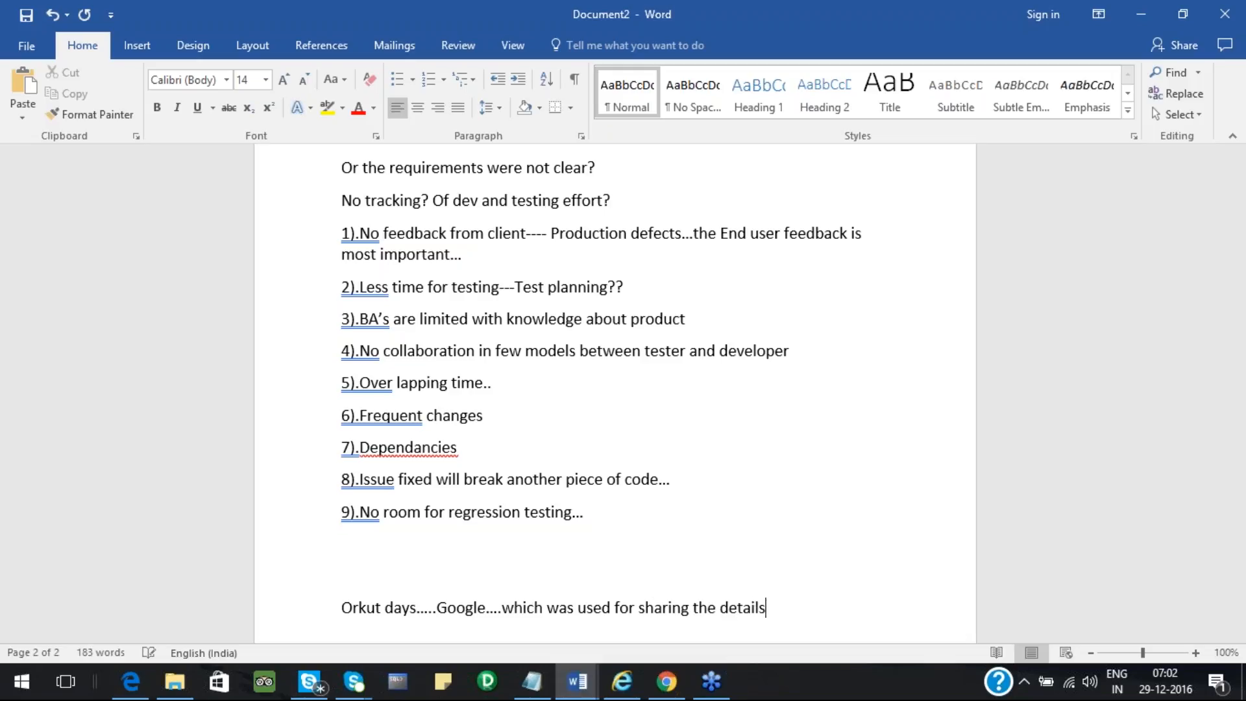
text( among friends and ot)
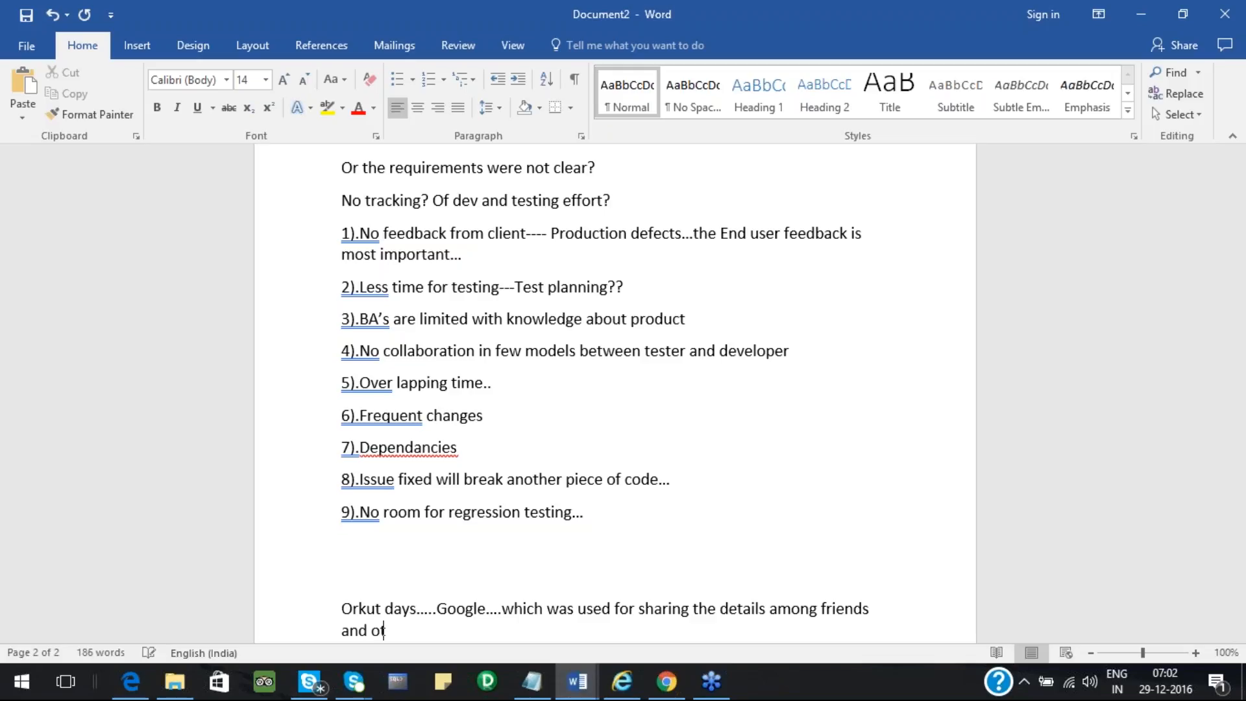
text(hers in the group..)
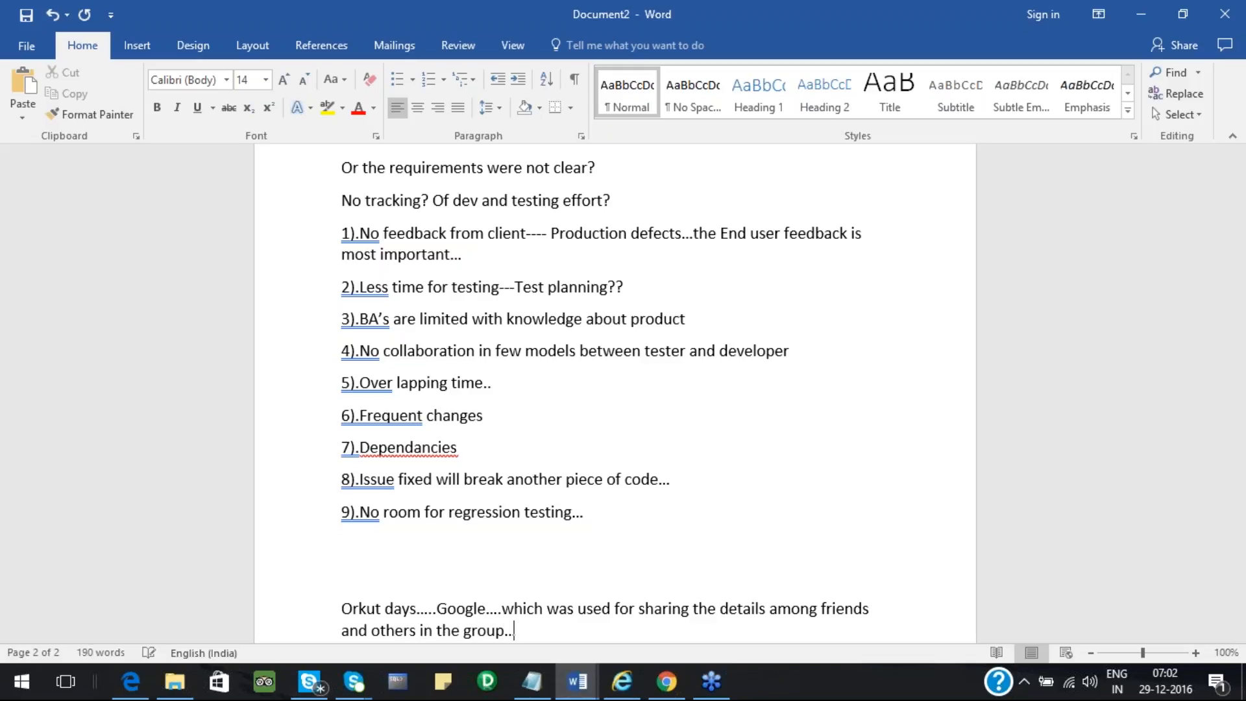
text(.)
Add the line "Facebook...." below the Orkut paragraph.
key(Return)
text(Faceb)
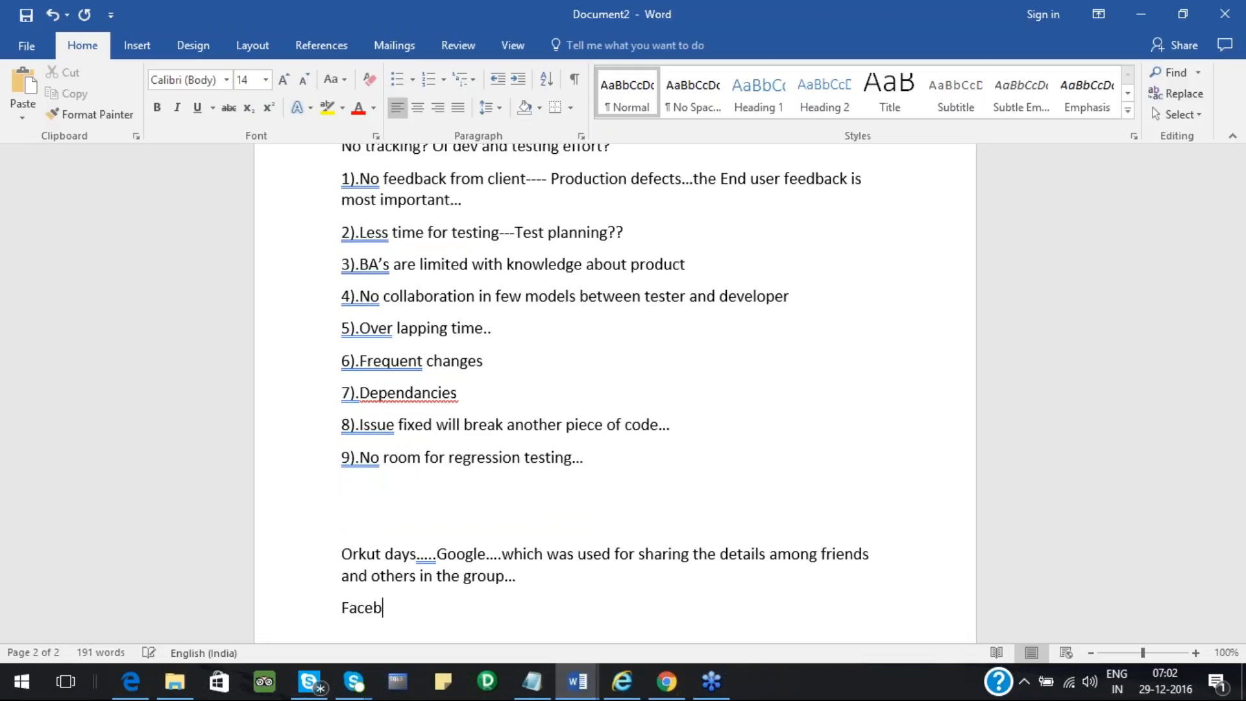
text(ook....)
click(1231, 242)
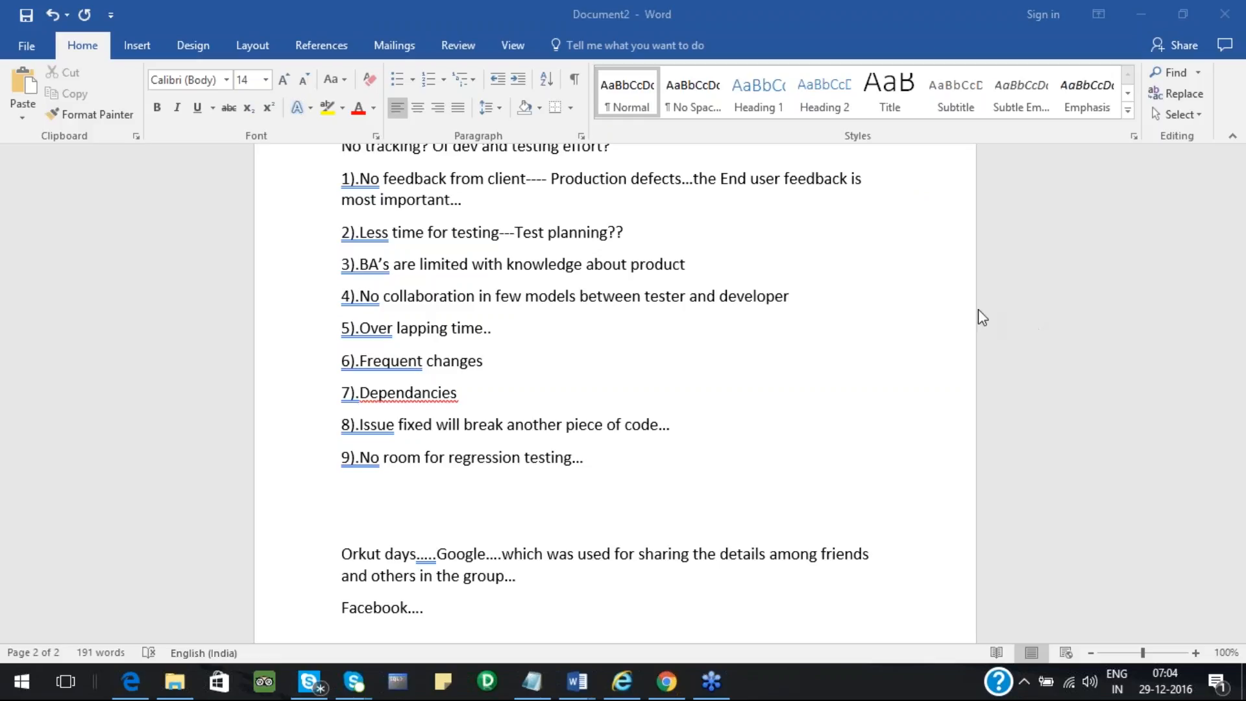
Append "....." to the end of the "2).Less time for testing---Test planning??" point.
click(461, 191)
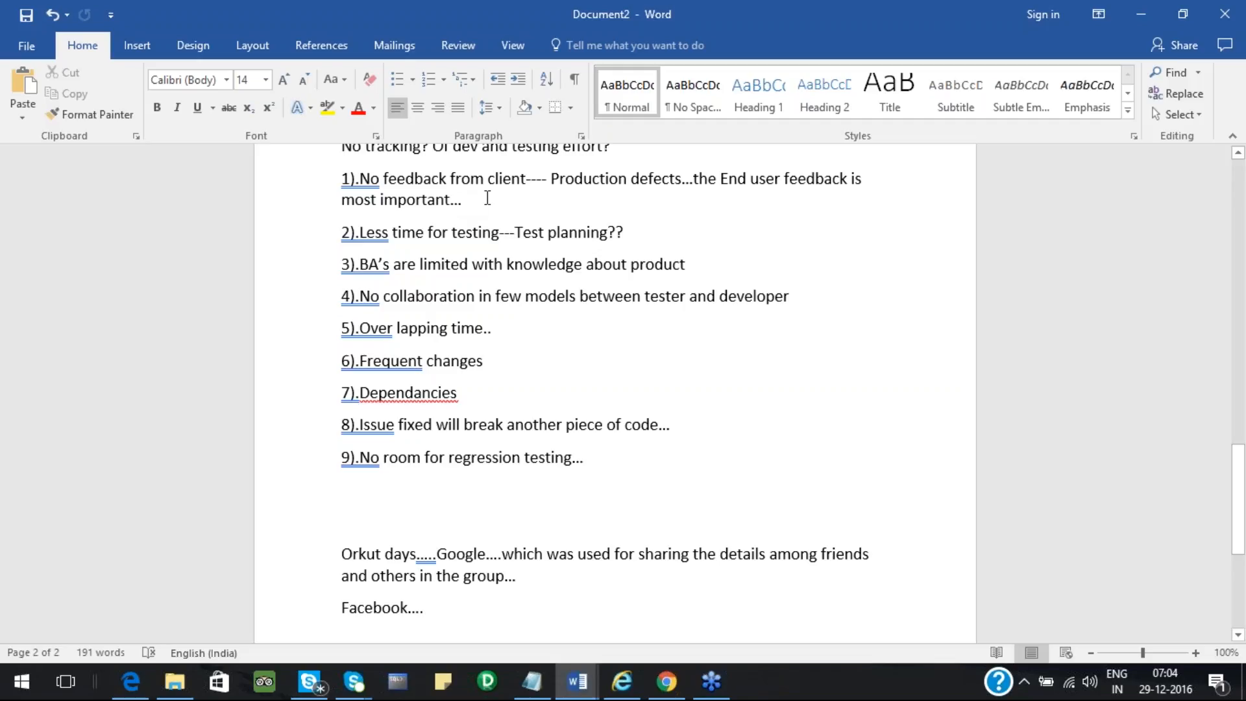
drag(486, 212, 384, 185)
click(647, 258)
text(.....)
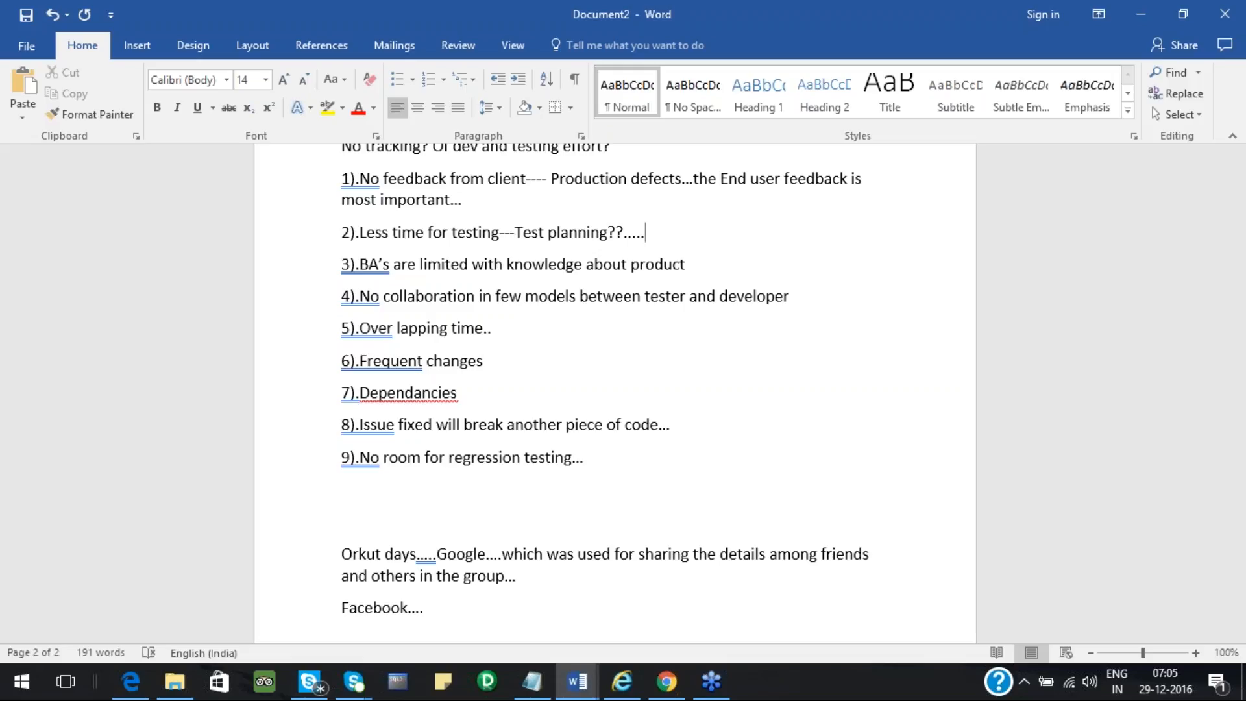
Add the line "10th Jan dev complete and 11th deployment activities" below the testing time point.
key(Return)
text(10th J)
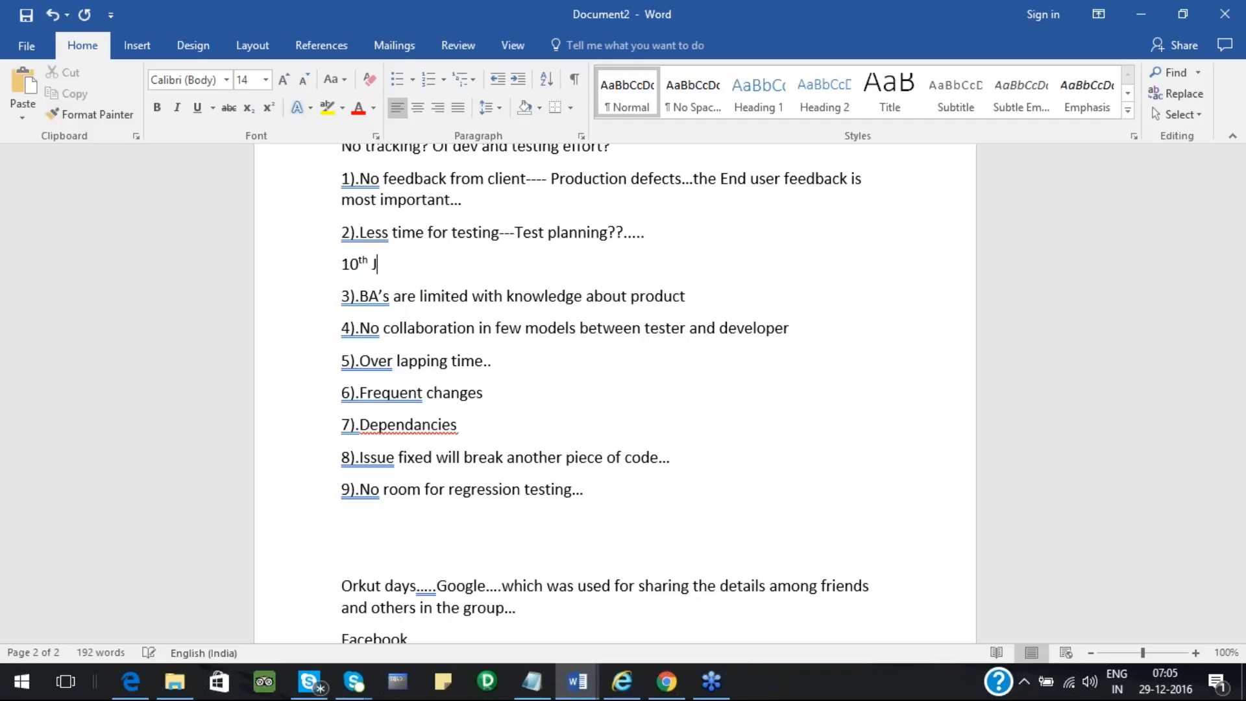
text(an dev complete and 11)
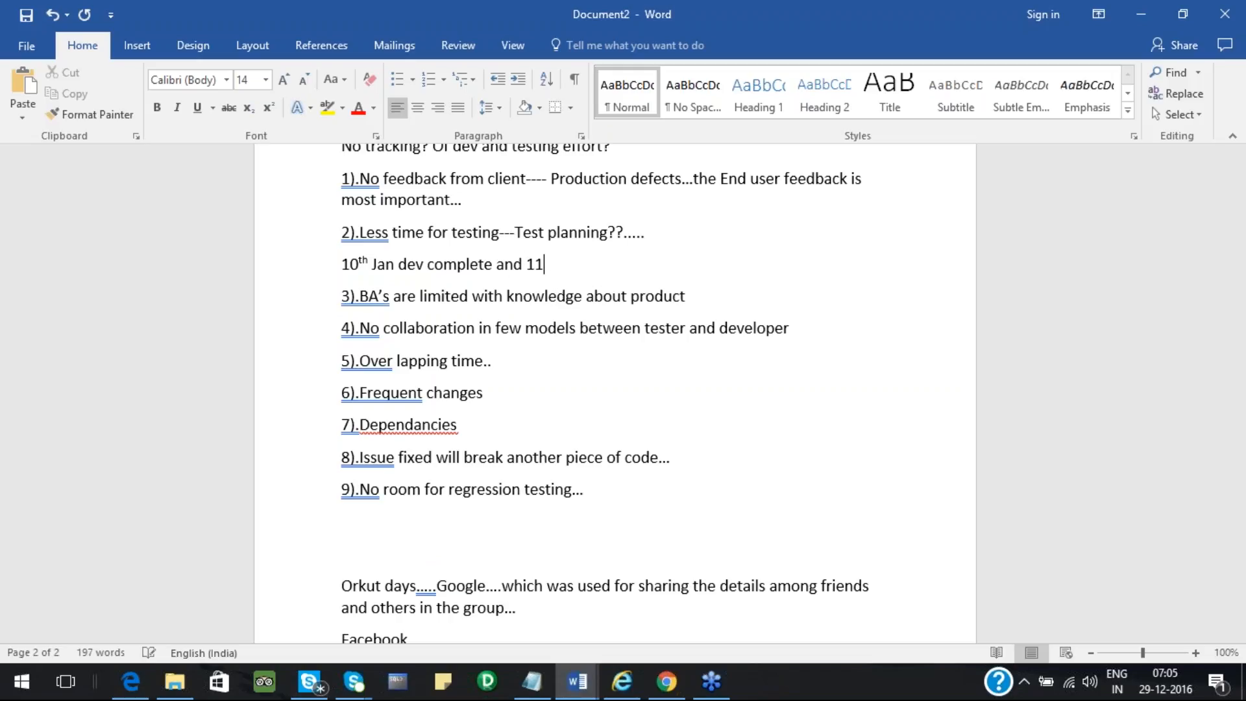
text(th ins)
key(BackSpace)
key(BackSpace)
key(BackSpace)
text(deployment)
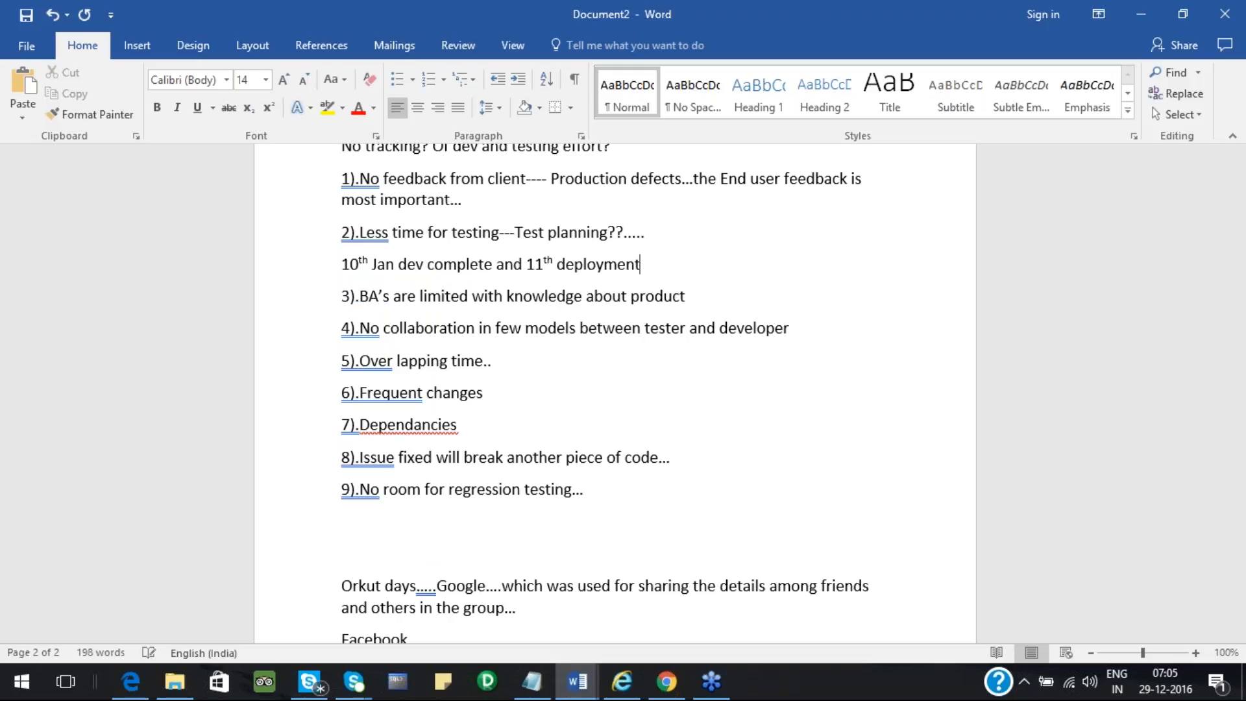
text( activities)
Add the line "And 12th testing team should start testing" below the deployment activities line.
key(Return)
text(and 12th w)
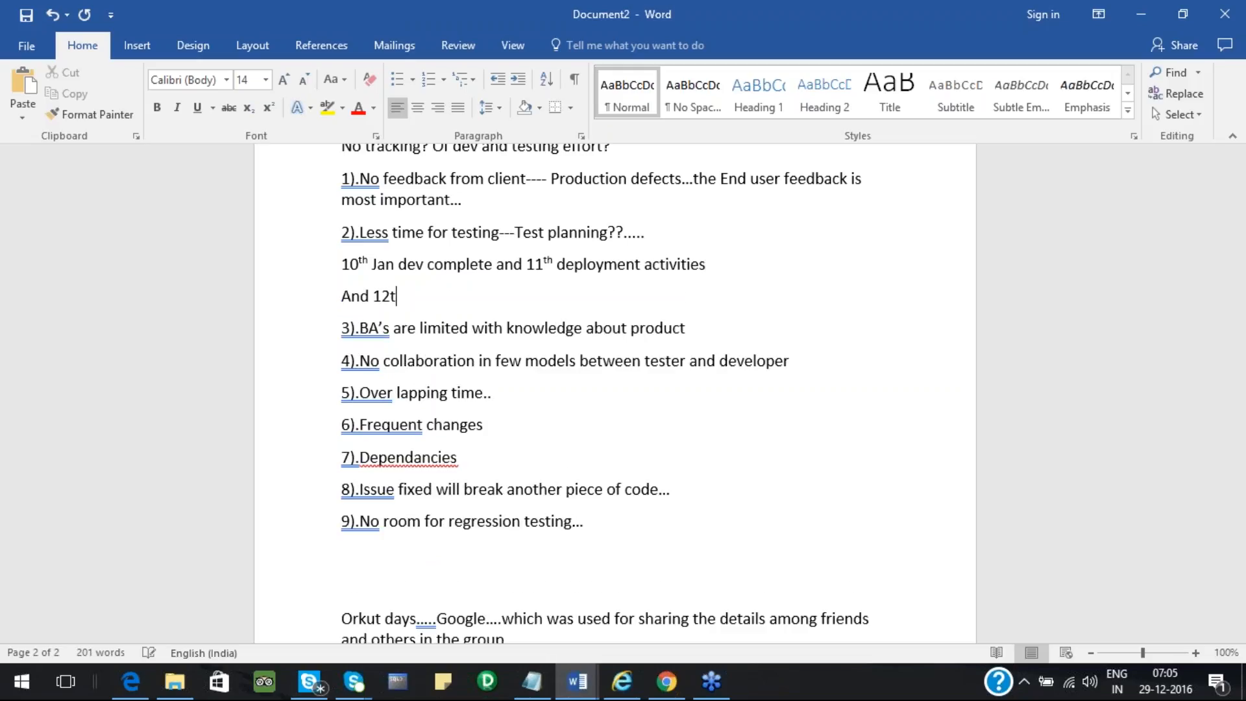
key(BackSpace)
text(testing team sh)
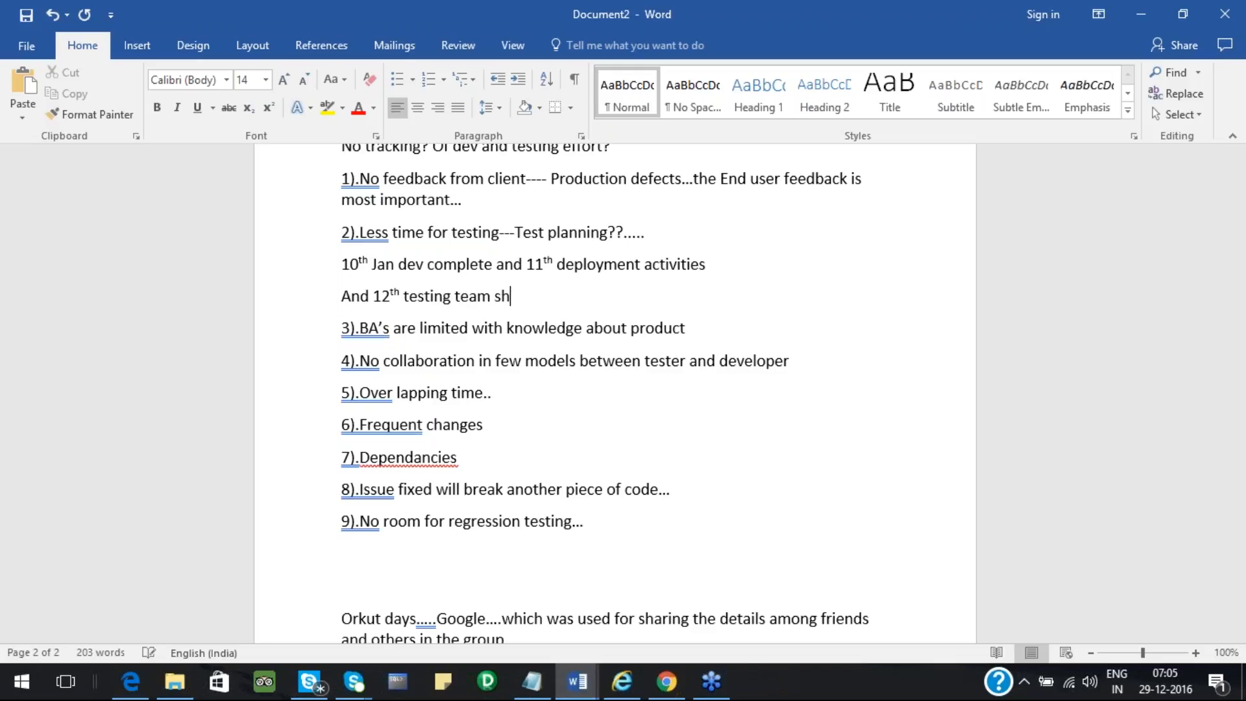
text(ould start testing)
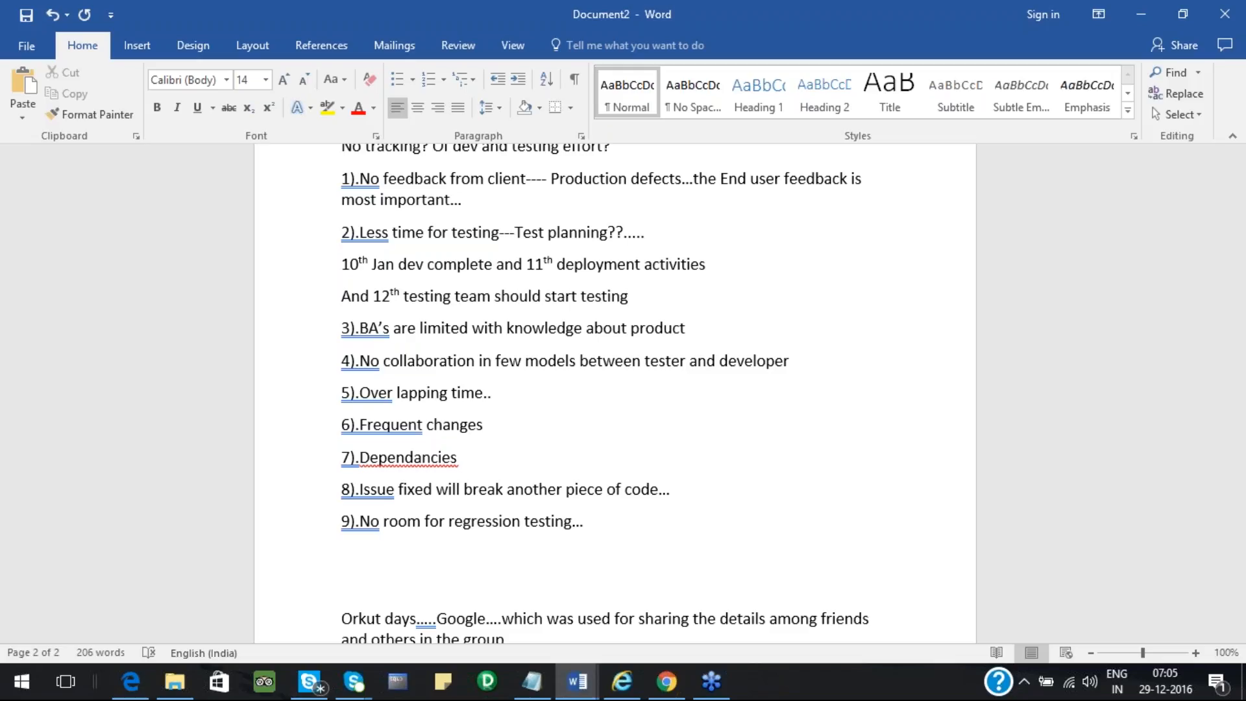
Add a line "15th" below the 12th testing start line and insert "20th testing should complete" above it.
key(Return)
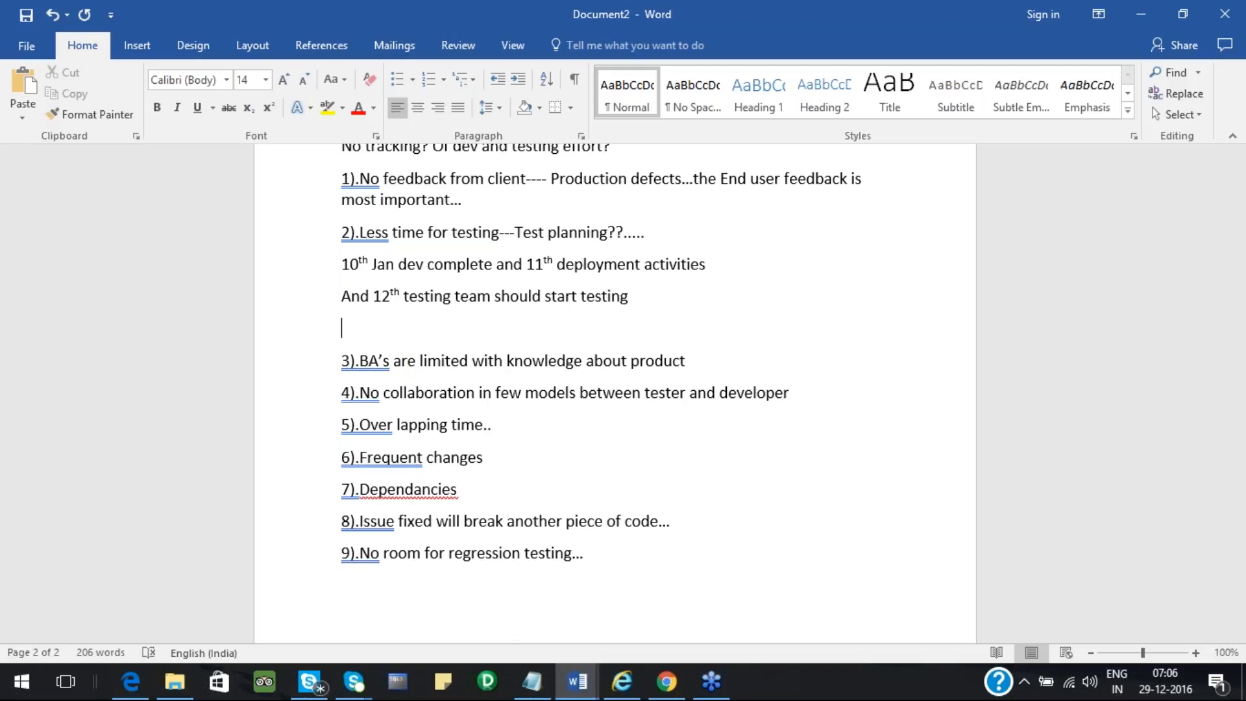
text(15th)
click(640, 300)
key(Return)
text(20t)
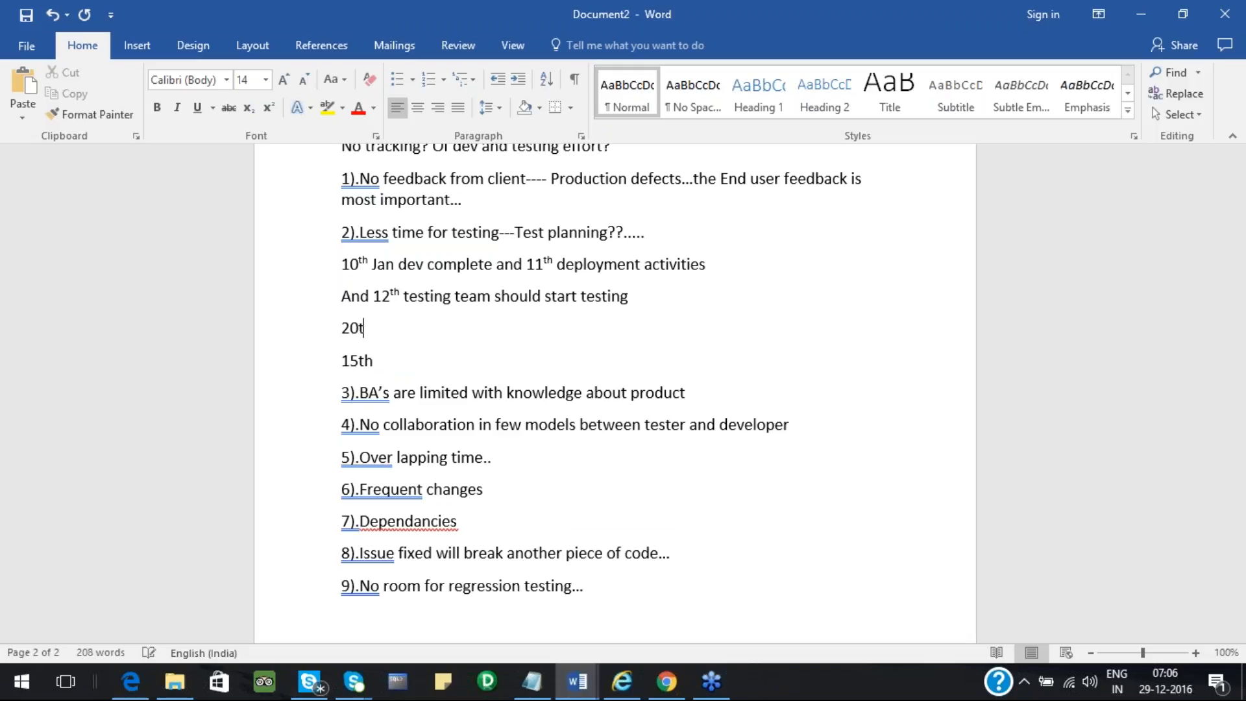
text(h testing should complete)
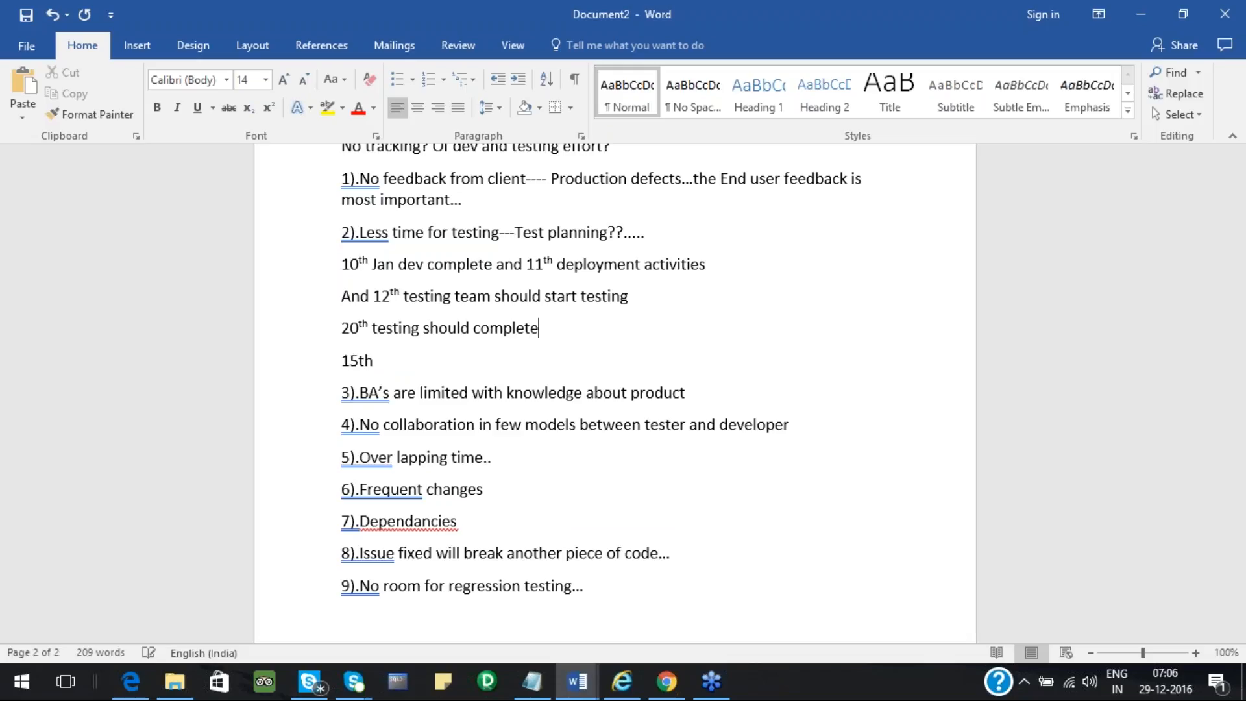
Insert a dashed separator line above the "15th" line and complete that line as "15th development completed.".
key(Return)
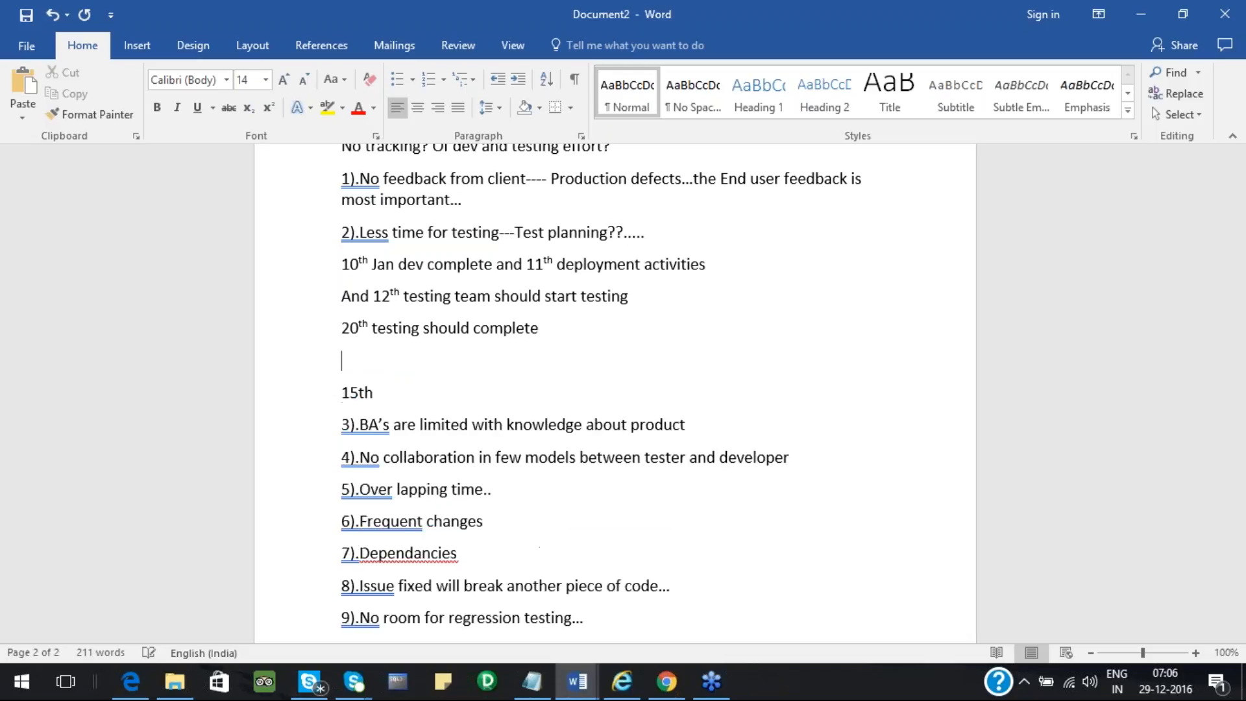
text(-------------------)
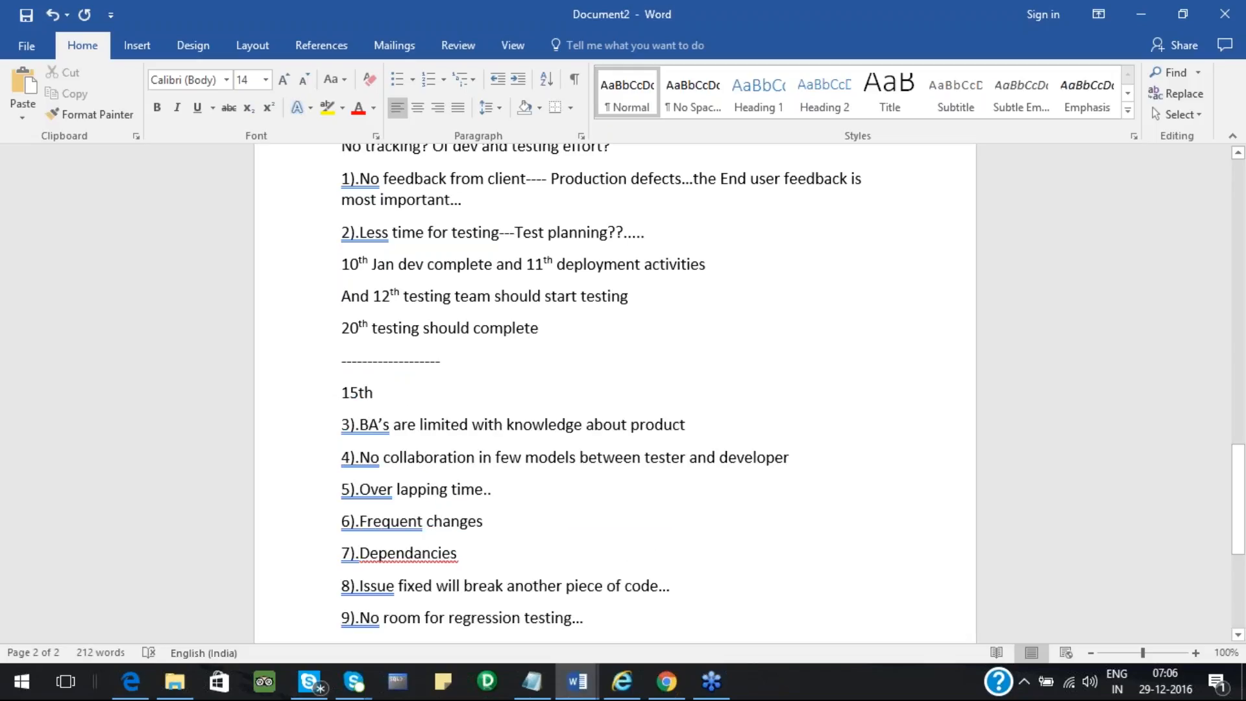
click(403, 396)
text(deploy)
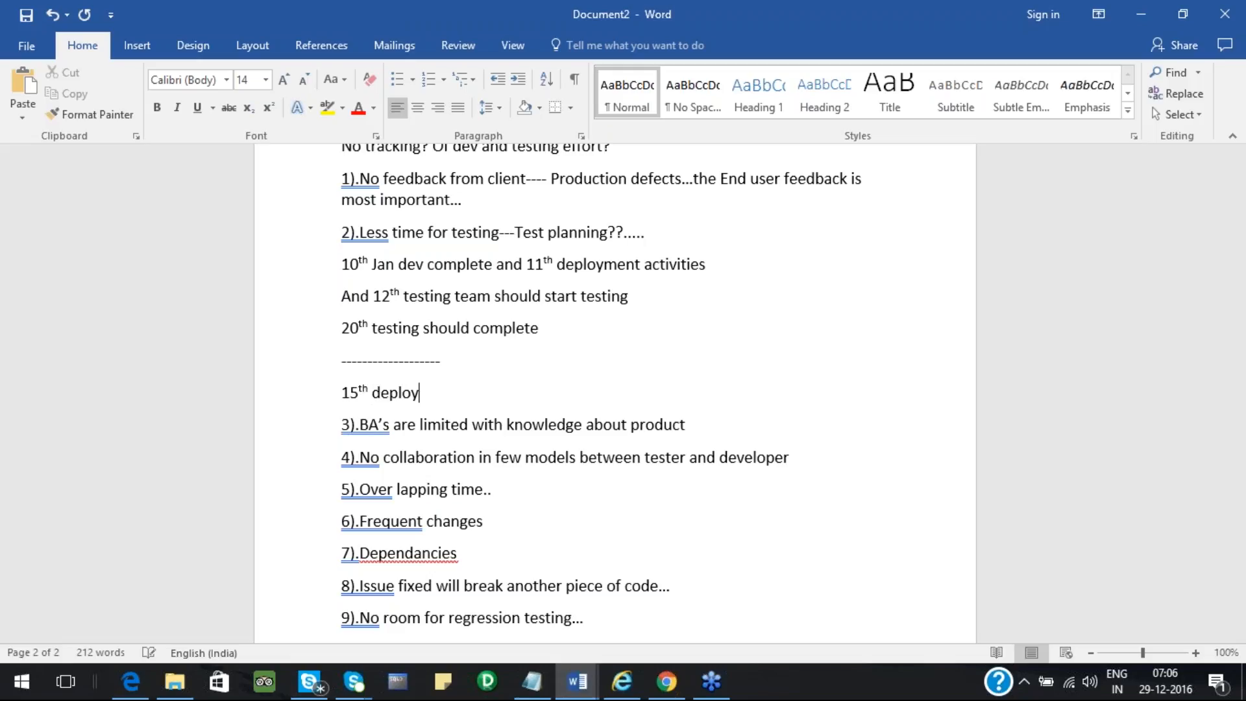
key(BackSpace)
key(BackSpace)
key(BackSpace)
key(BackSpace)
text(velopment compe)
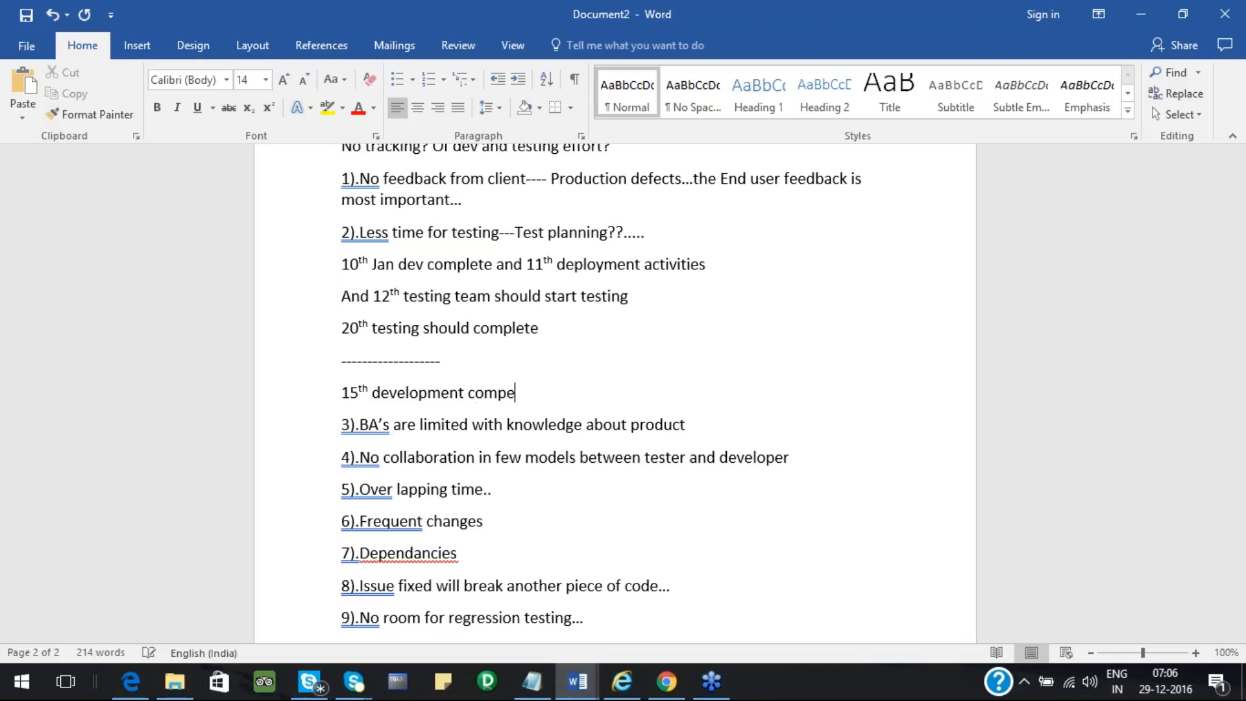
key(BackSpace)
text(leted.)
Add the lines "16th deployment happened" and "4 days for testing..." below the development completed line.
key(Return)
text(16th )
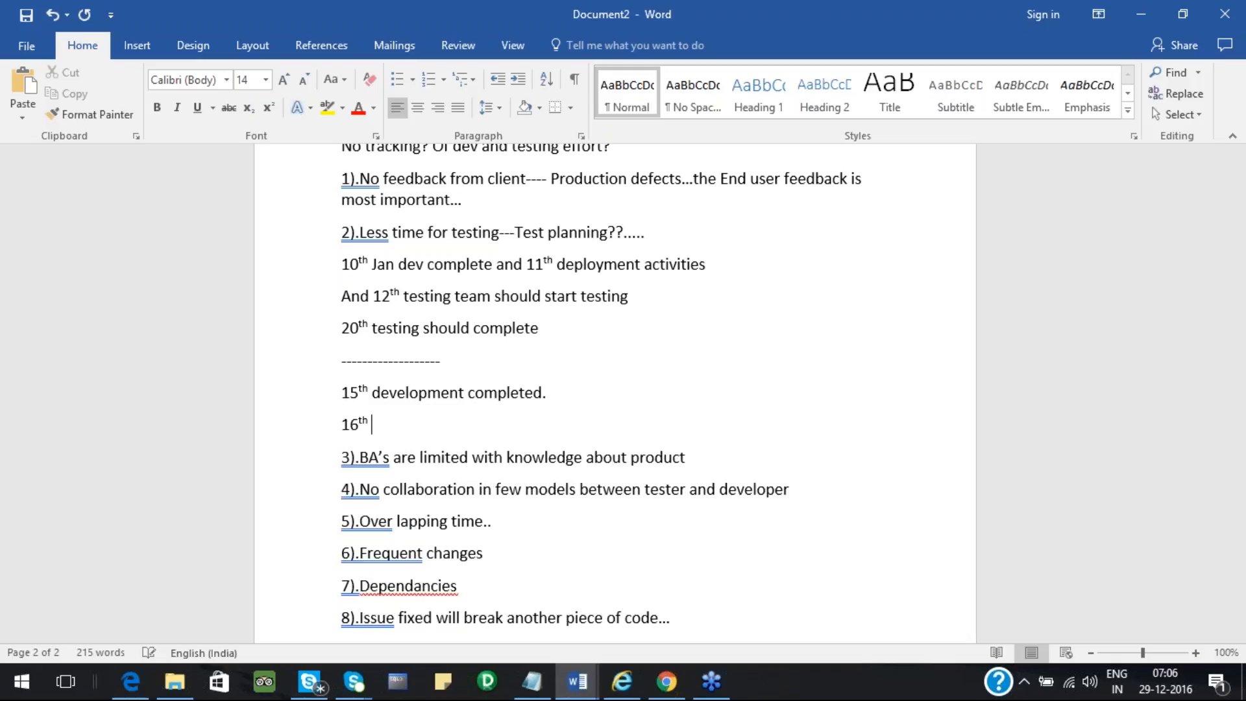
text(deploymen)
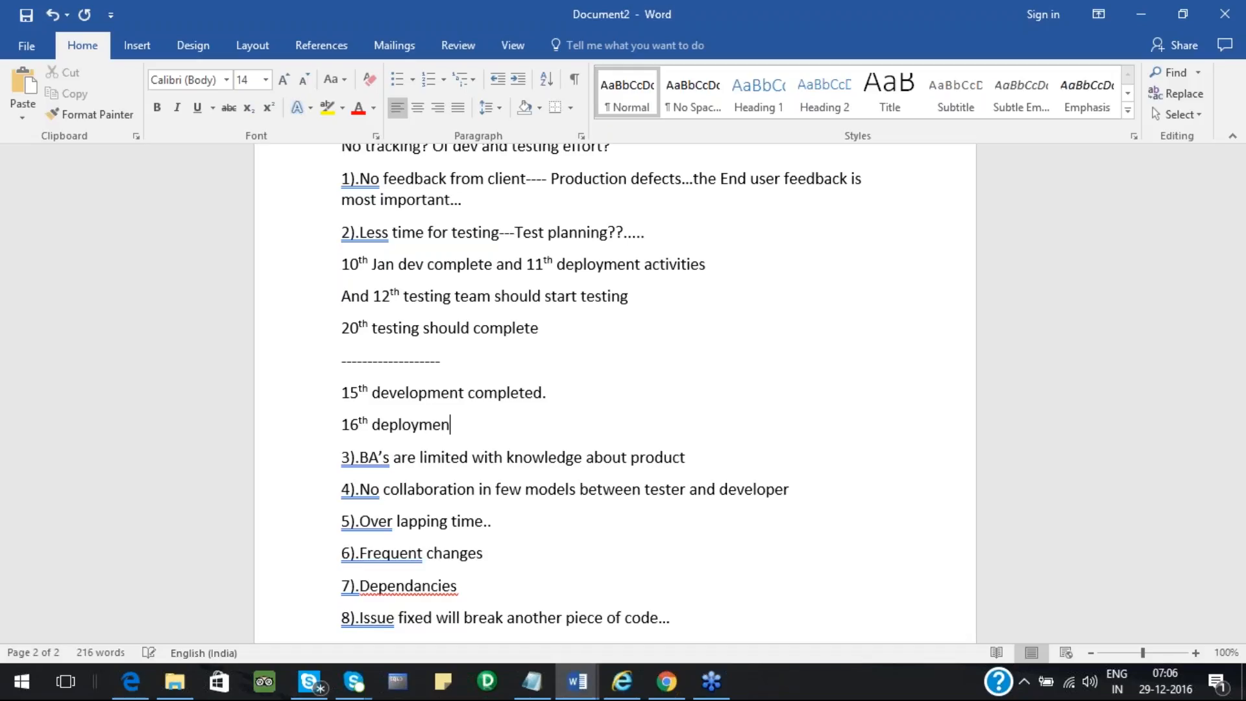
text(t happened)
key(Return)
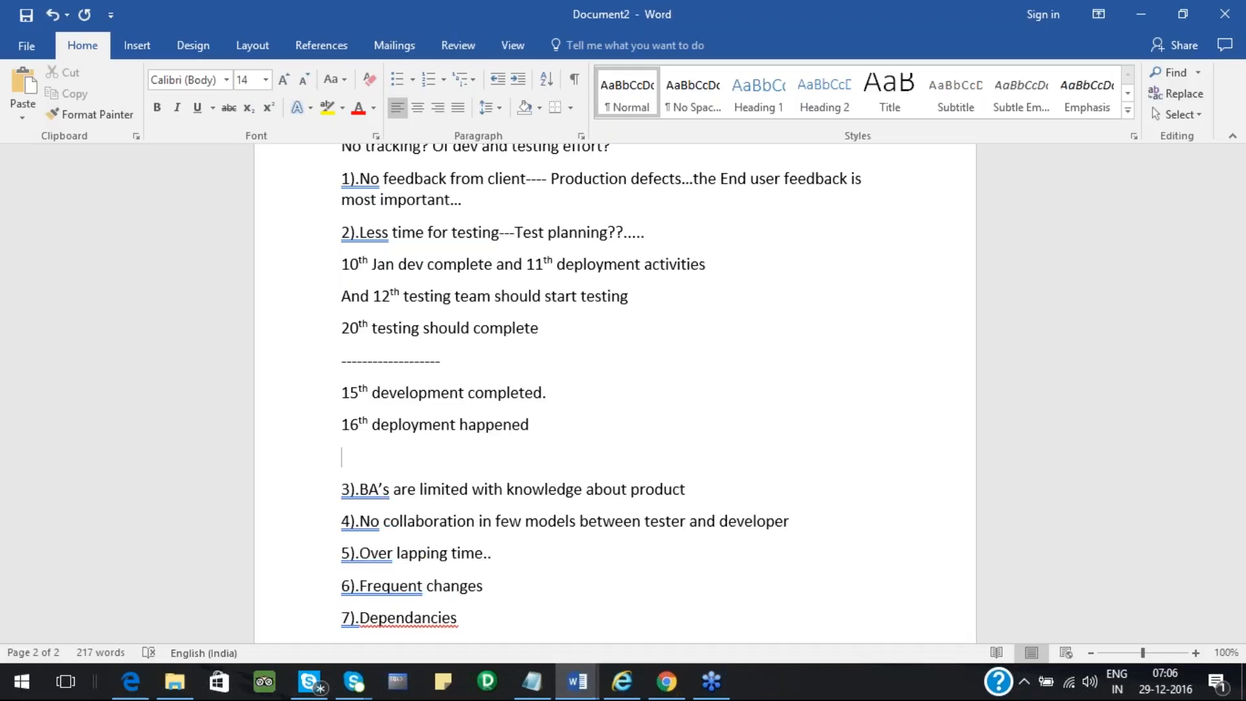
text(4 days for testing...)
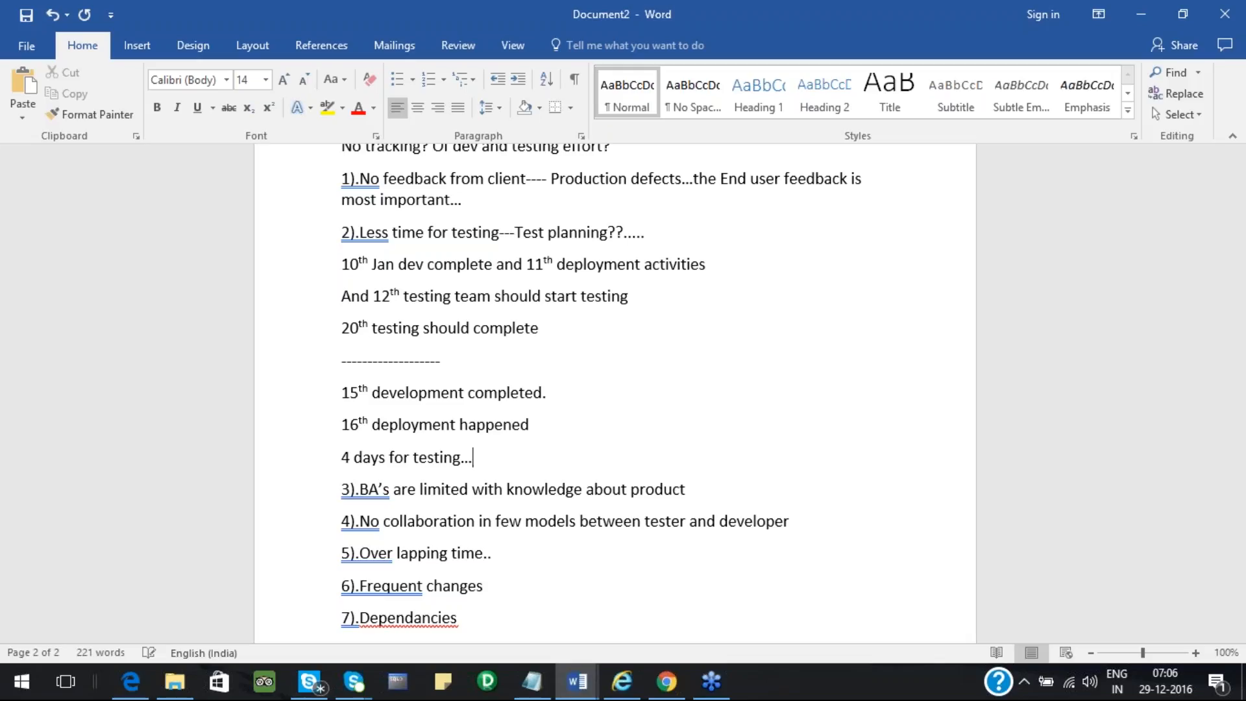
Append "--- 9 days of testing" to the "20th testing should complete" line and insert a horizontal rule below "4 days for testing...".
click(565, 329)
text(--- 9 days of testing)
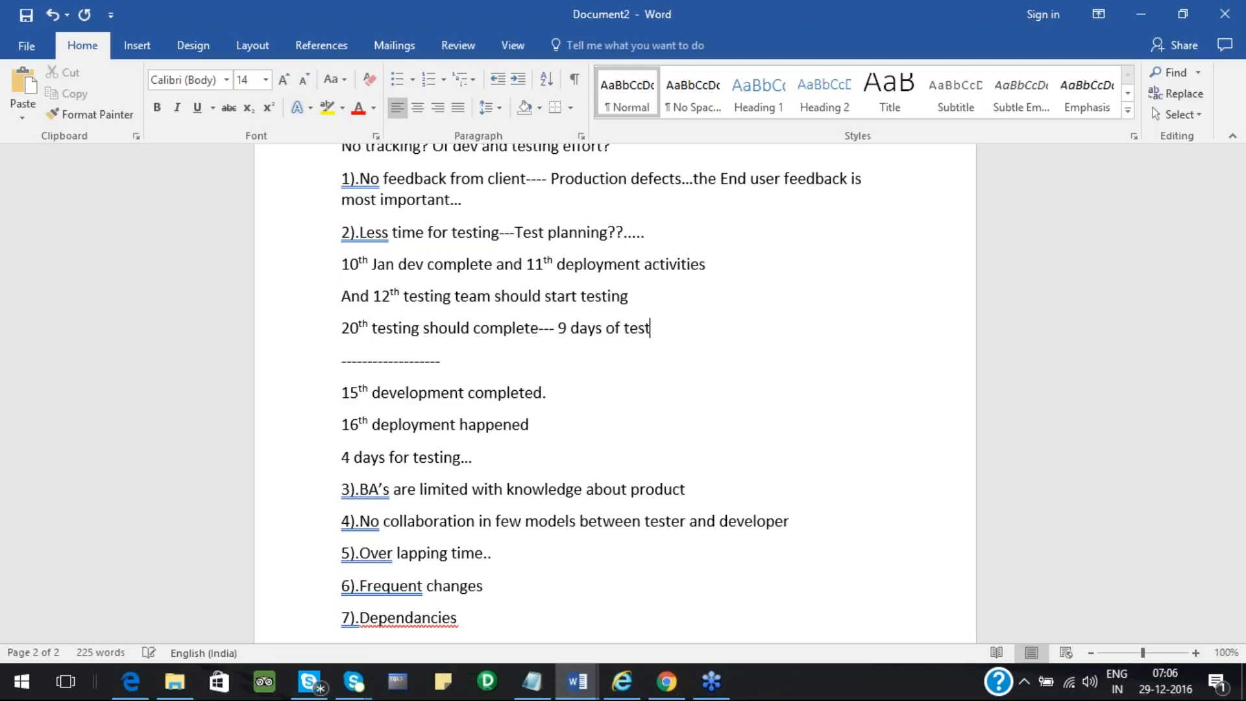
click(490, 458)
key(Return)
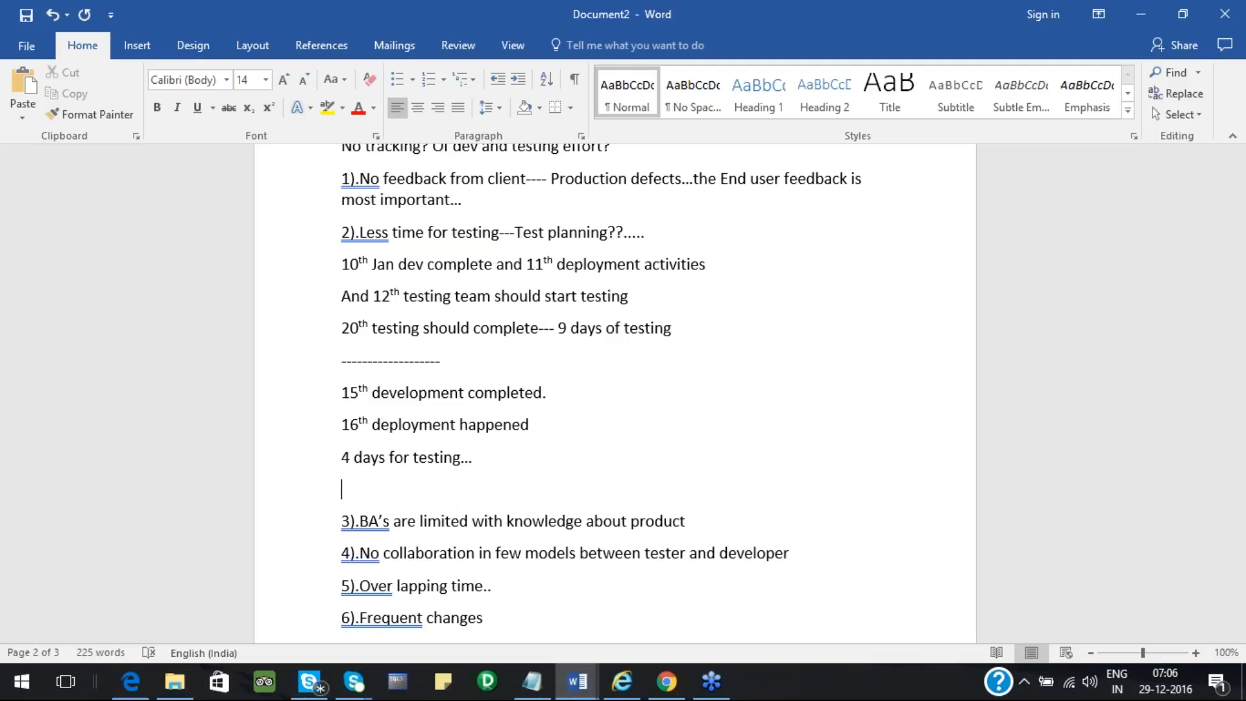
text(-----------------)
key(Return)
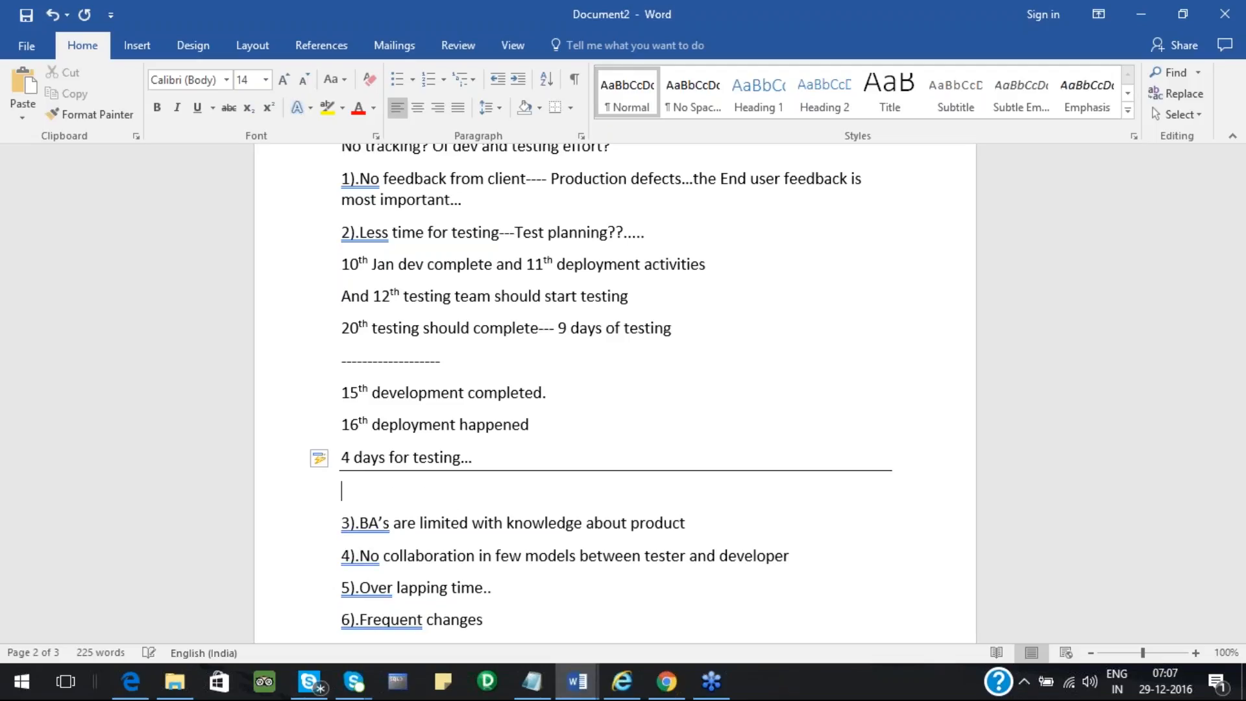
Add the line "Risk based testing..." below the horizontal rule, with a long dashed separator line under it.
text(Risk based )
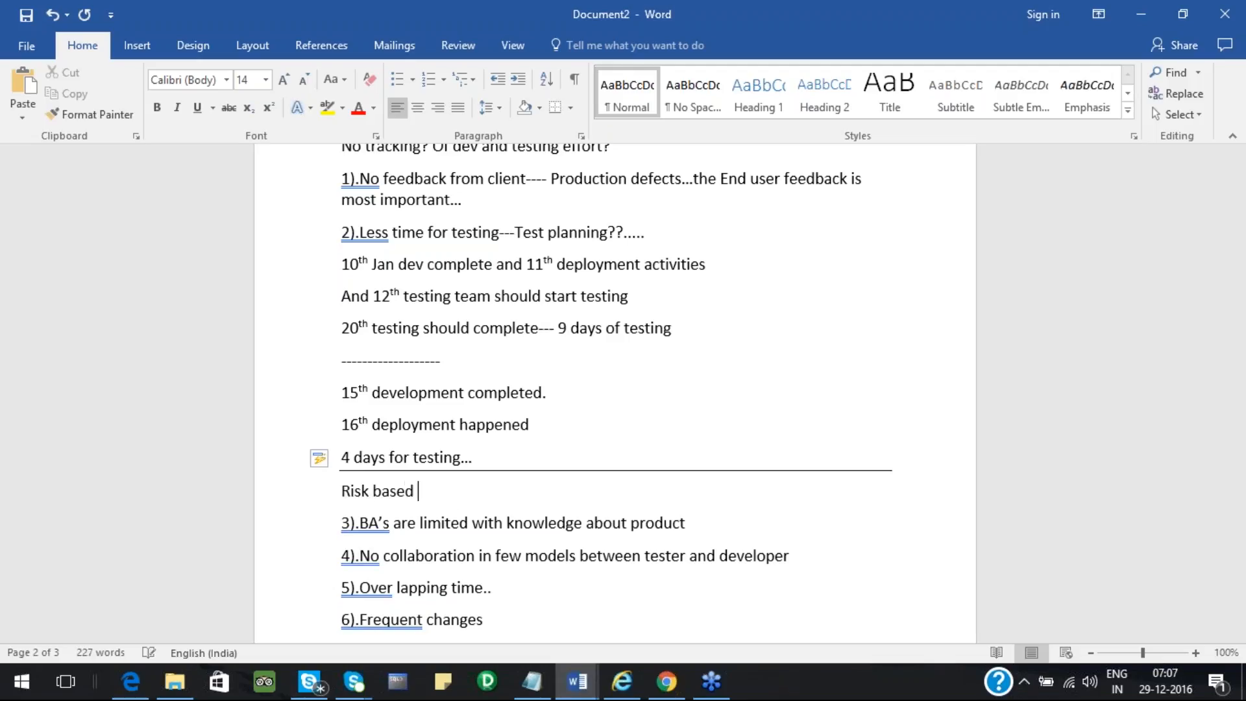
text(testing...)
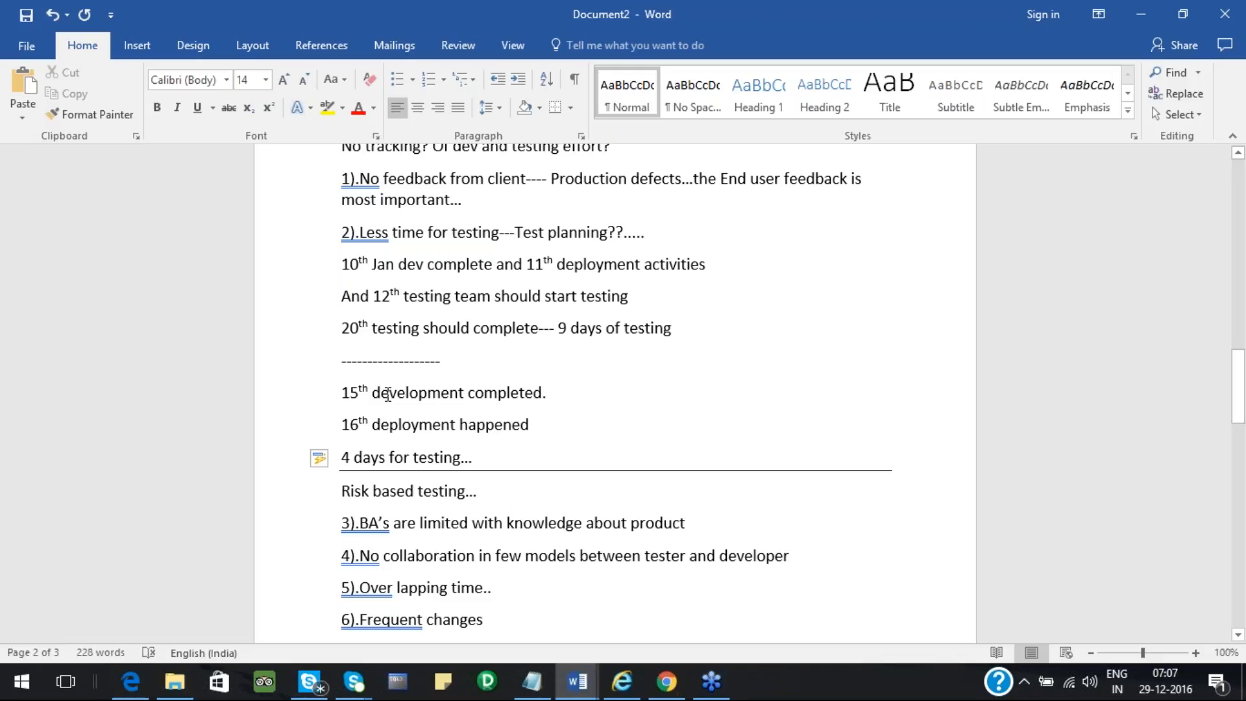
key(Return)
text(----------)
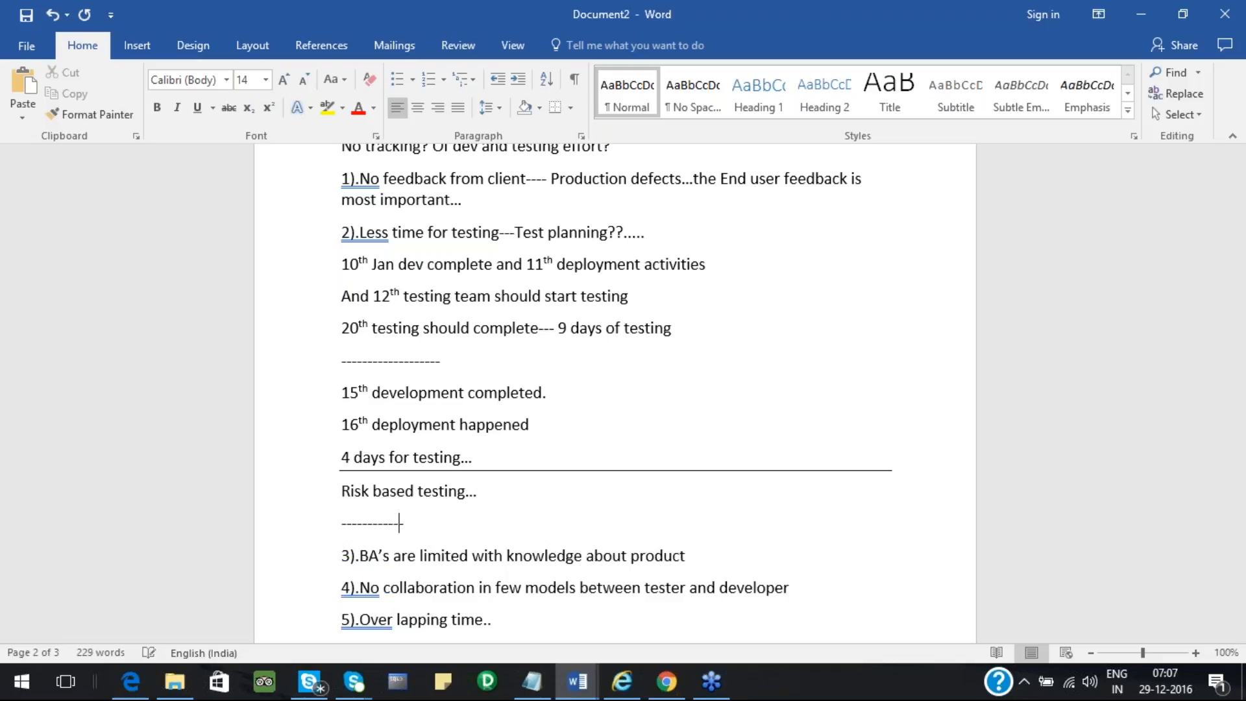
text(----------------------------------)
click(505, 497)
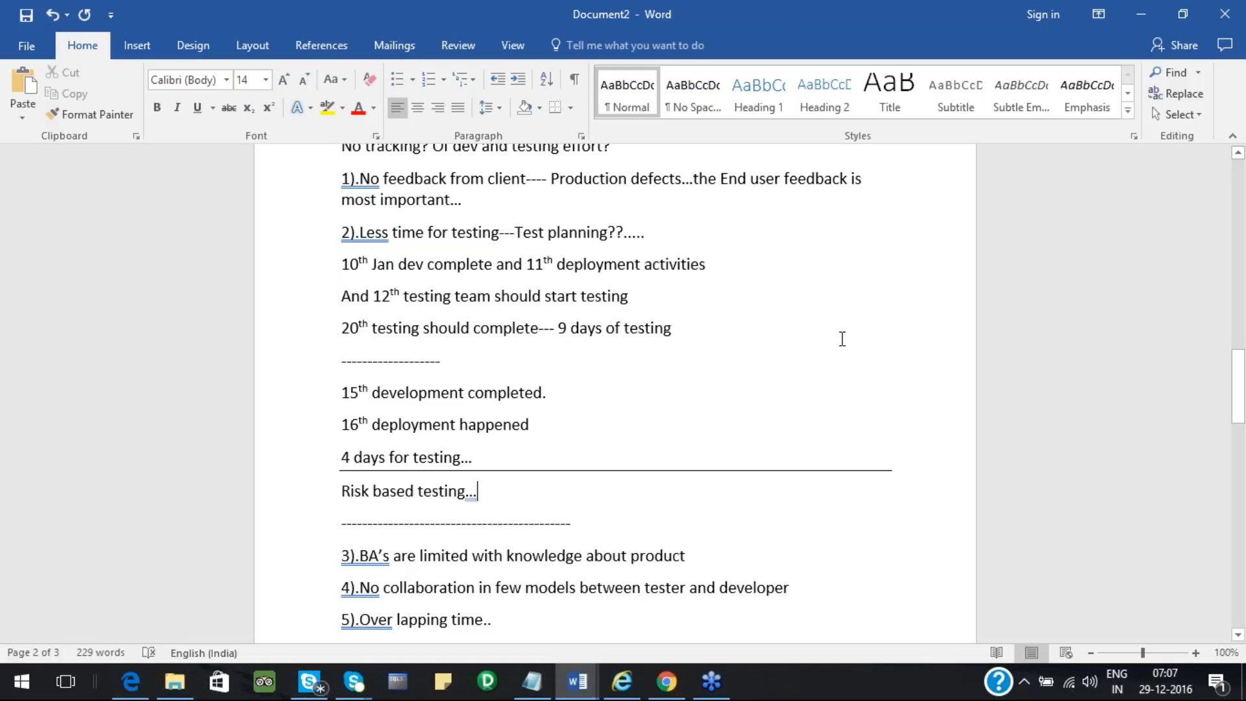
click(983, 233)
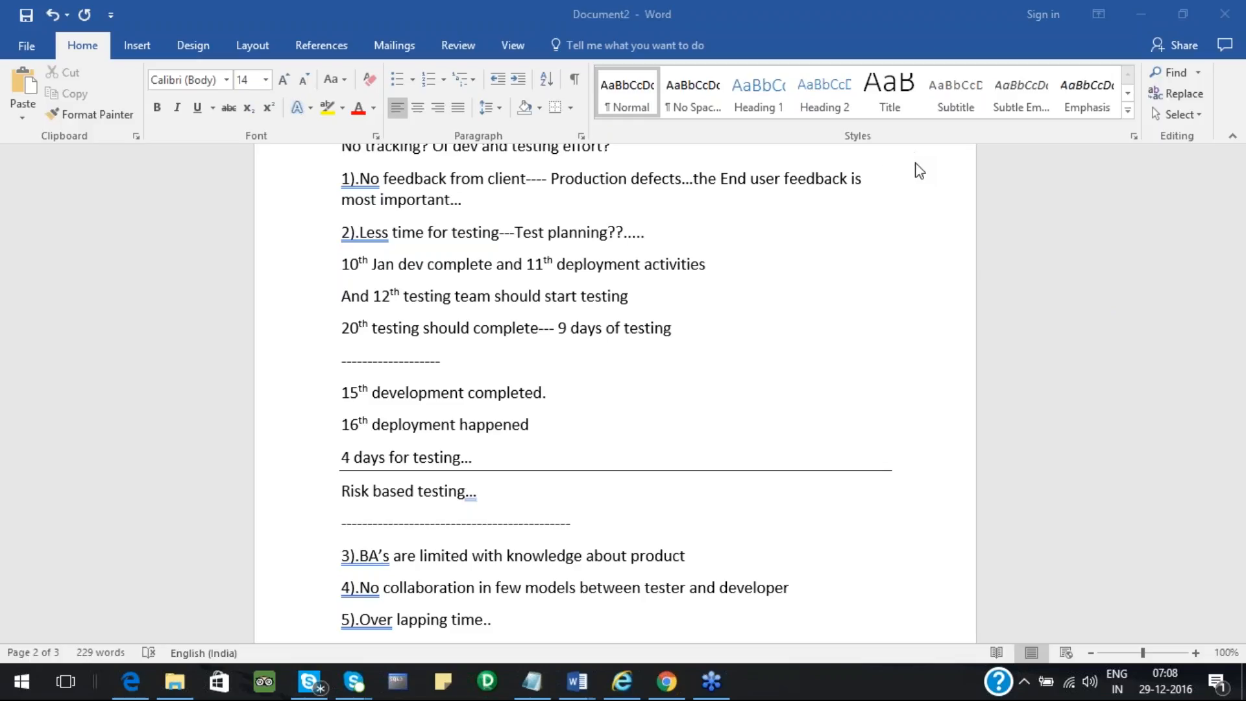
Add "1 browser and 1 mobile browser testing will ensure the product is ok to release with some raiders..." below "Risk based testing...".
click(497, 506)
key(Return)
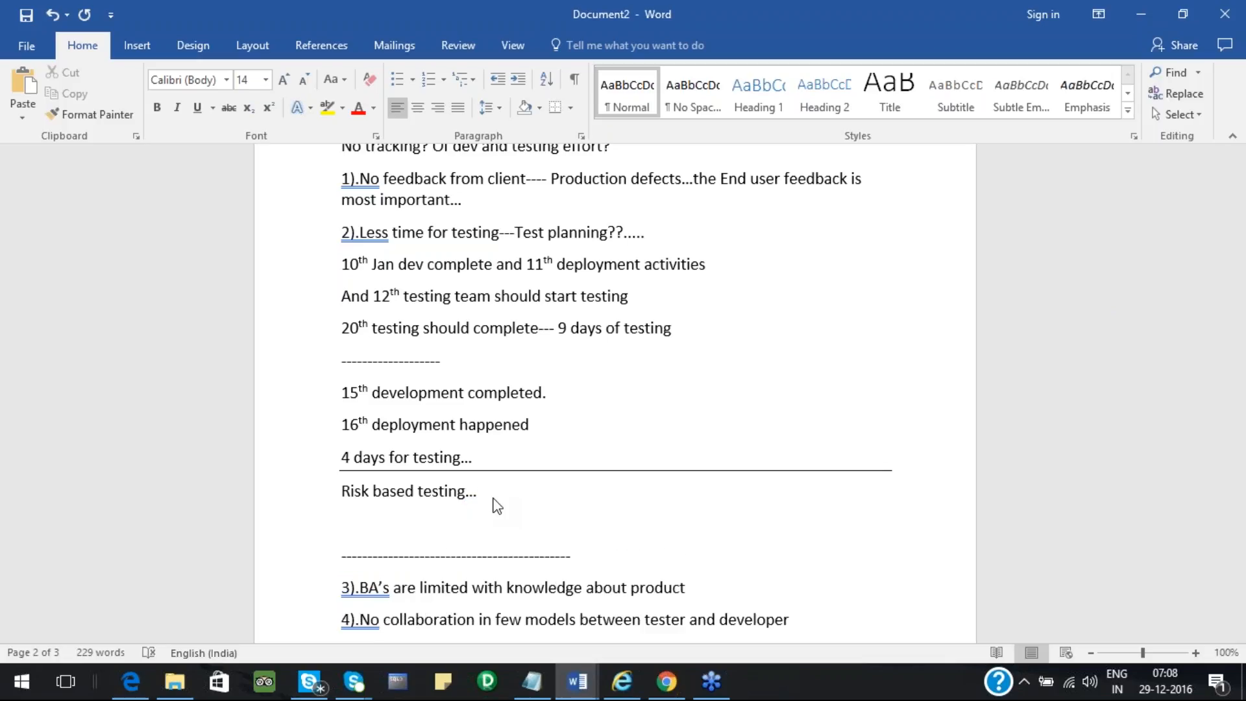
text(1 browser and 1)
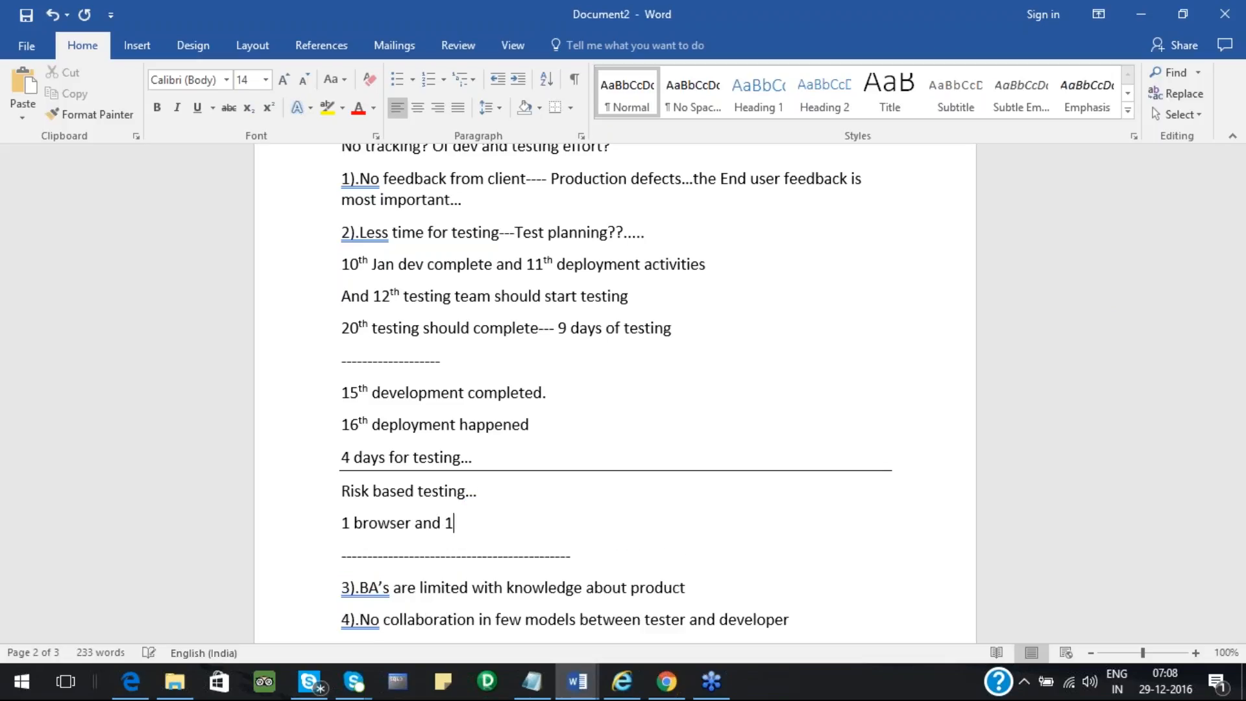
text( mobile browser tes)
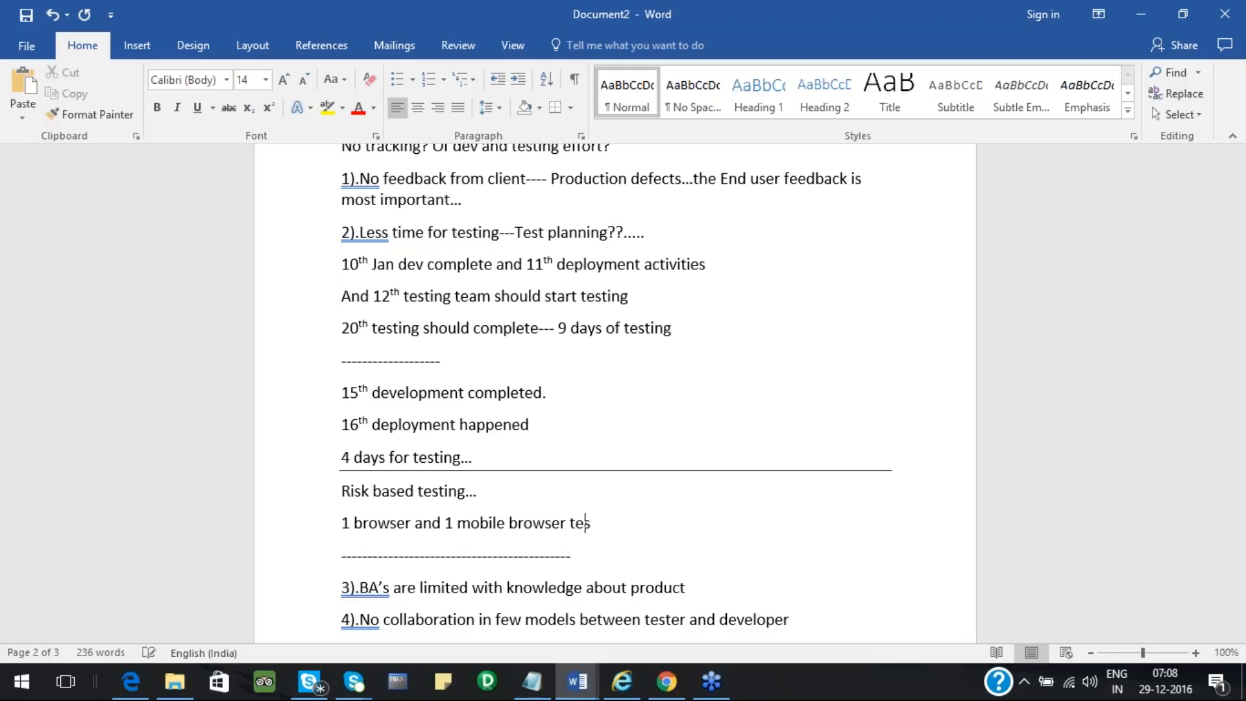
text(ting will ensure the p)
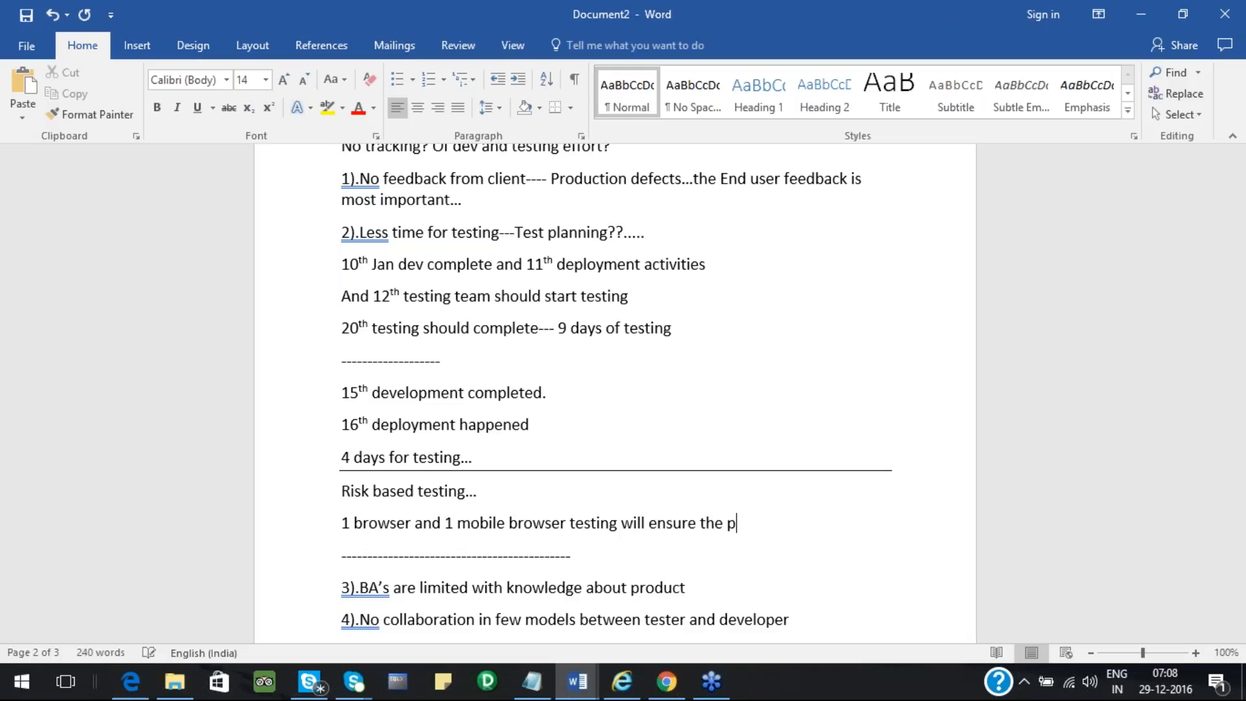
text(roduct is ok to re)
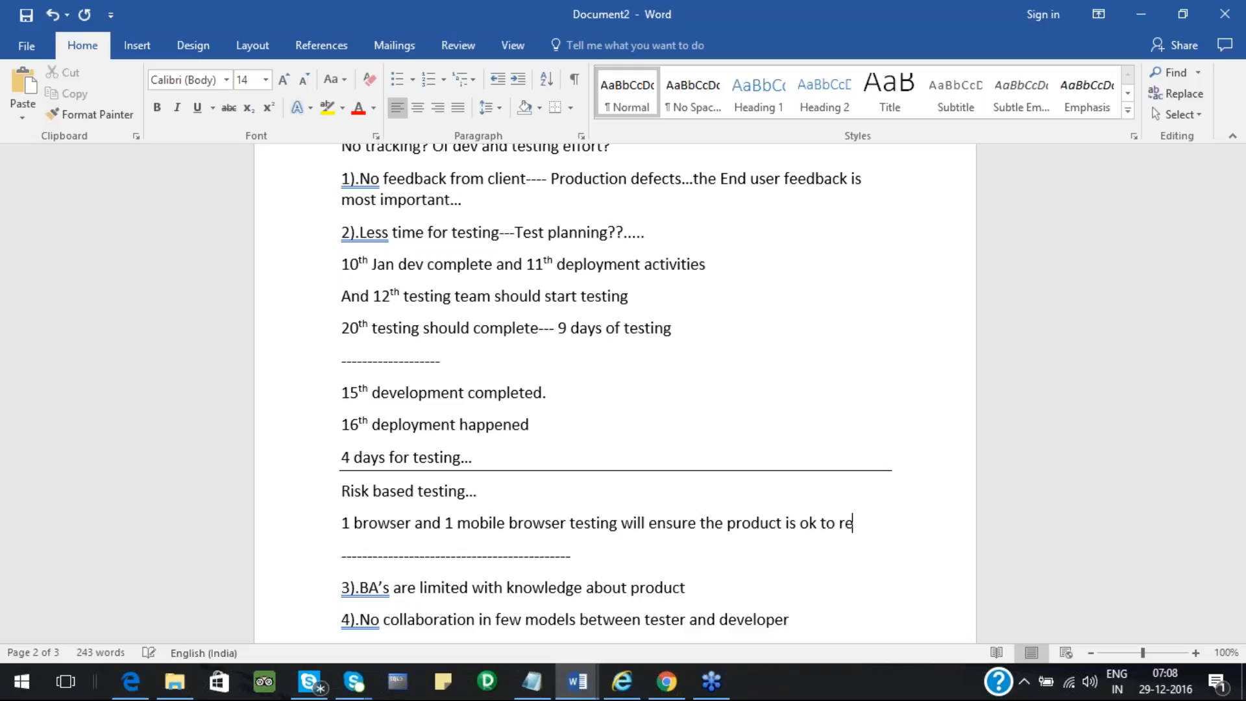
text(lease with so)
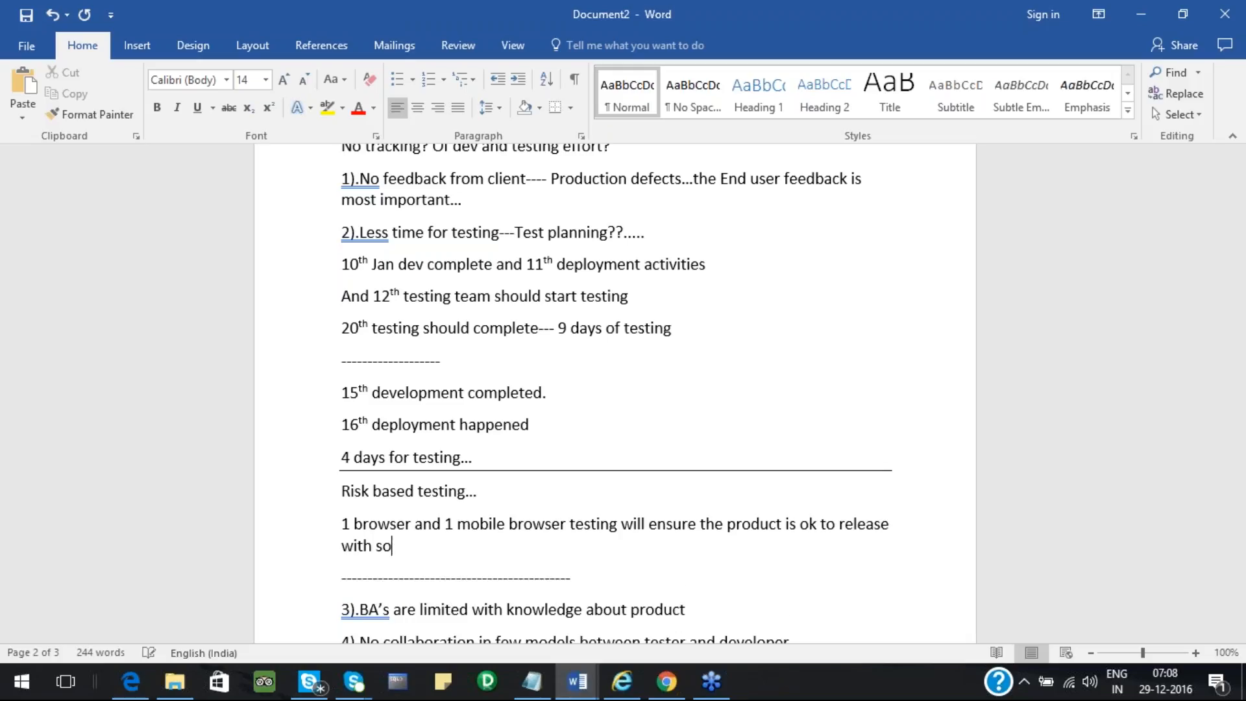
text(me raiders...)
click(987, 236)
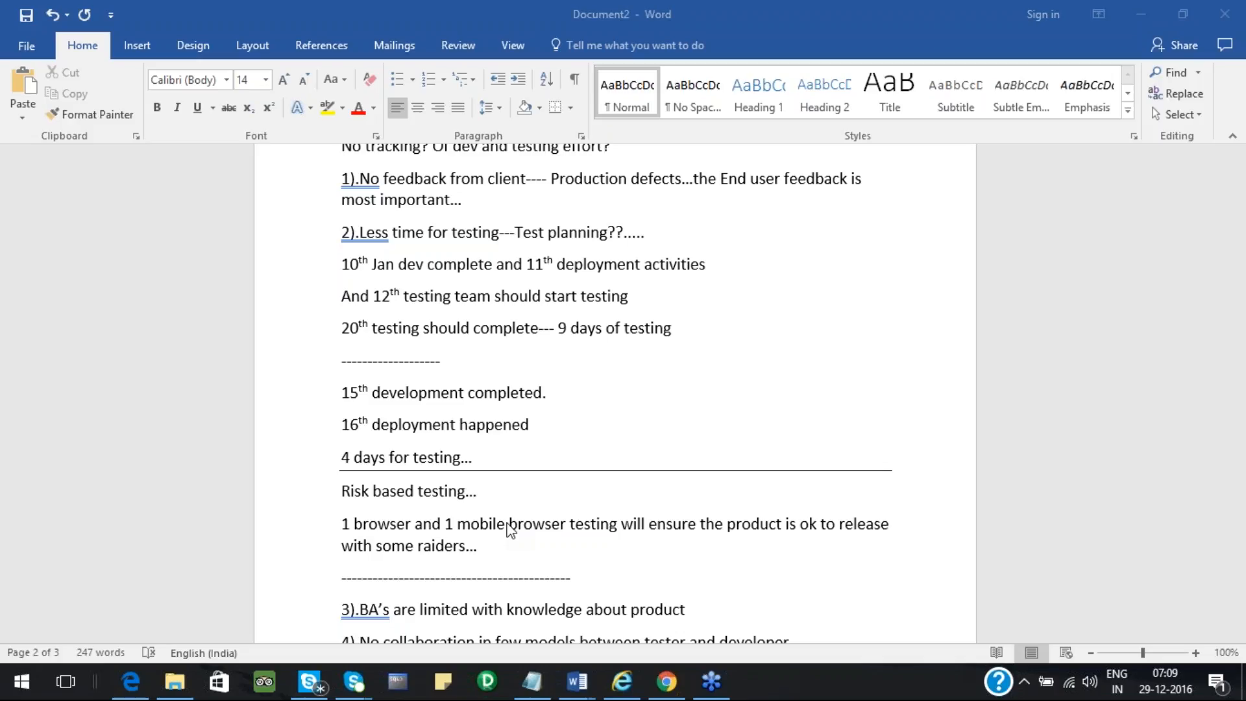
Add the lines "Align the deployment team" and "Development team ----other browsers code as well.." below the browser testing sentence.
click(505, 553)
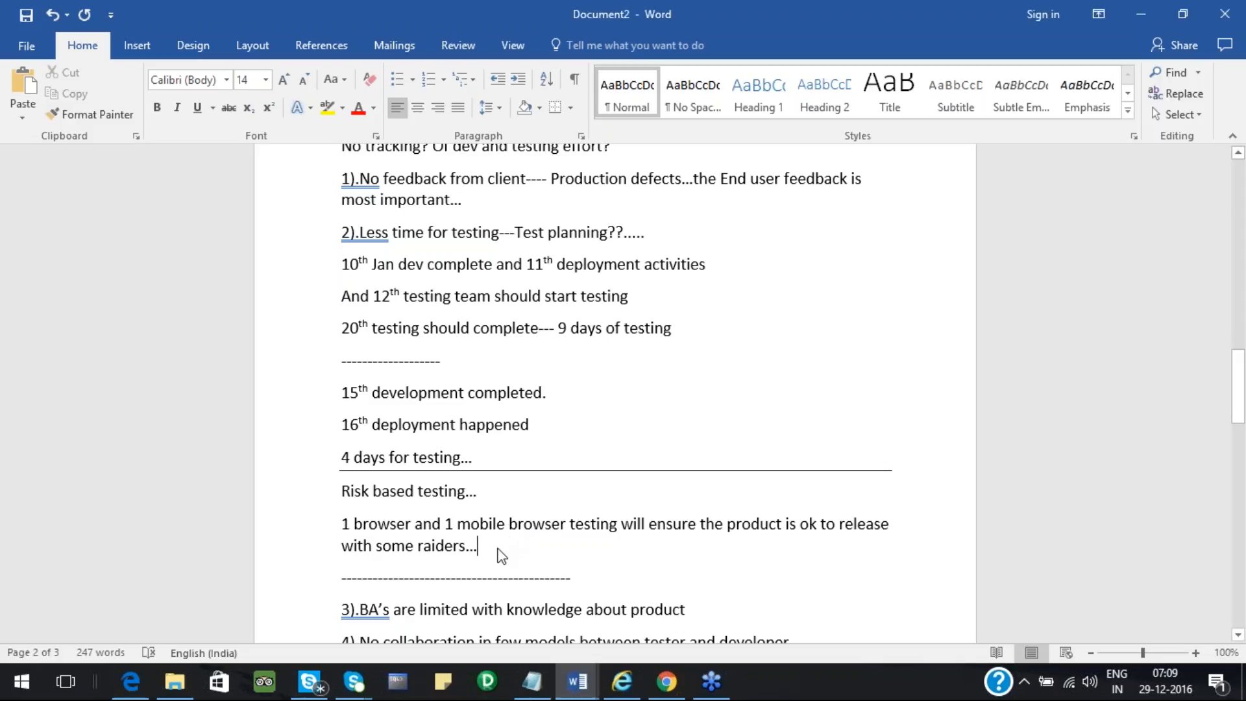
key(Return)
text(Align t)
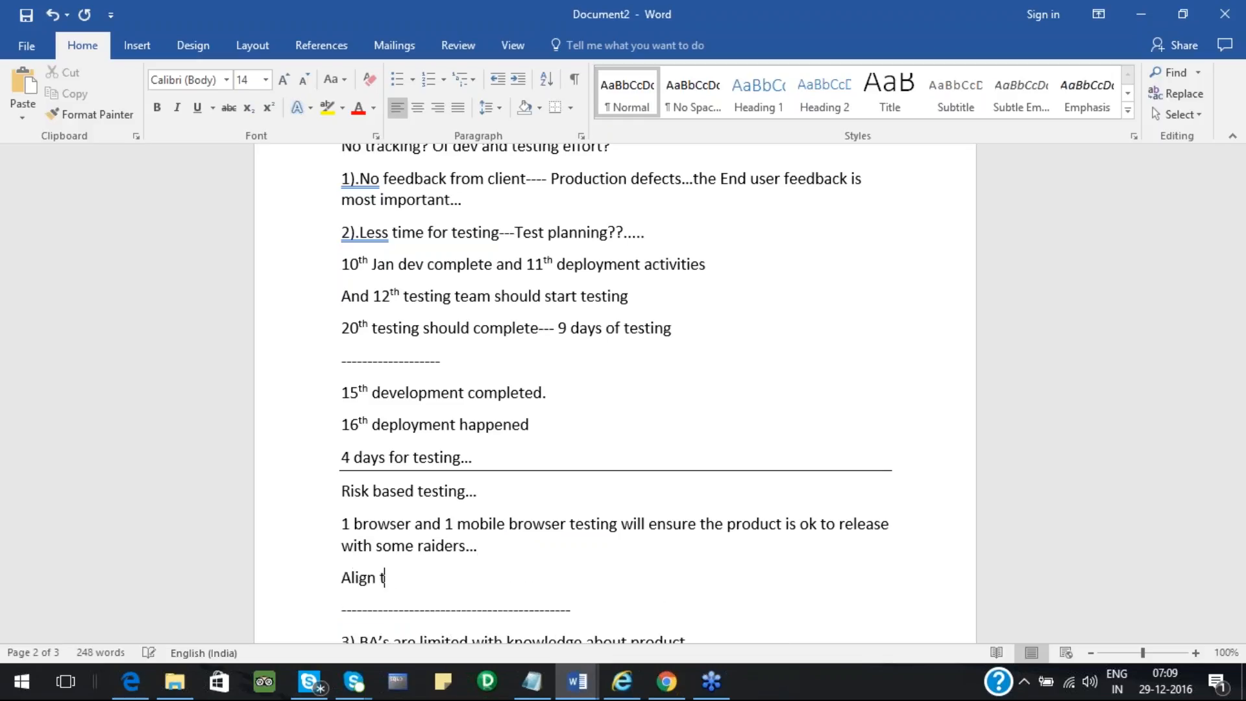
text(he deployme)
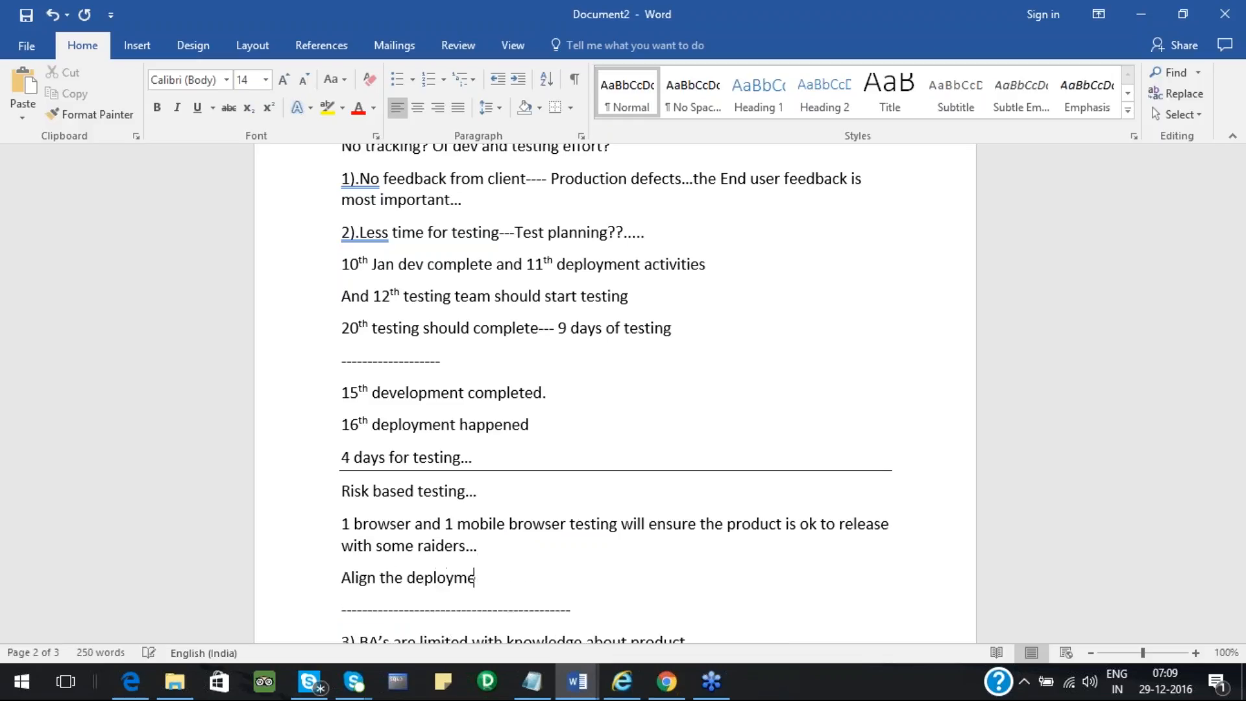
text(nt team)
key(Return)
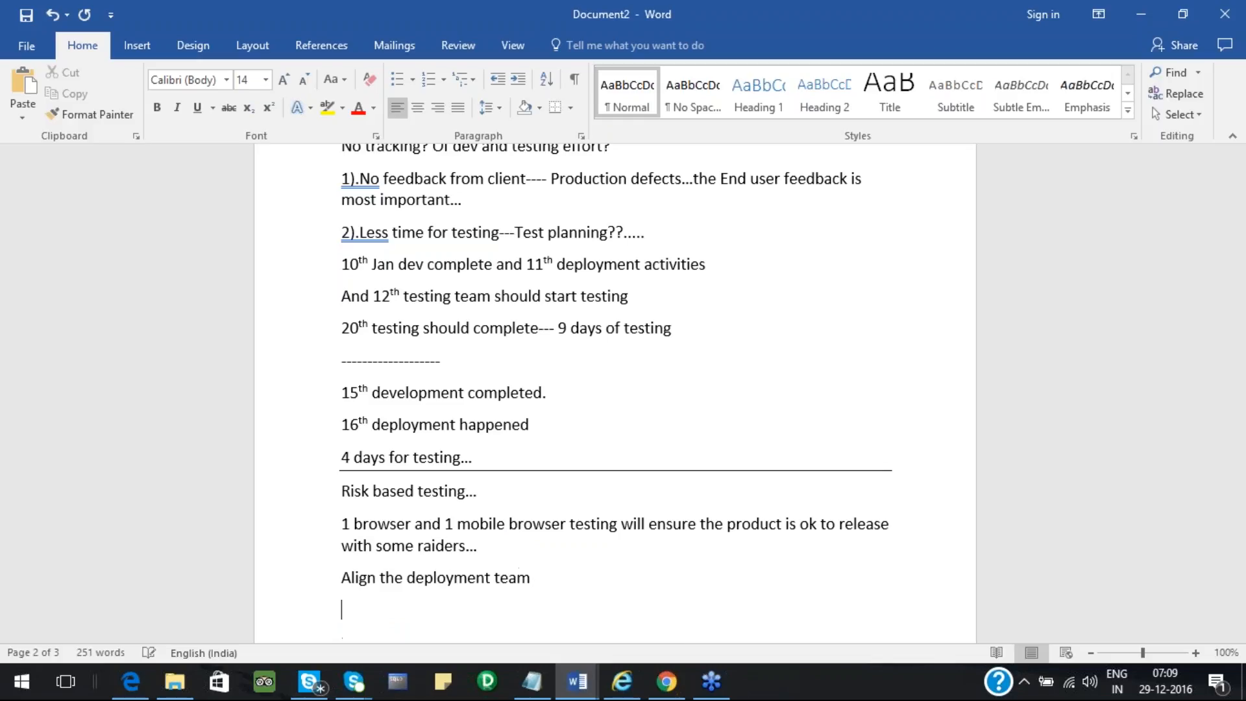
text(development t)
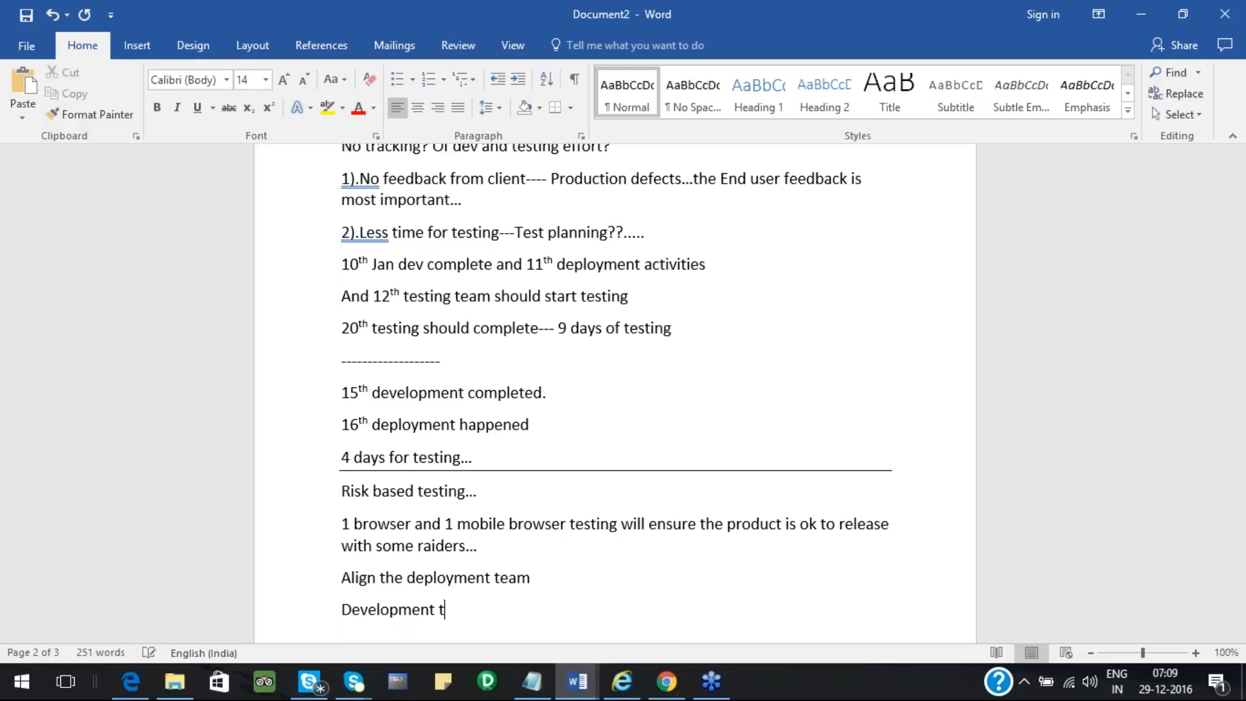
text(eam ----other browsers )
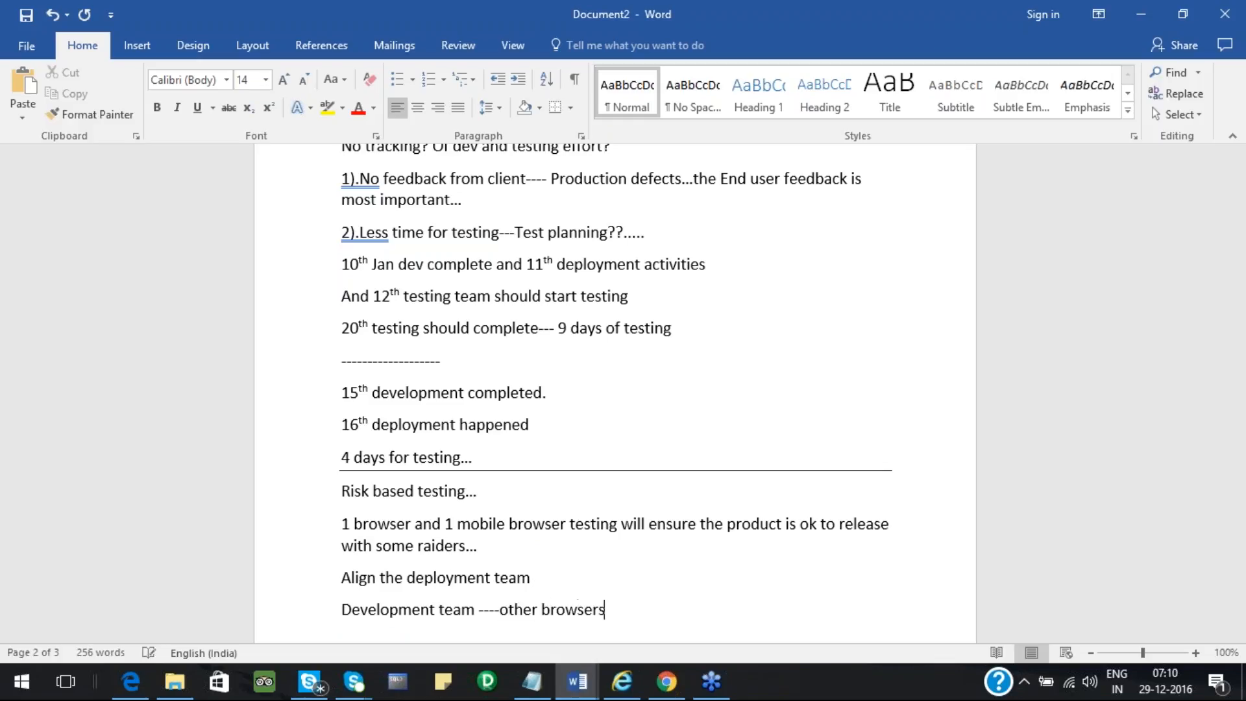
text(code as well..)
Append "--- components to be installed and to be excluded..." to the "Align the deployment team" line.
click(543, 582)
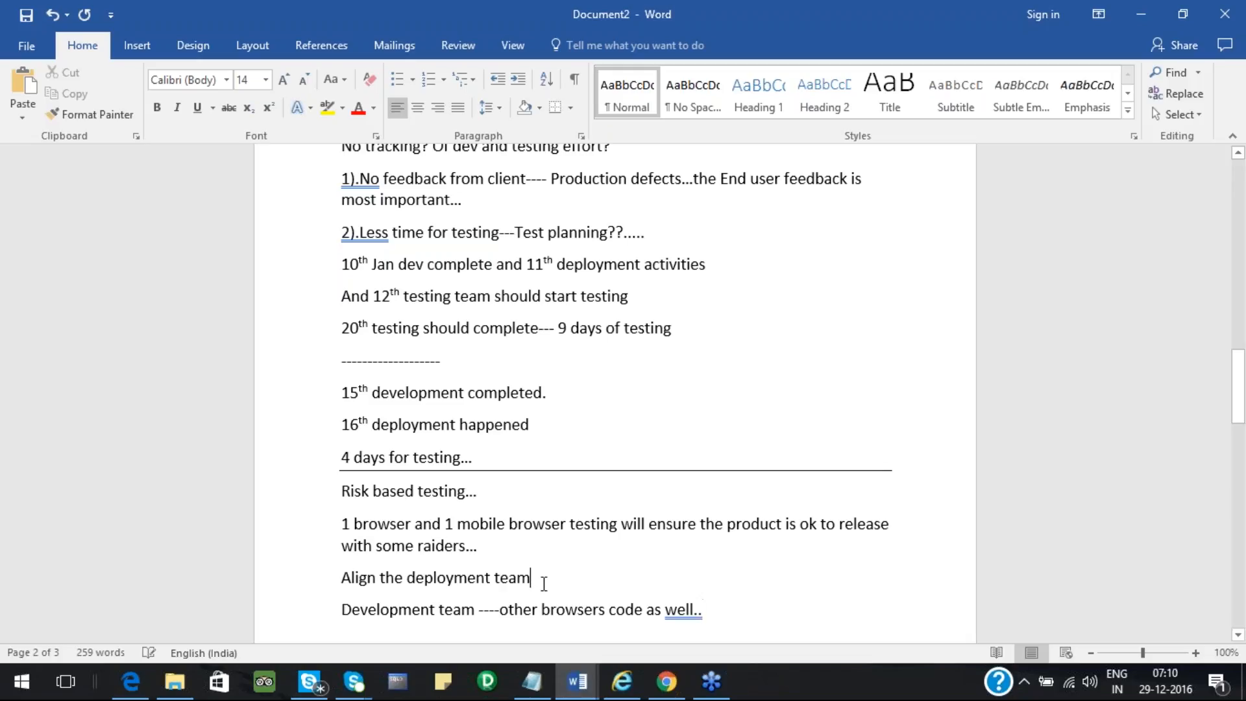
text(--)
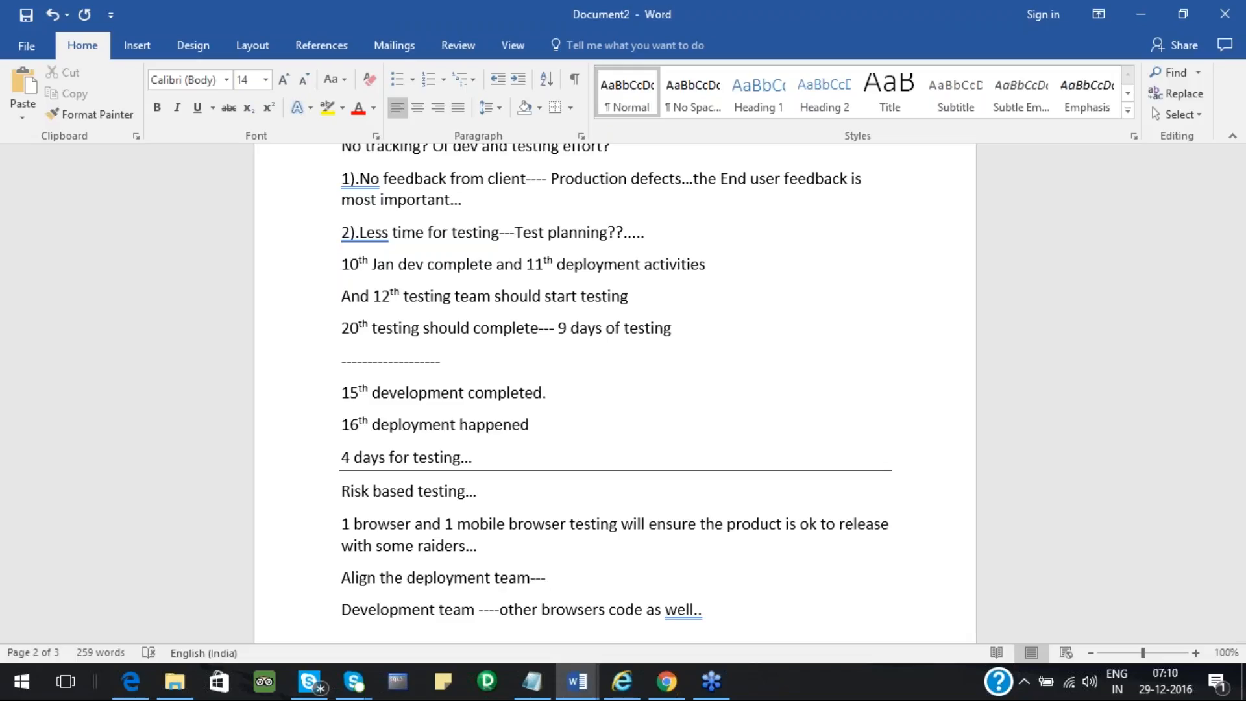
text(- components to )
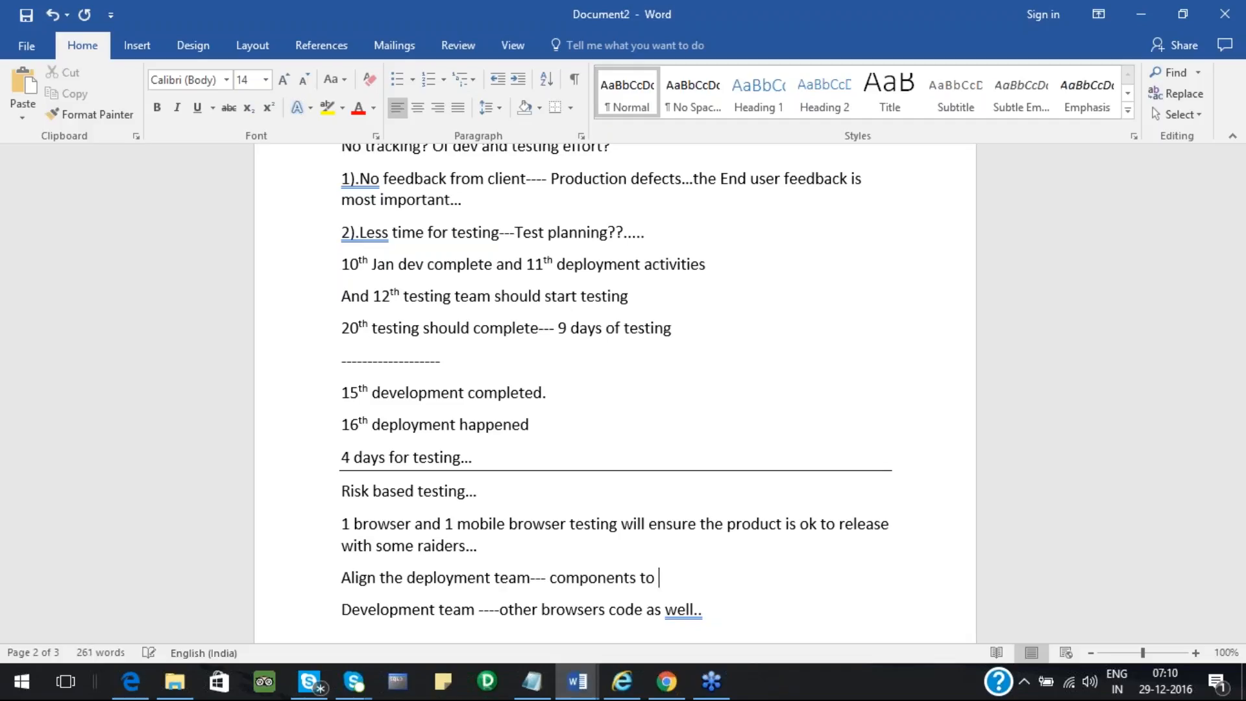
text(be installed a)
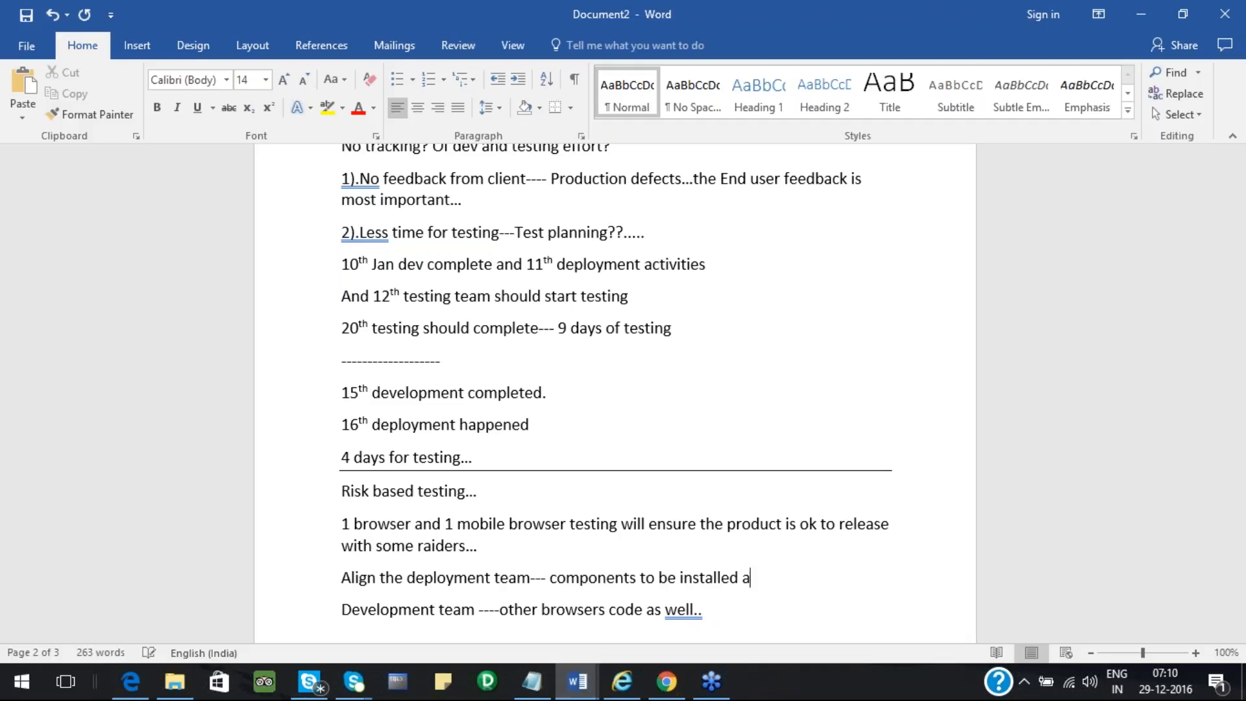
text(nd to be exclud)
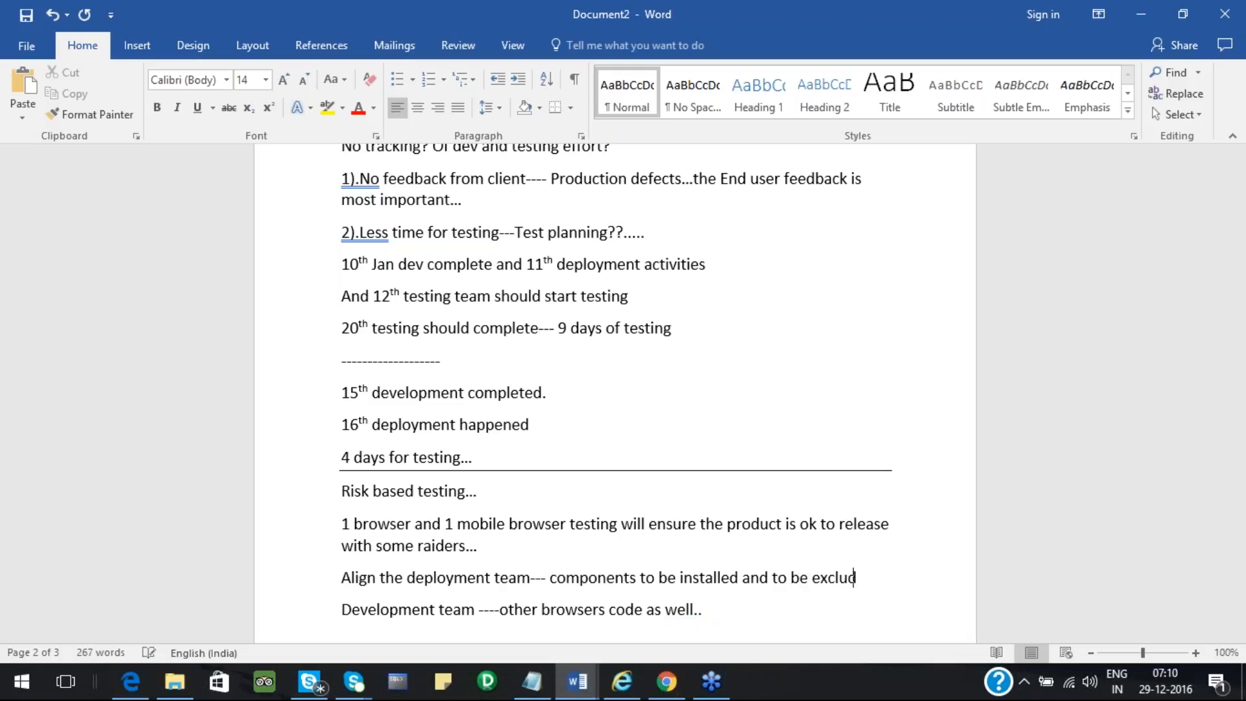
text(ed...)
Look through the remaining drawback points 3 to 9, down to the end of the Orkut paragraph.
key(Down)
key(Down)
key(Down)
key(Down)
key(Down)
key(Down)
key(Down)
key(Down)
key(Down)
key(Down)
key(Down)
key(Down)
key(Down)
key(Down)
key(Down)
key(Down)
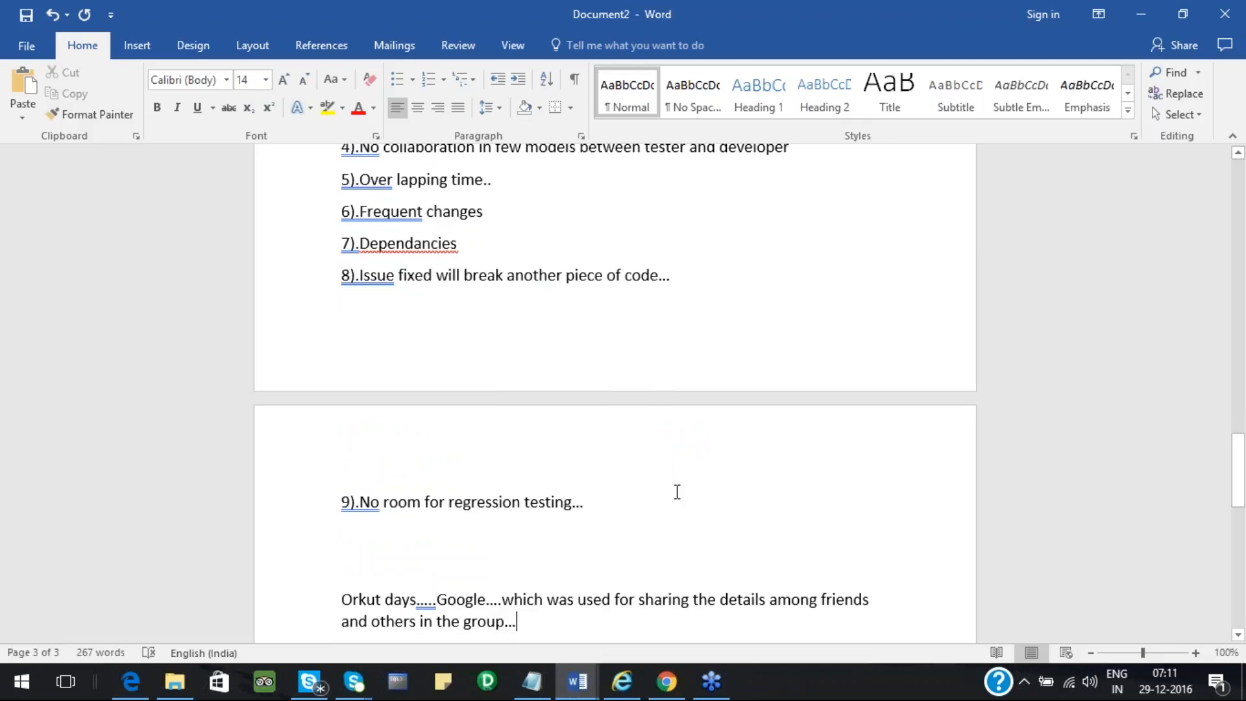
Add the heading line "Agile Methodology--------------" below the Facebook line, followed by a new empty line.
key(Down)
key(Down)
key(Down)
key(Down)
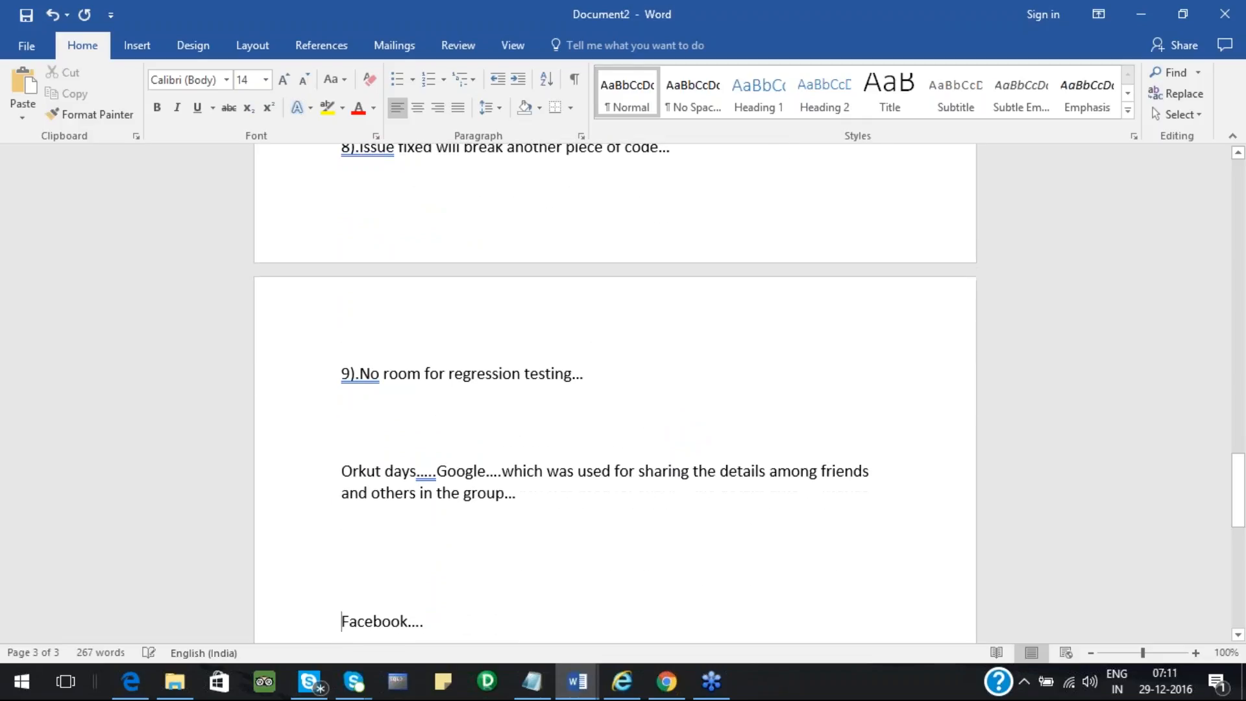
key(Down)
key(Down)
key(Down)
key(Down)
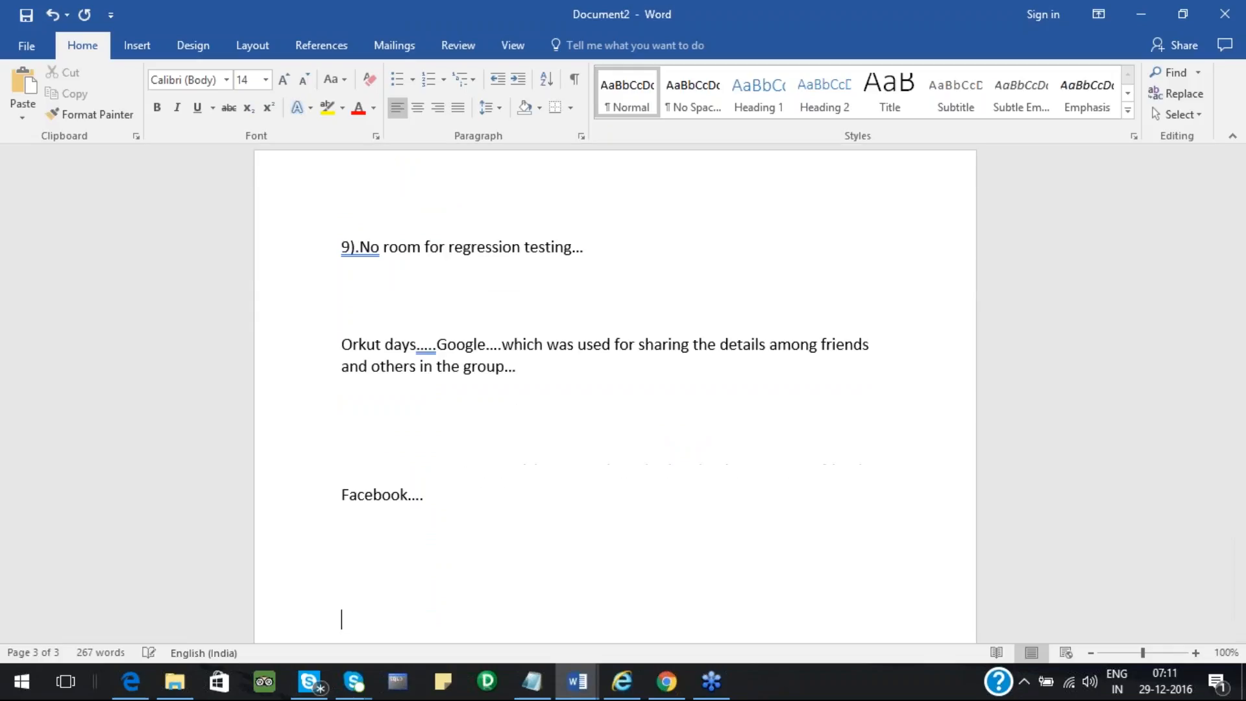
text(Agile Met)
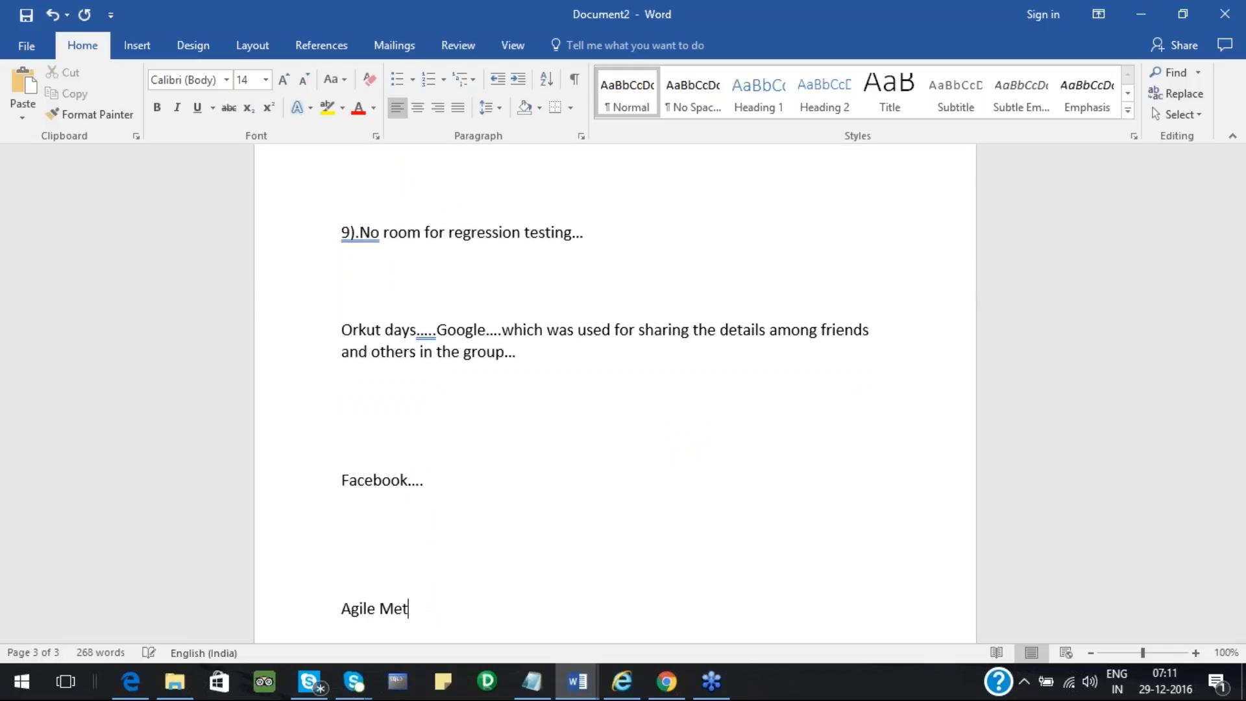
text(hodology--------------)
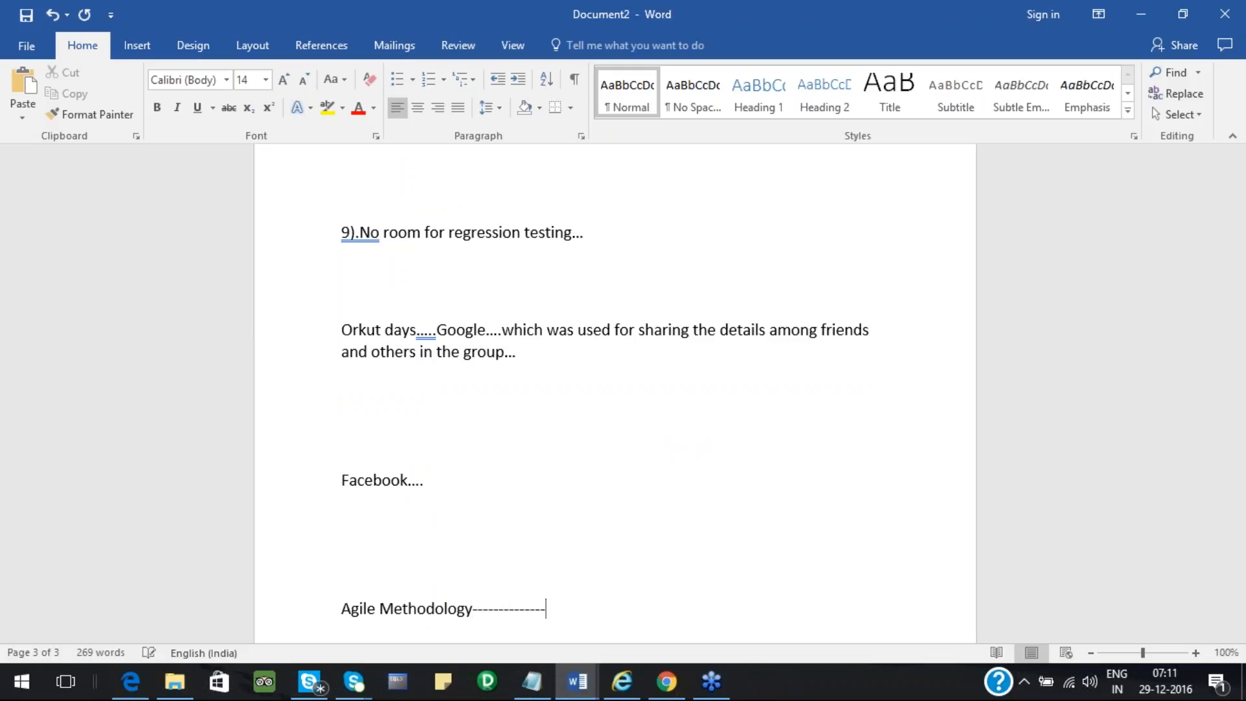
key(Return)
Insert the line "DB change...this will impact UI as well..." between drawback points 8 and 9.
click(590, 263)
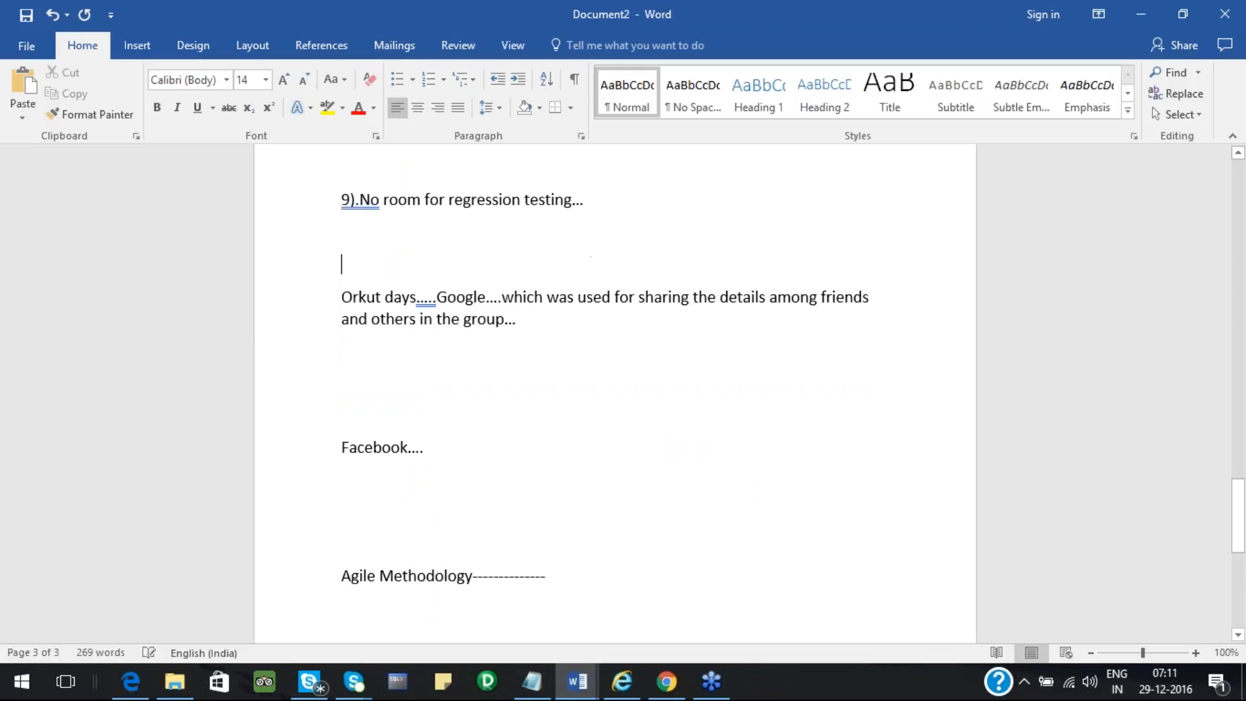
key(Page_Up)
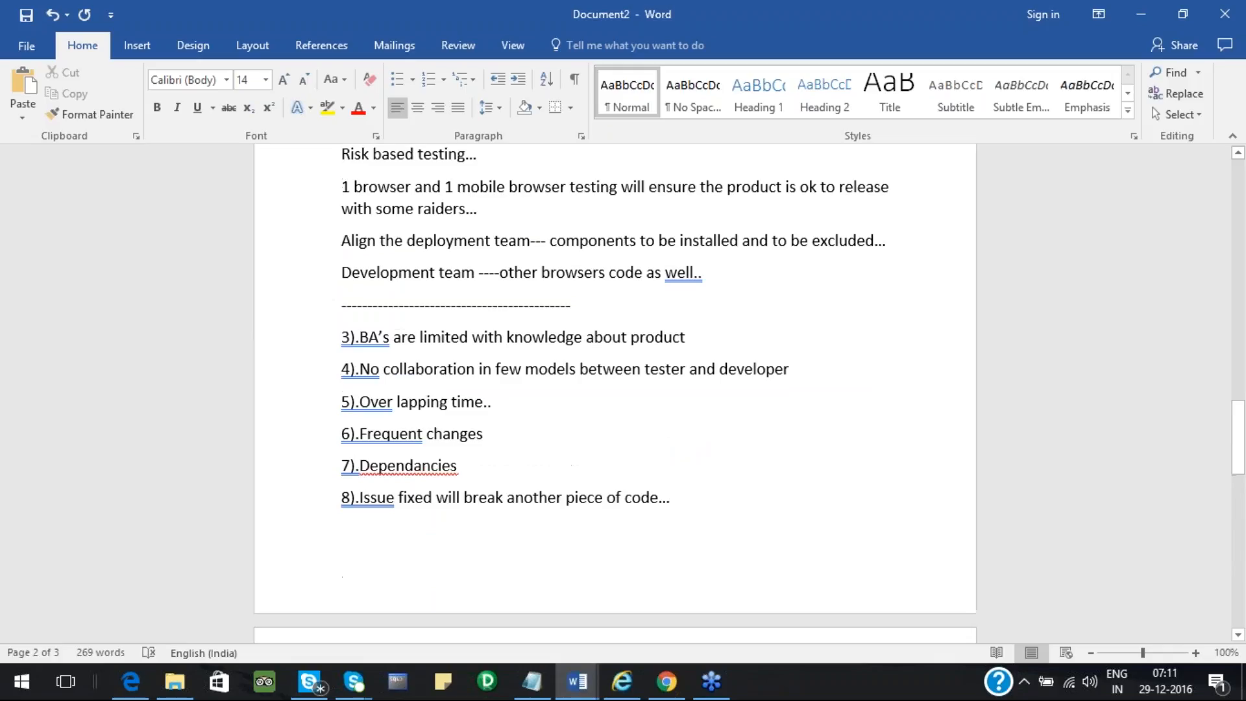
click(459, 436)
click(684, 504)
key(Return)
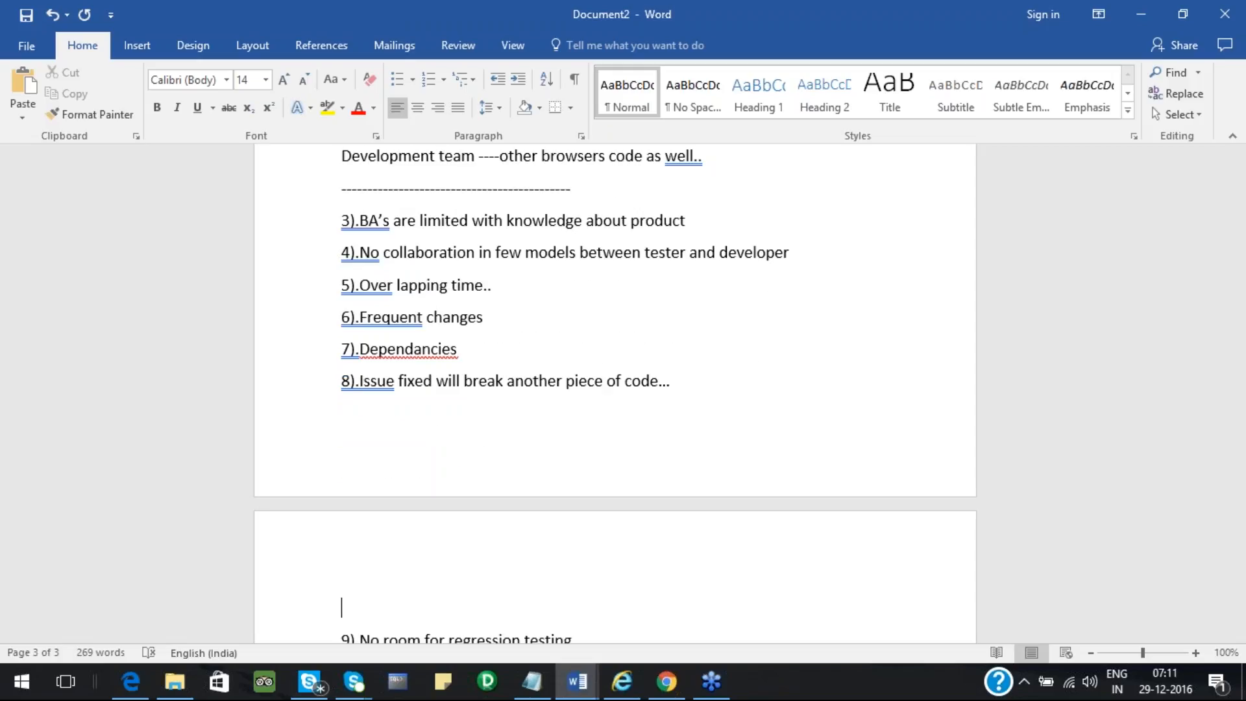
text(DB change...this )
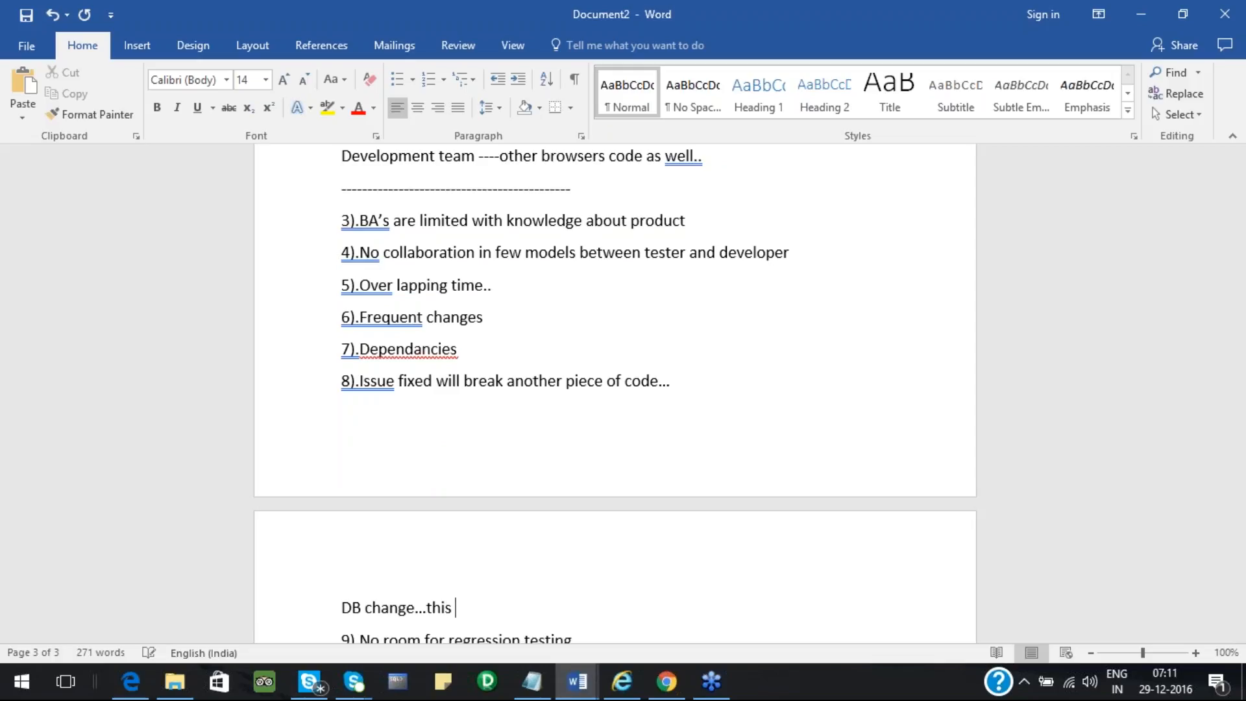
text(will impact UI as well)
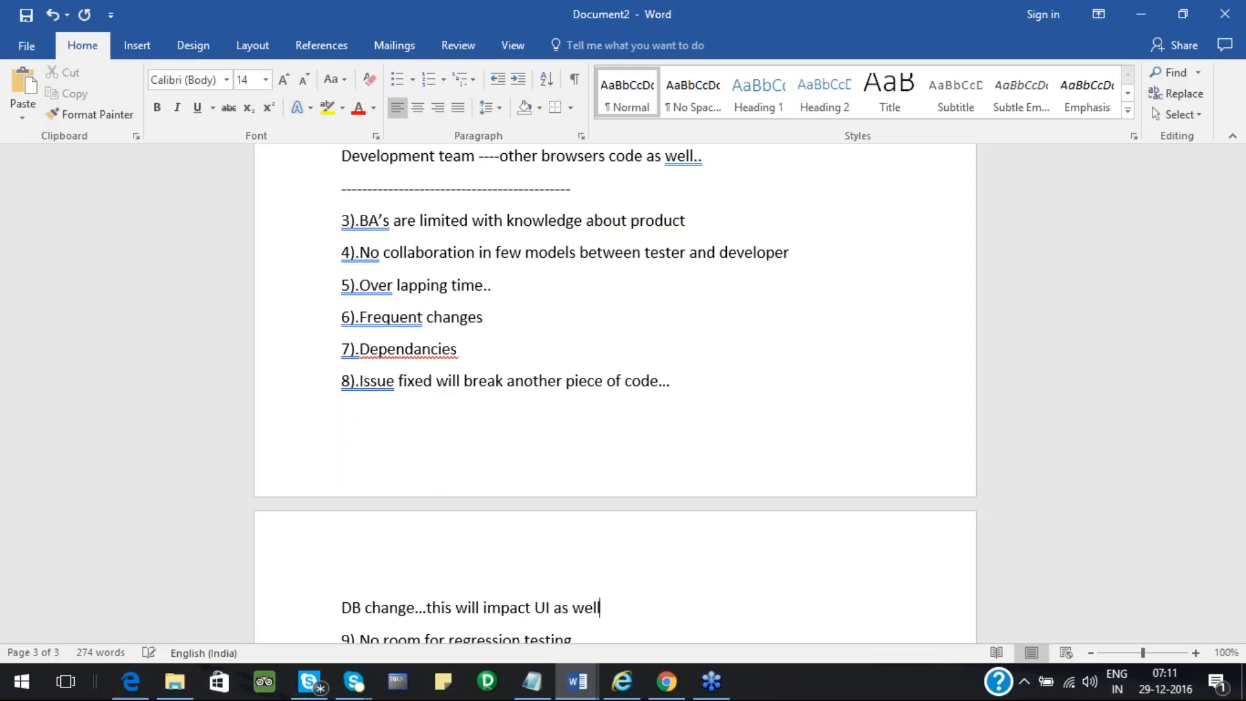
text(...)
key(Return)
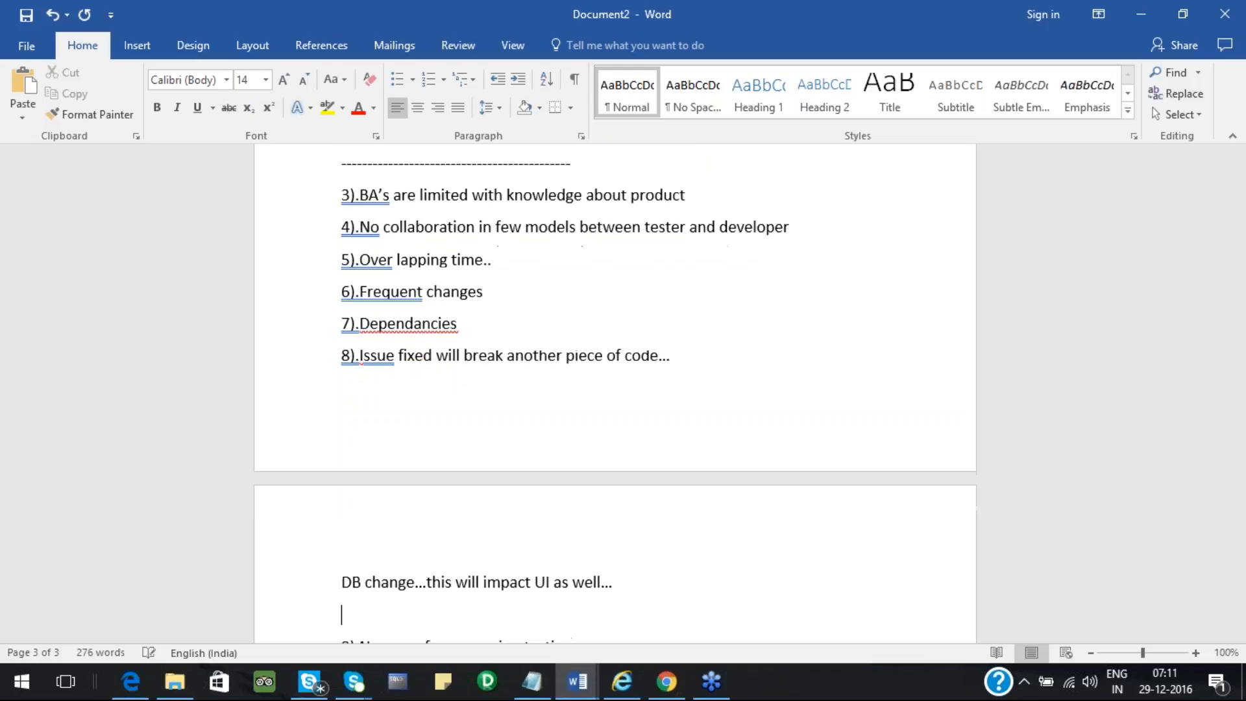
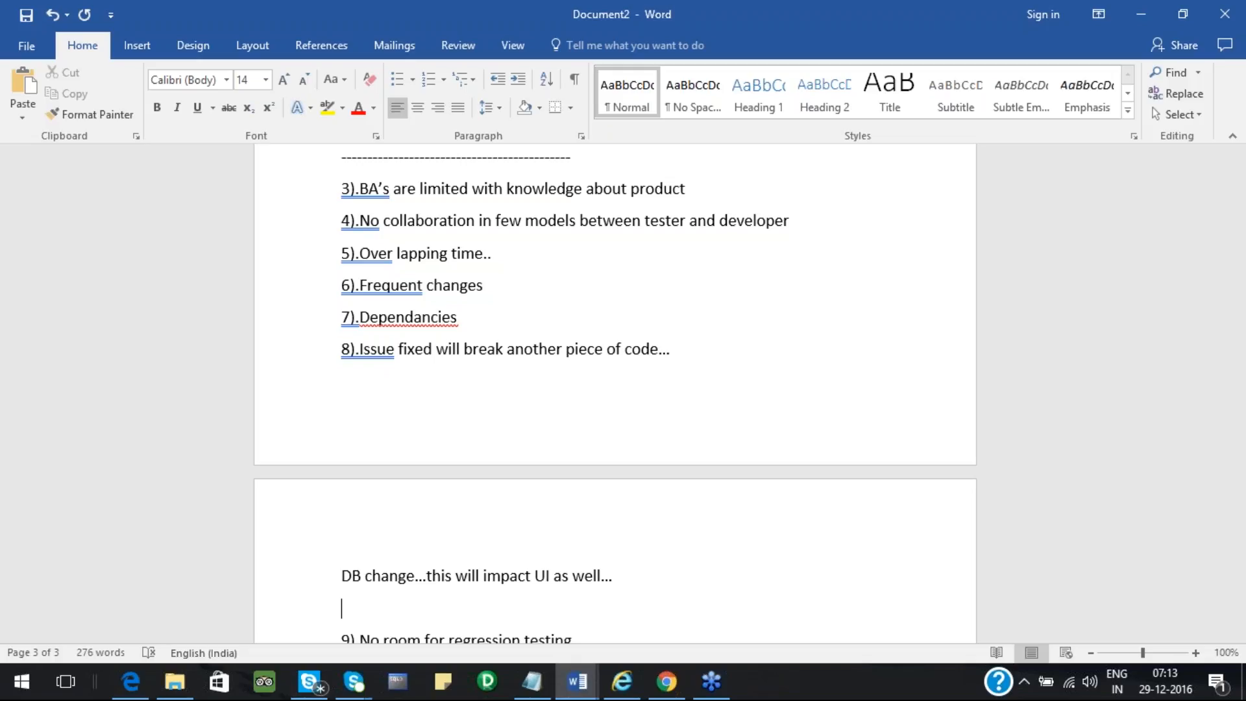
Write "We have small release cycles and the requirements are divided into user stories" below the Agile Methodology heading.
key(Down)
key(Down)
key(Down)
key(Down)
key(Down)
key(Down)
key(Down)
key(Down)
key(Down)
key(Down)
key(Down)
key(Down)
key(Down)
key(Down)
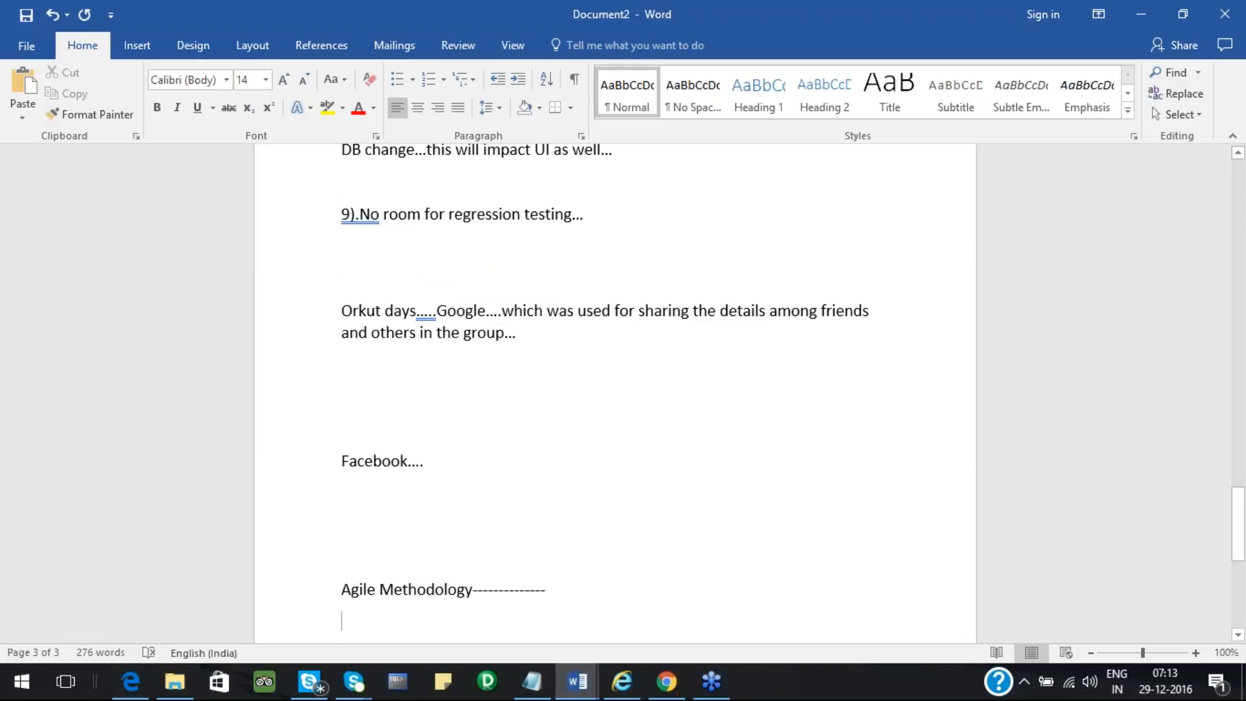
text(We have sh)
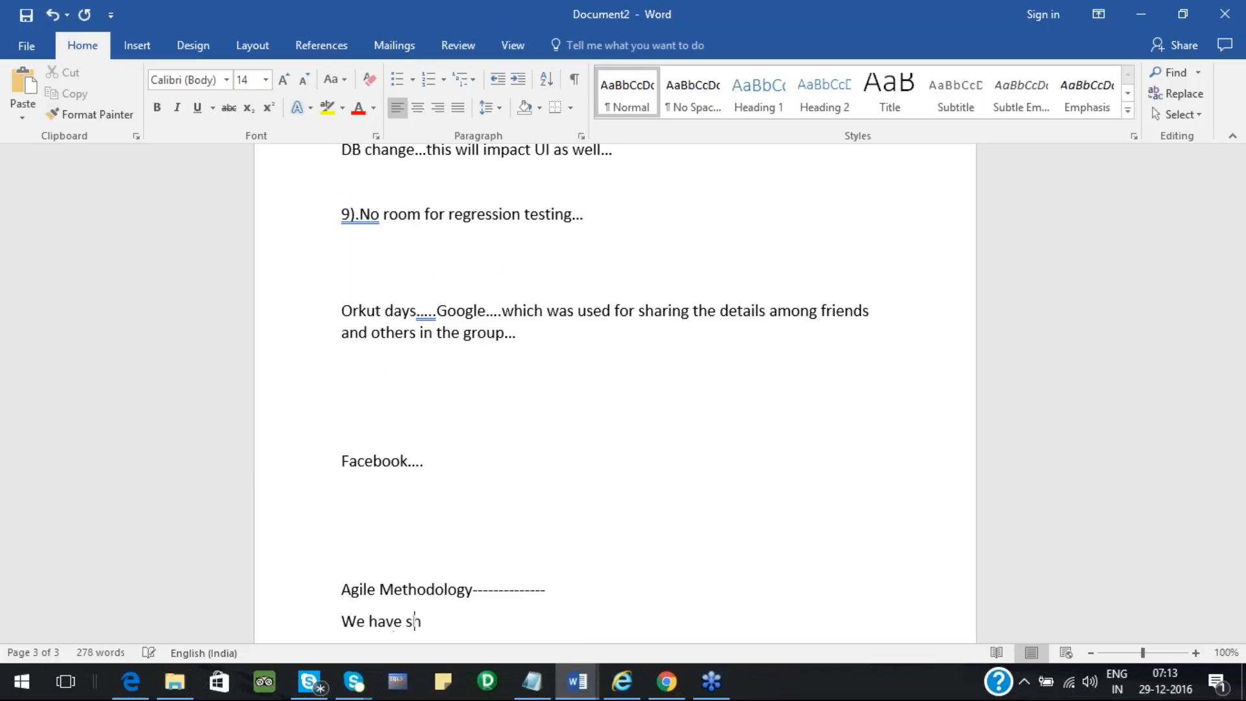
key(BackSpace)
text(mall releas)
text(e cycles and the )
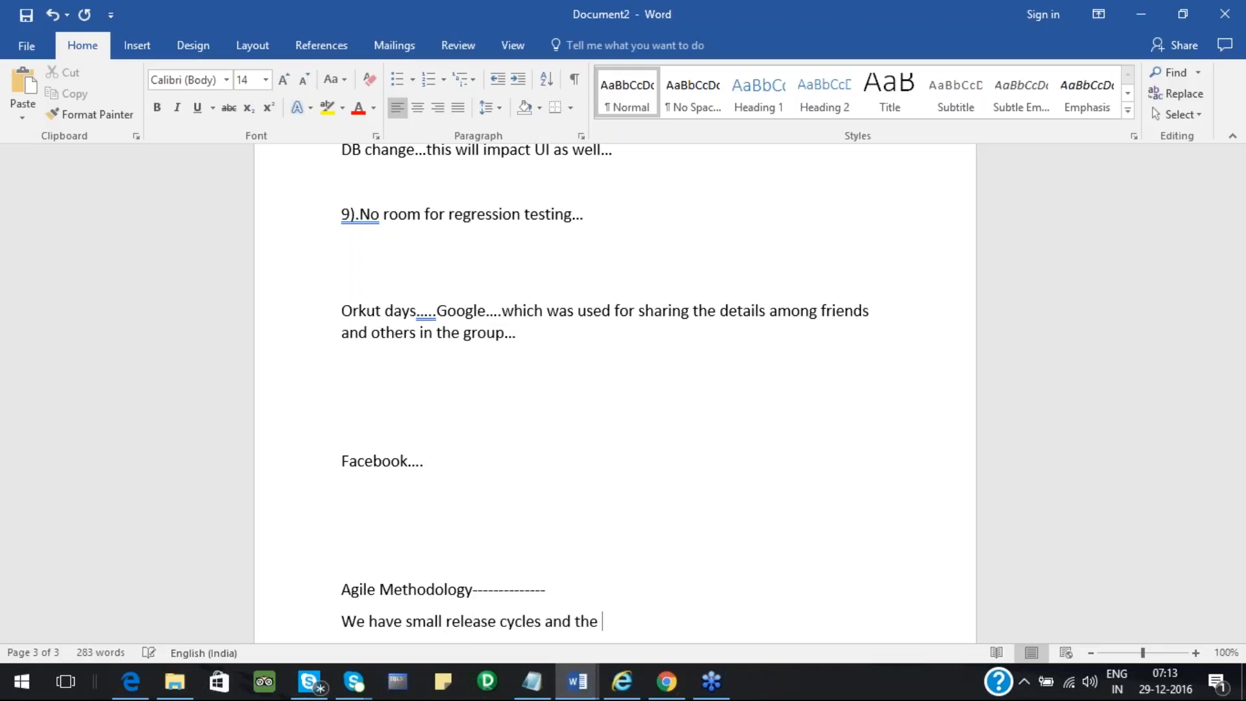
text(maste)
key(BackSpace)
key(BackSpace)
key(BackSpace)
key(BackSpace)
text(requirement)
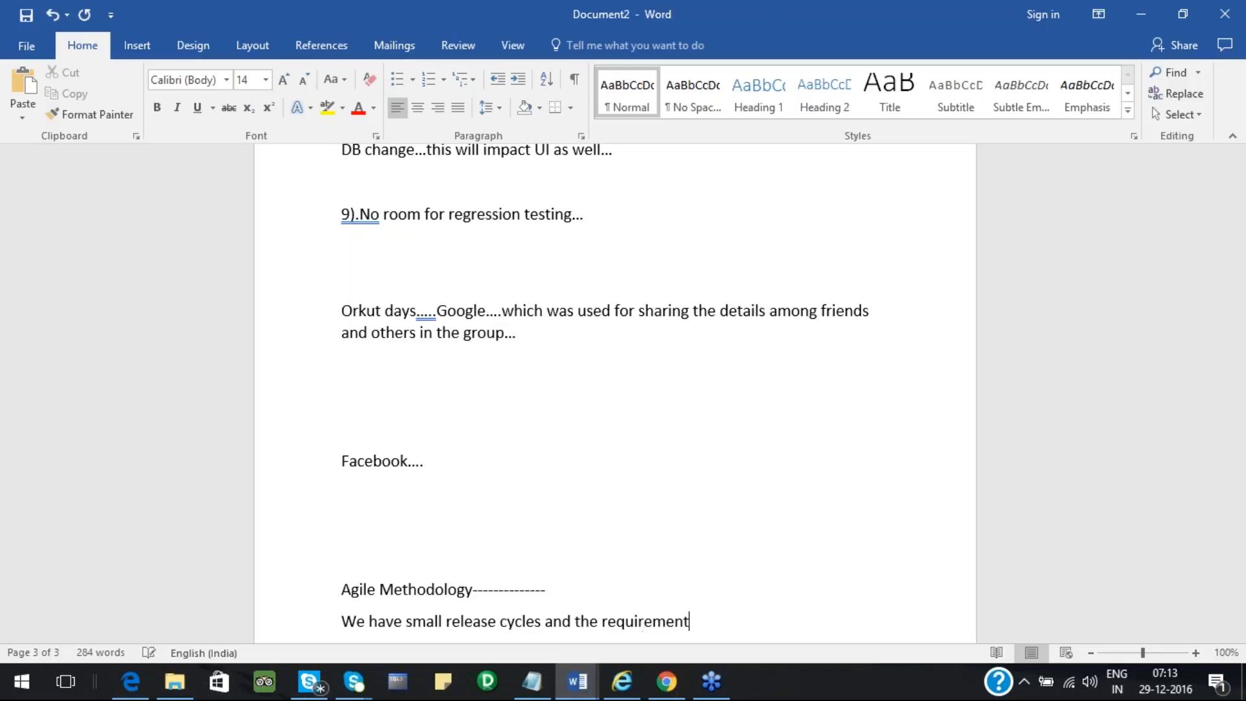
text(s are divided into use)
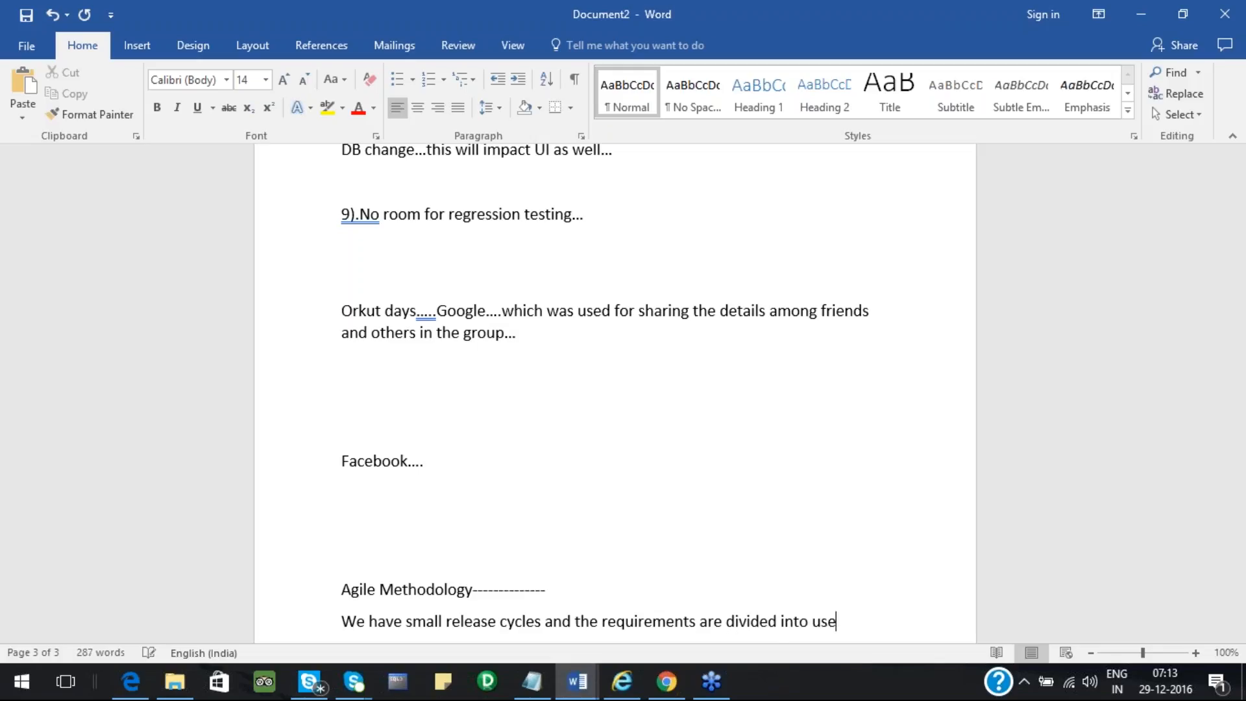
text(r stories)
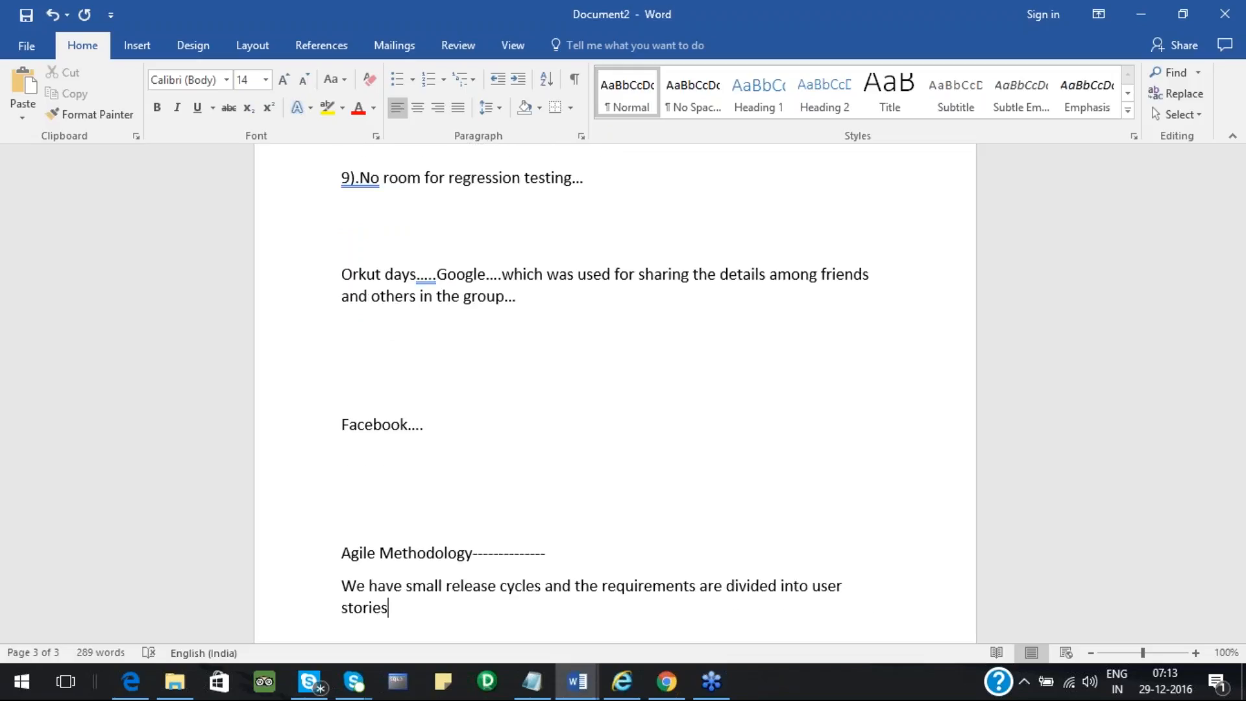
Insert the word "smaller" before "user stories" in the Agile Methodology sentence.
key(Left)
key(Left)
key(Left)
key(Left)
key(Left)
key(Left)
key(Left)
key(Left)
key(Left)
key(Left)
key(Left)
key(Left)
text(smaller)
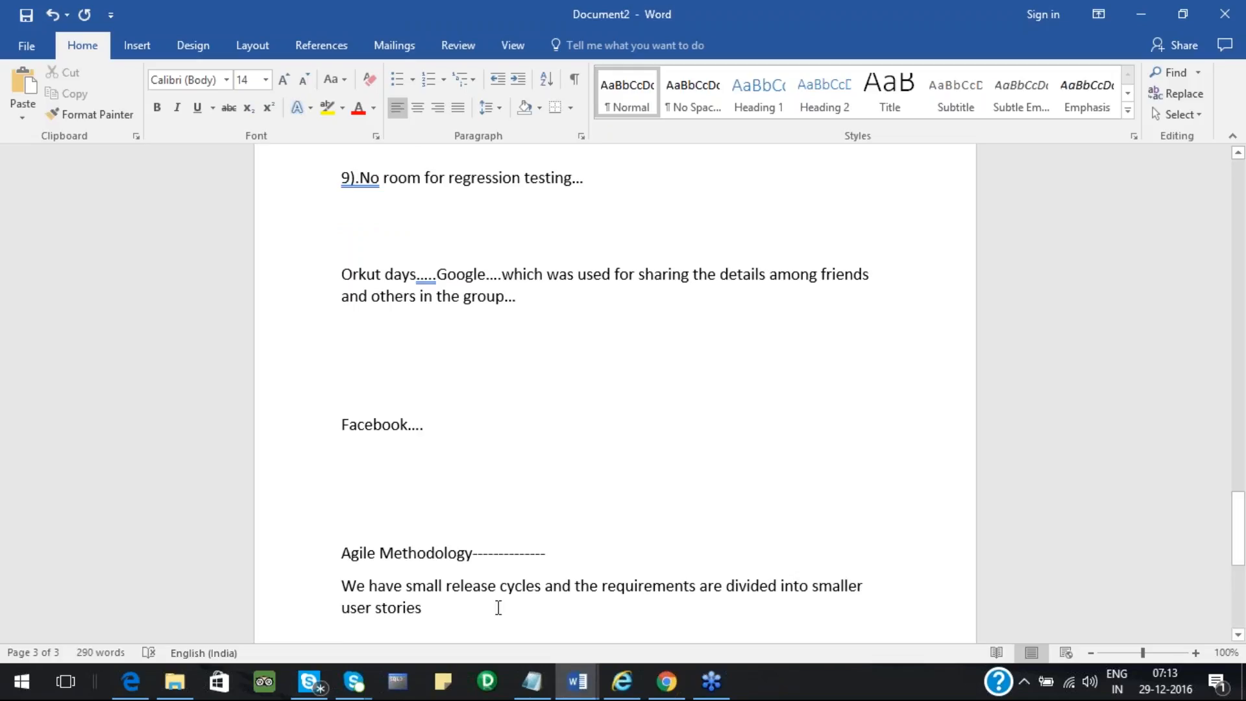
Continue the sentence after "user stories" with "and all the teams meet to discuss the status/progress....".
click(423, 610)
text(and )
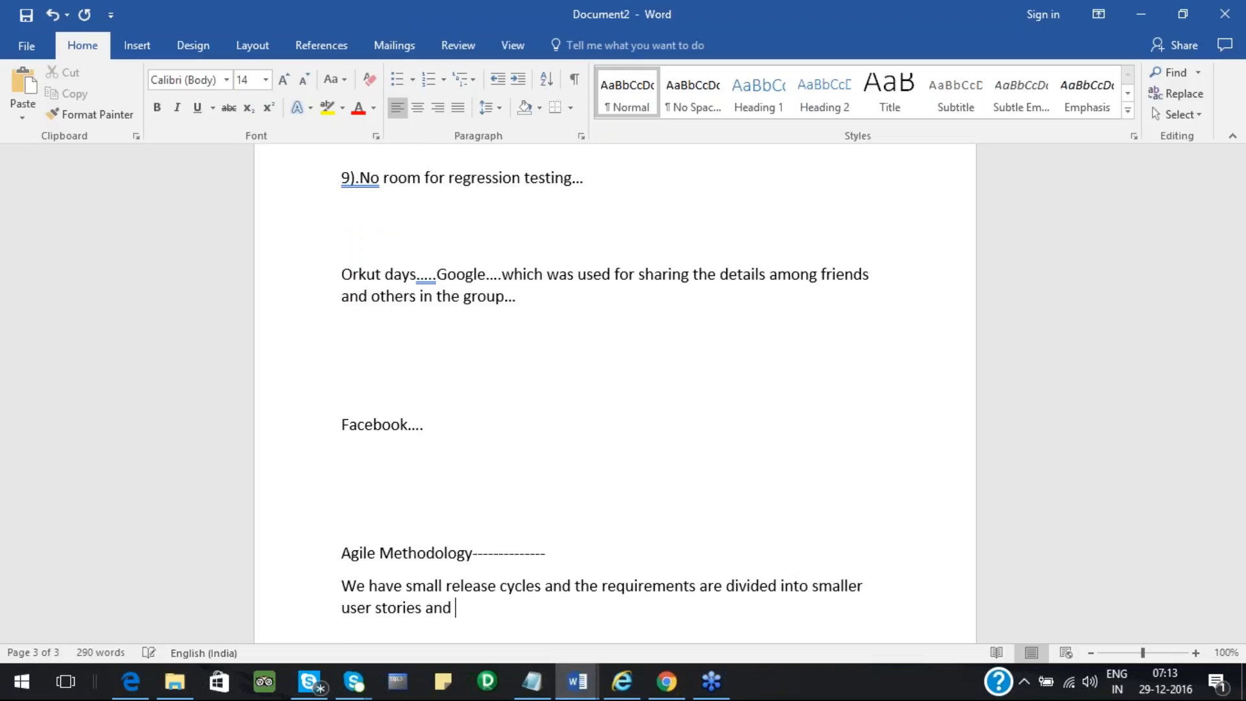
text(all the teams)
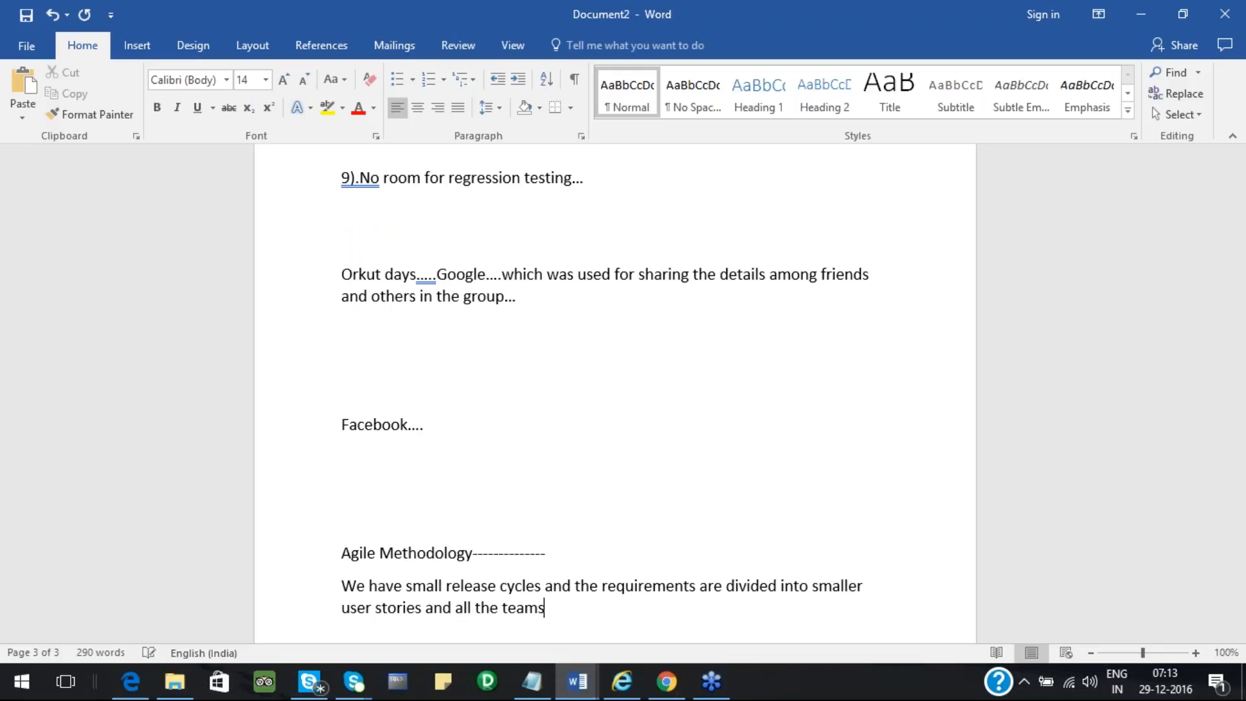
text( meet to discuss the sta)
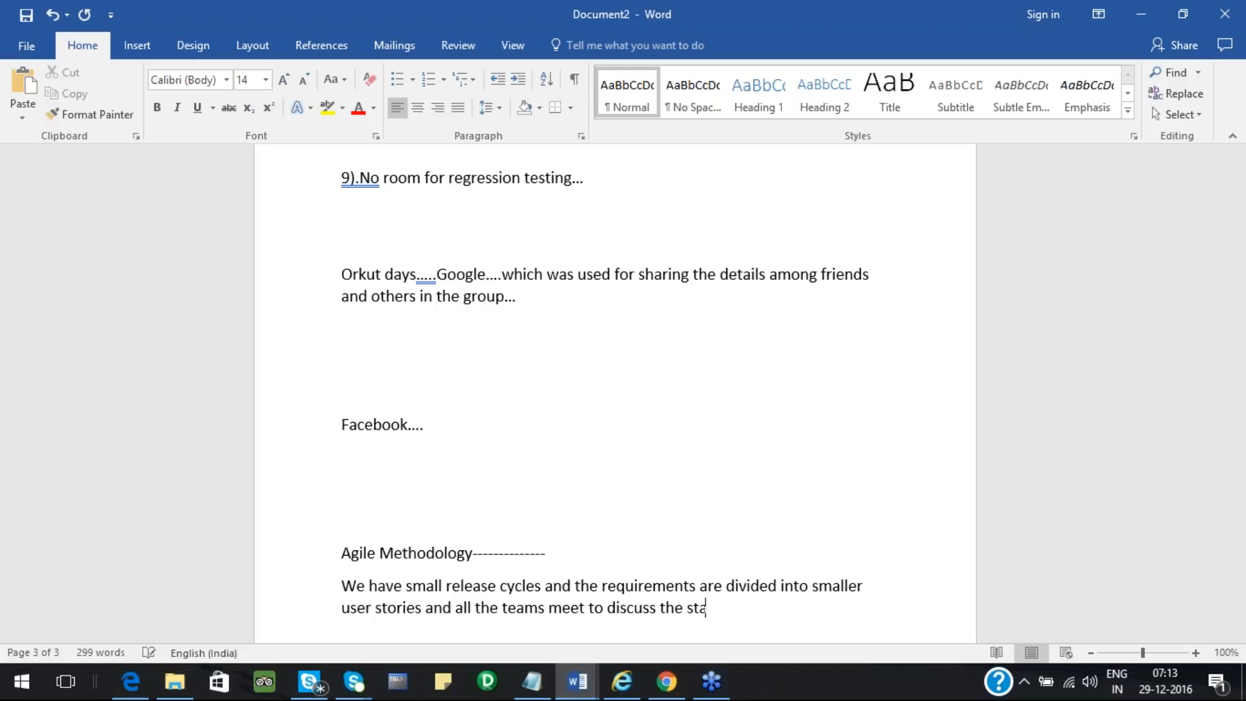
text(tus/progress....)
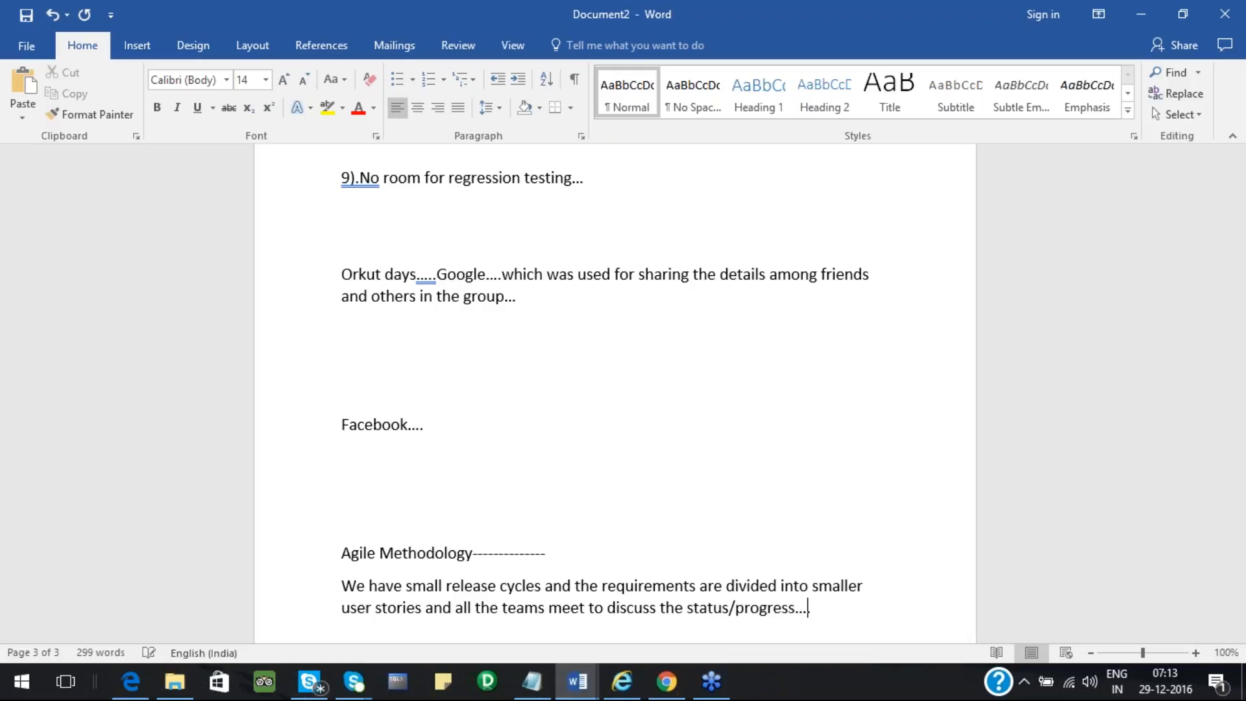
Extend the Agile paragraph with "to analyse the impact and agree upon the solution as well as the plan to get this done....".
text(to analyse the im)
text(pa)
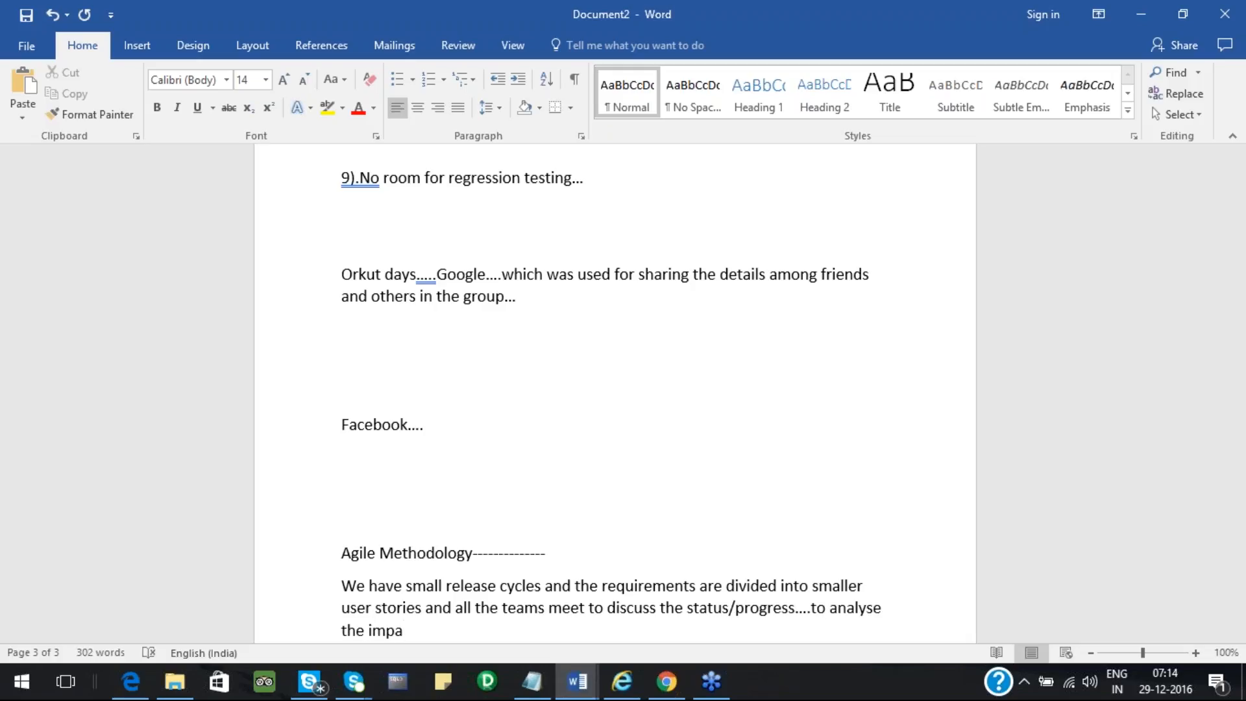
text(ct and agree upon the )
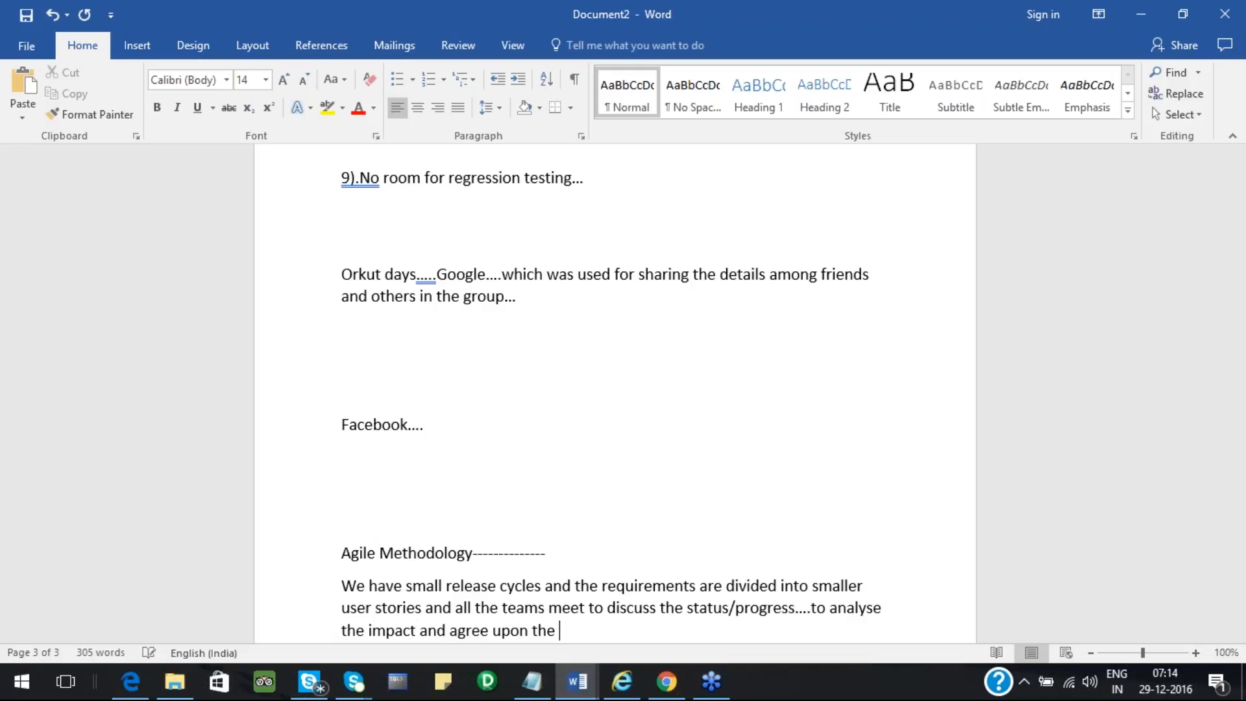
text(solit)
key(BackSpace)
key(BackSpace)
text(ution as well as the)
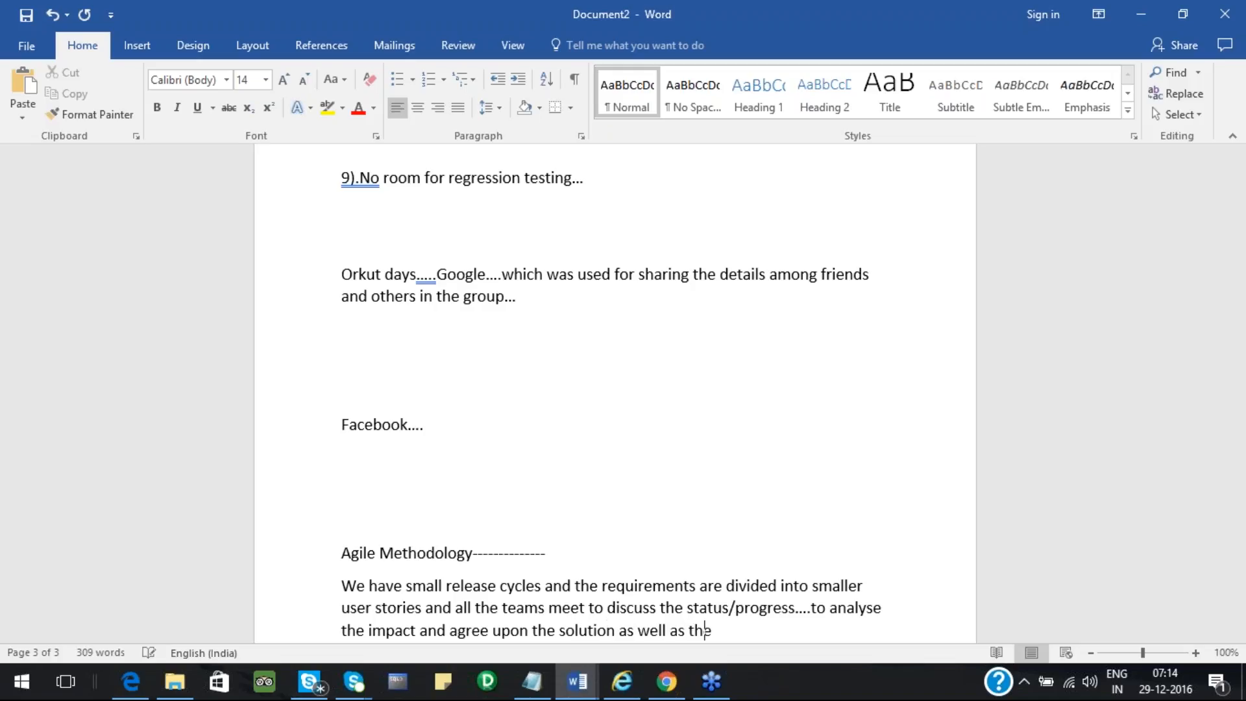
text( plan to get t)
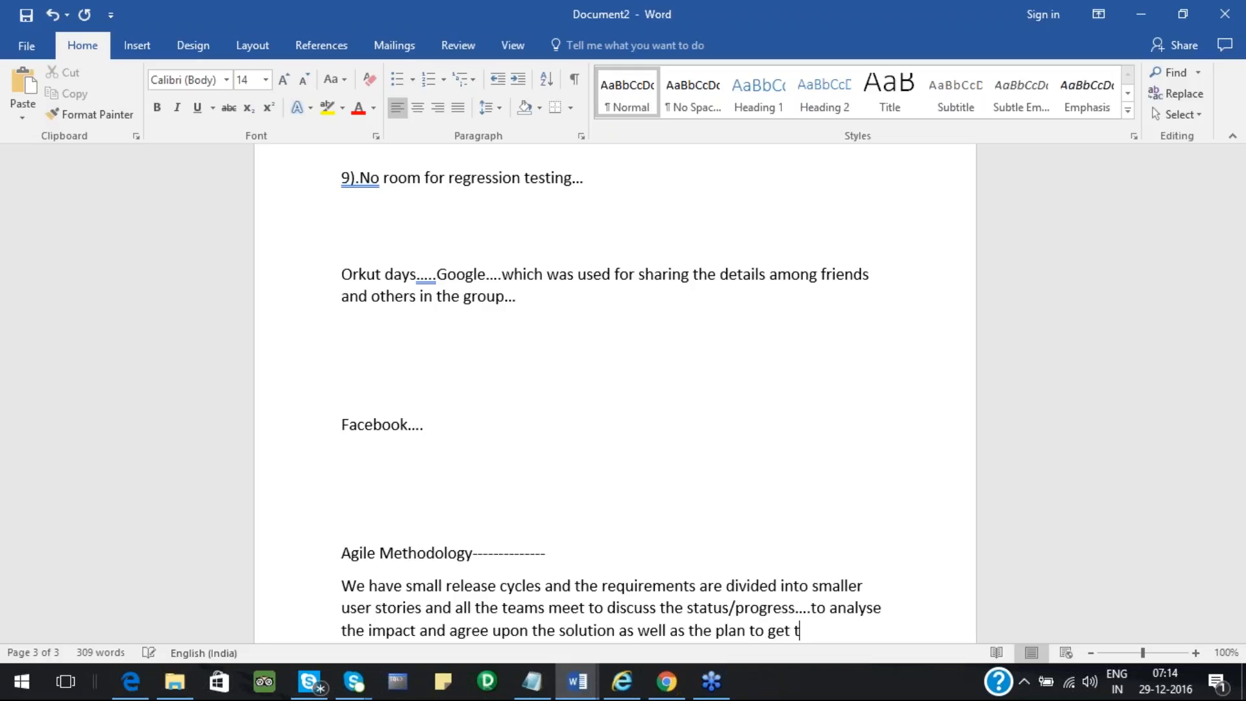
text(his done....)
Start a new paragraph reading "Even if it is last minute change the impact will be analysed and course of action".
key(Return)
text(Even i)
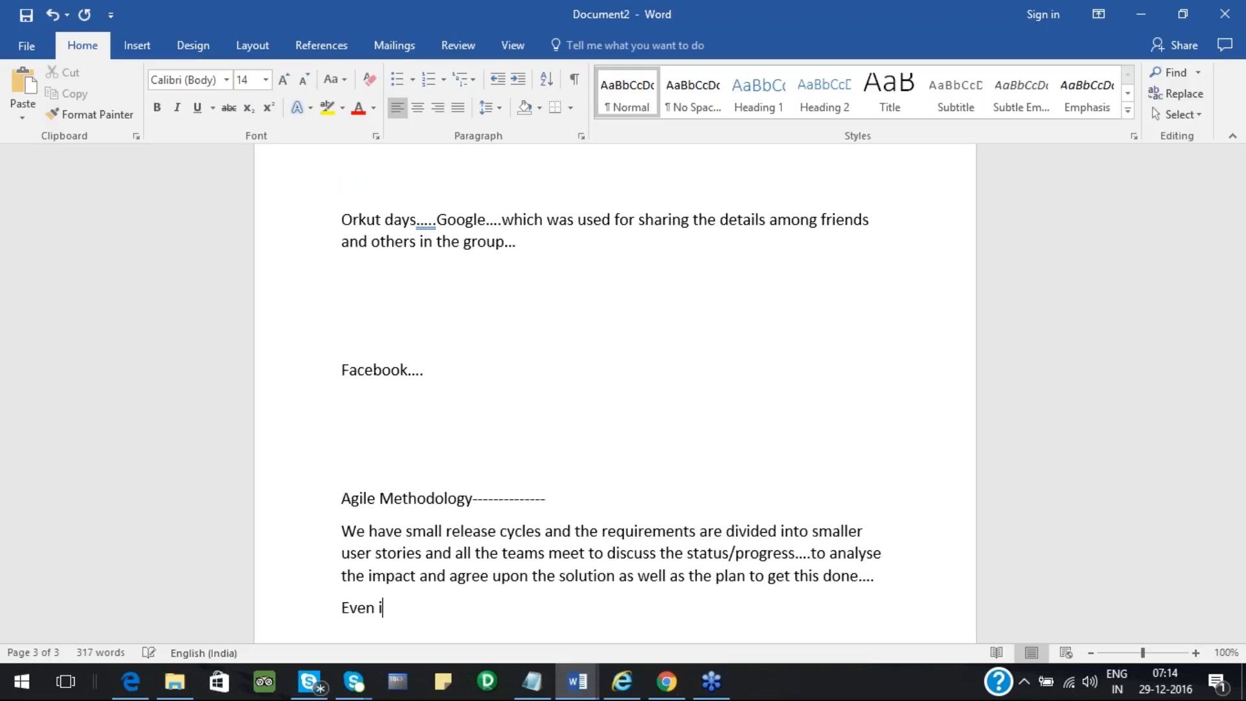
text(f it is last minu)
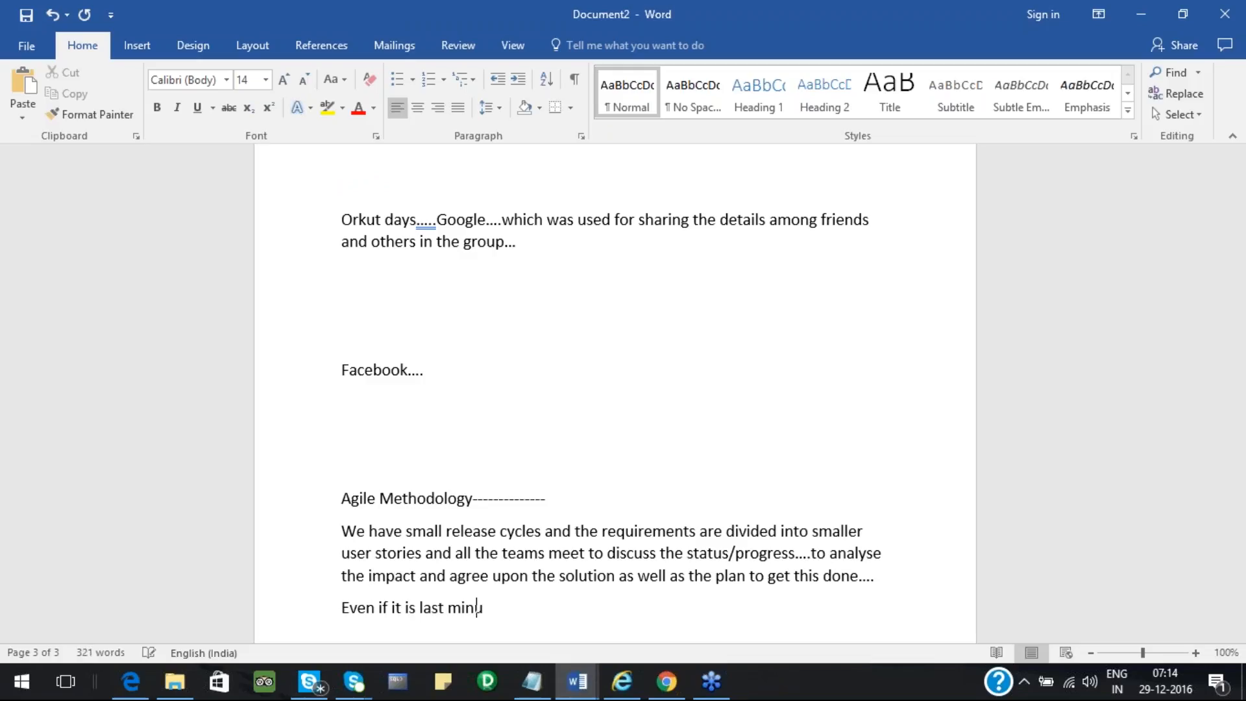
text(te change the )
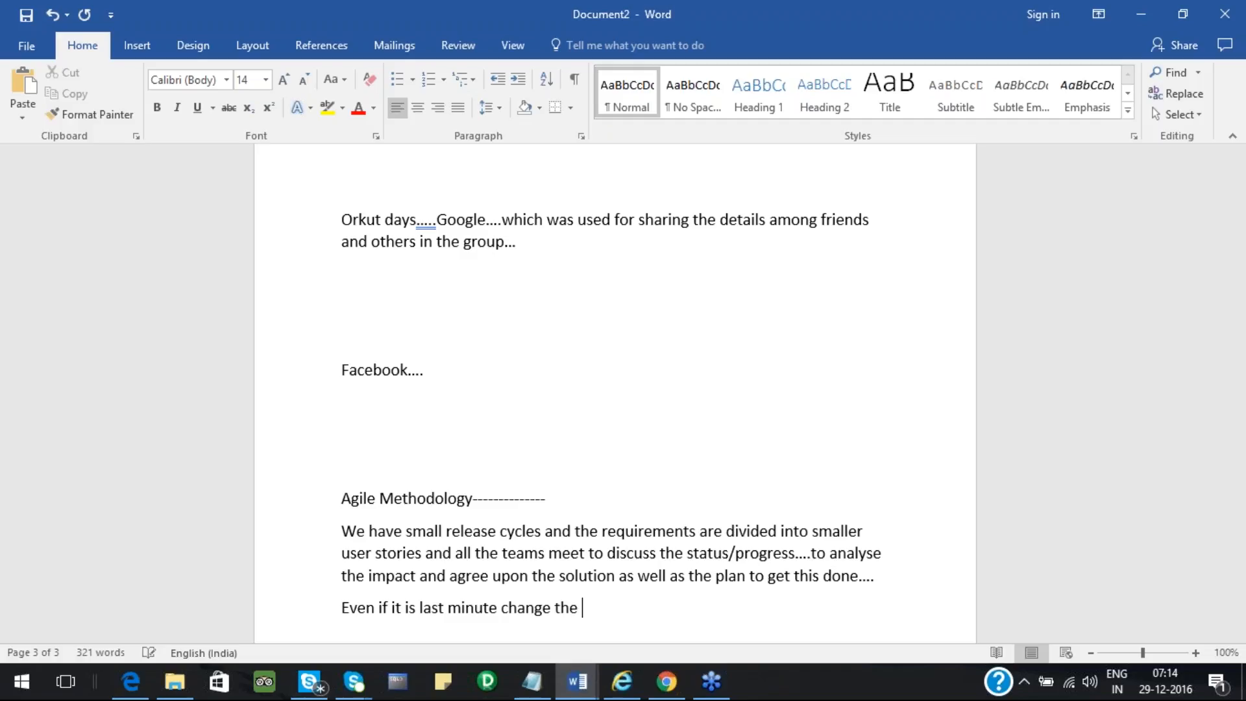
text(impact will be analysed)
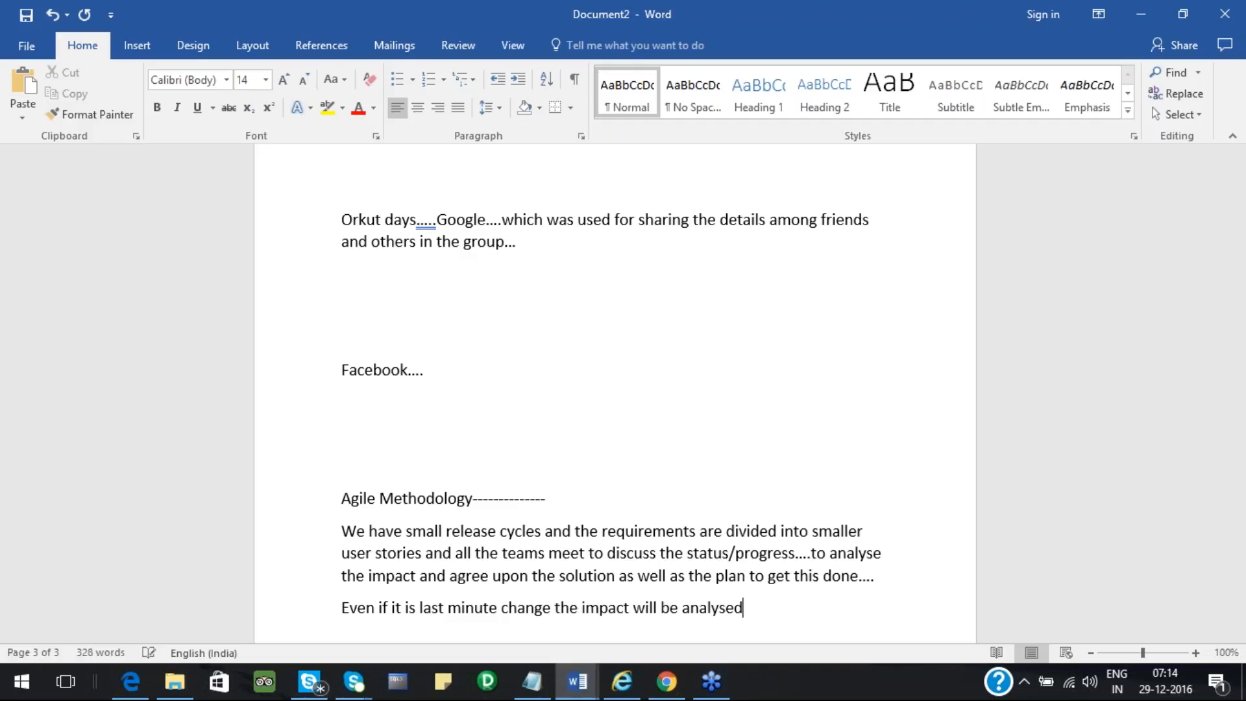
text( and course of action )
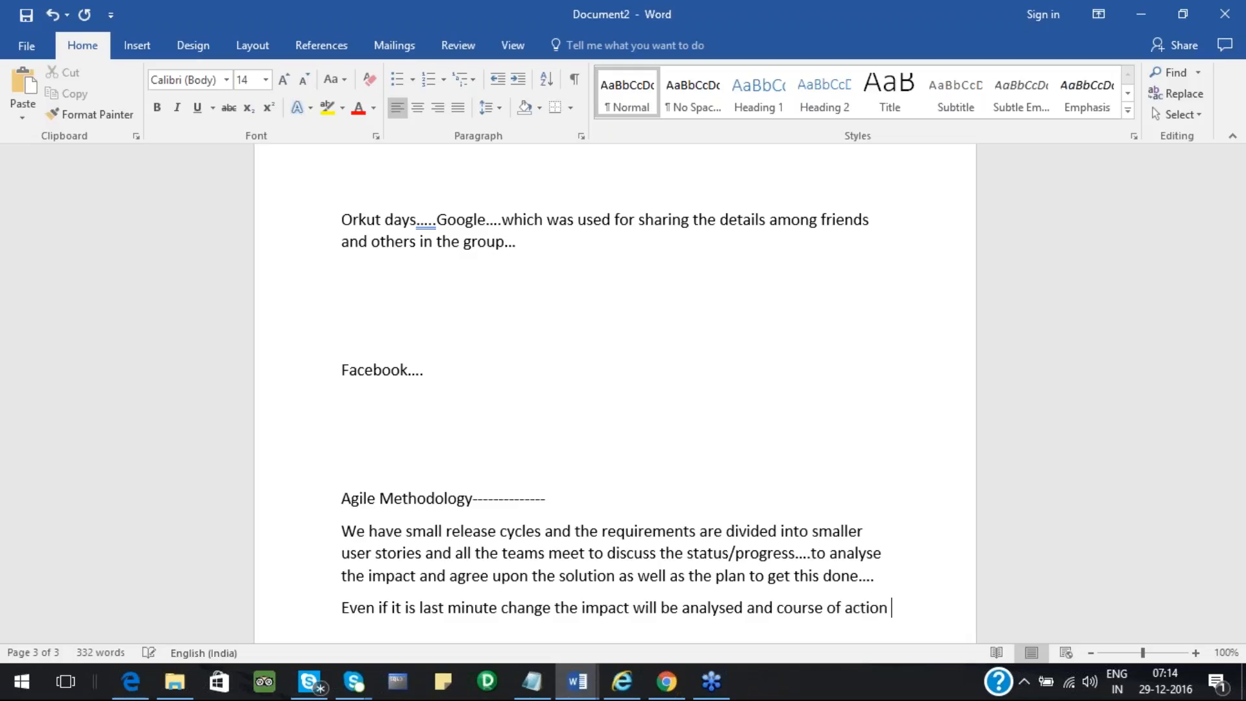
Complete the last minute change sentence with "will be discussed in consent with the all stake holders..." and start an empty line below.
text(will be d)
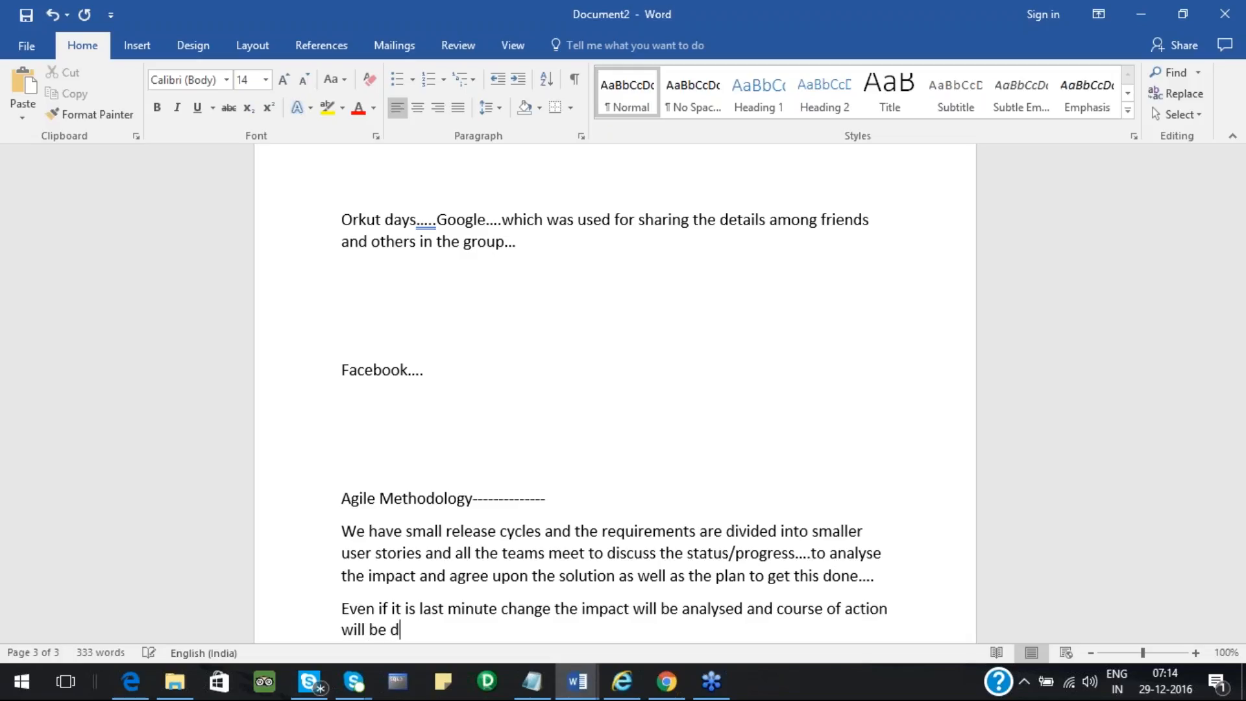
text(iscussed in consent)
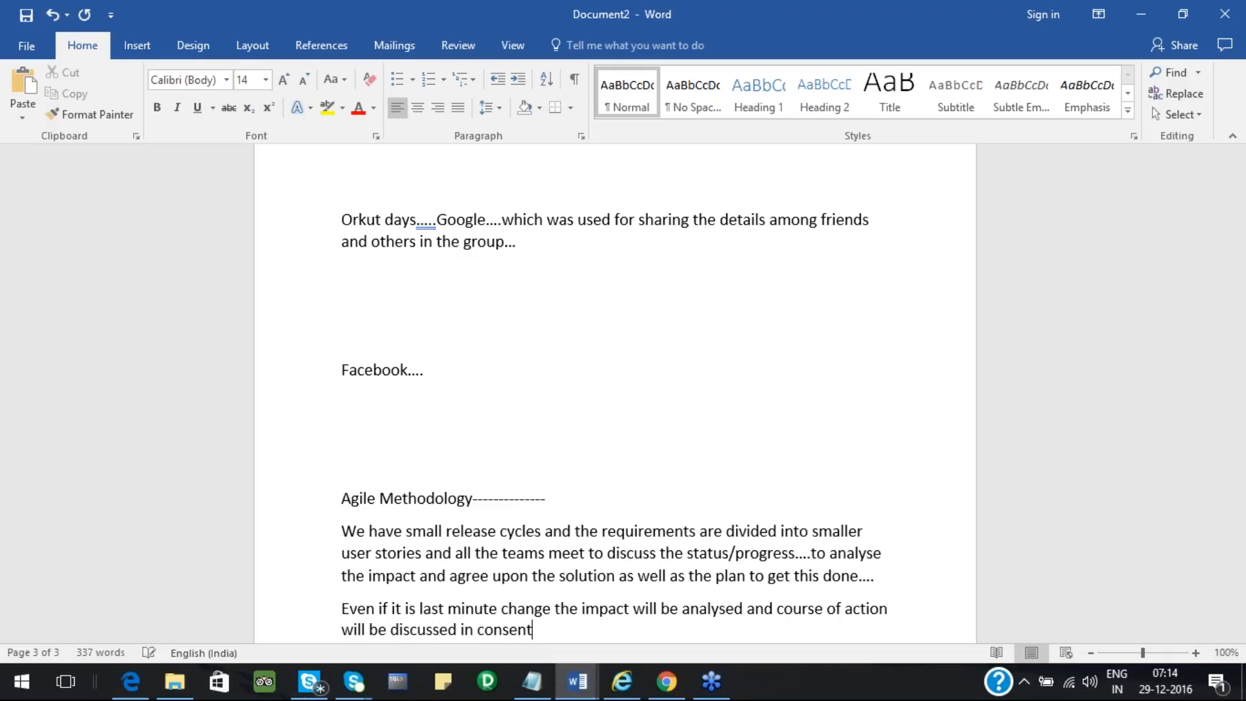
text( with the all stake )
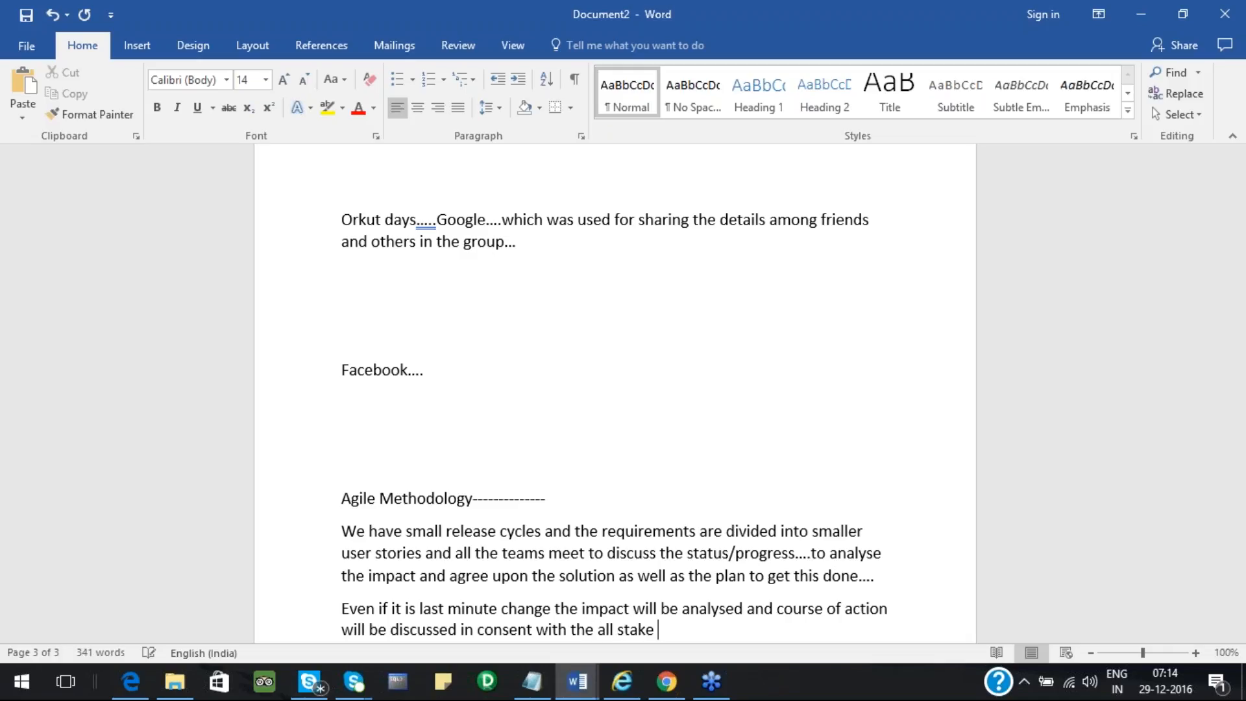
text(holders...)
key(Return)
key(Tab)
key(Tab)
key(BackSpace)
key(BackSpace)
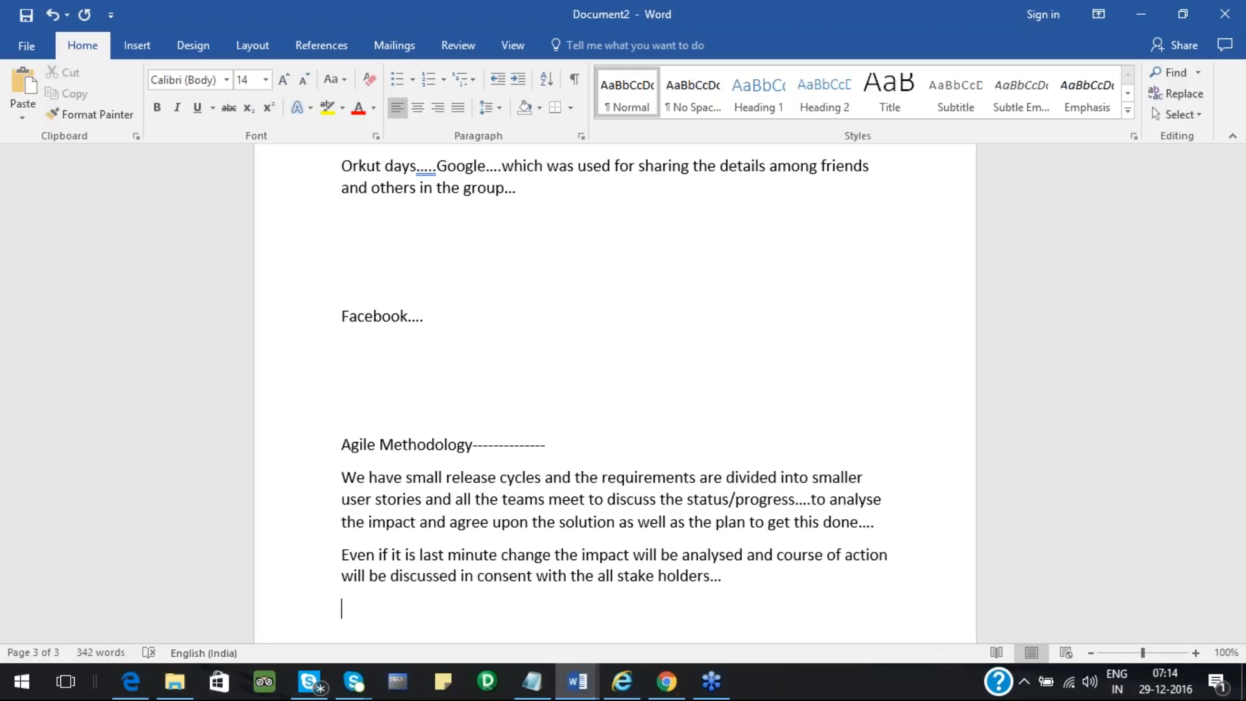
Switch to File Explorer and open the image "diff bn agile and waterfall - Process" from the Agile folder.
click(1074, 323)
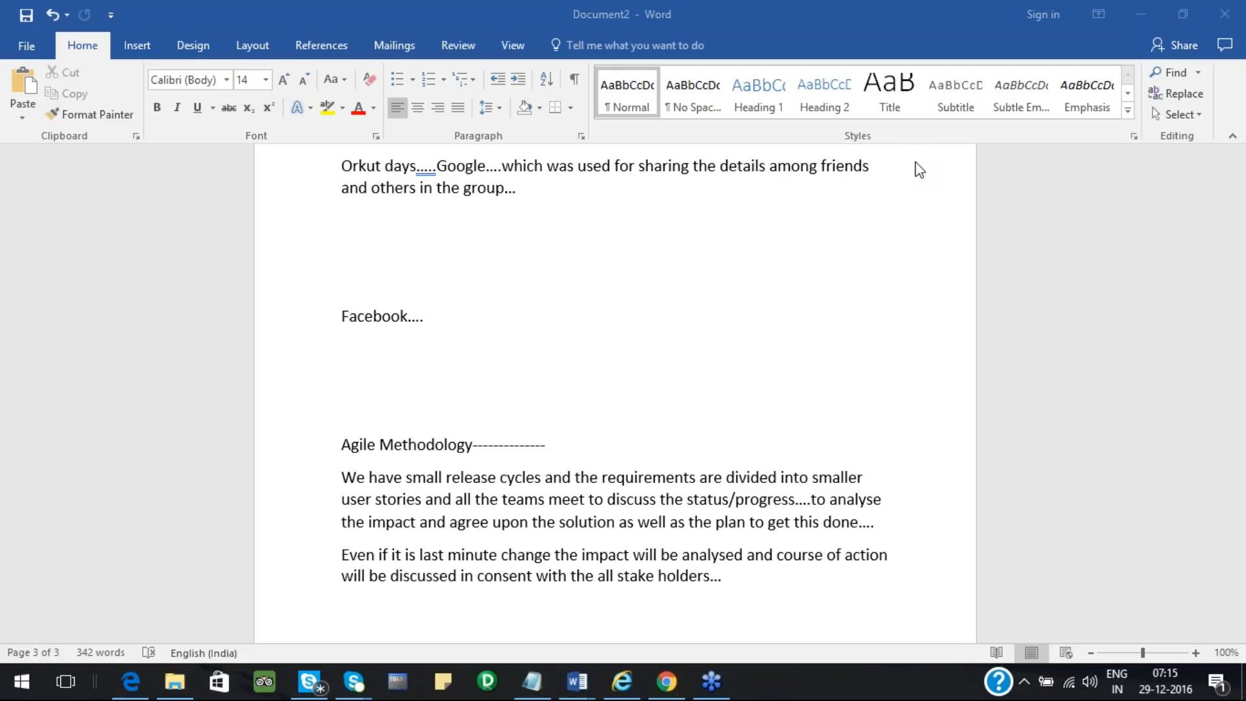
click(174, 681)
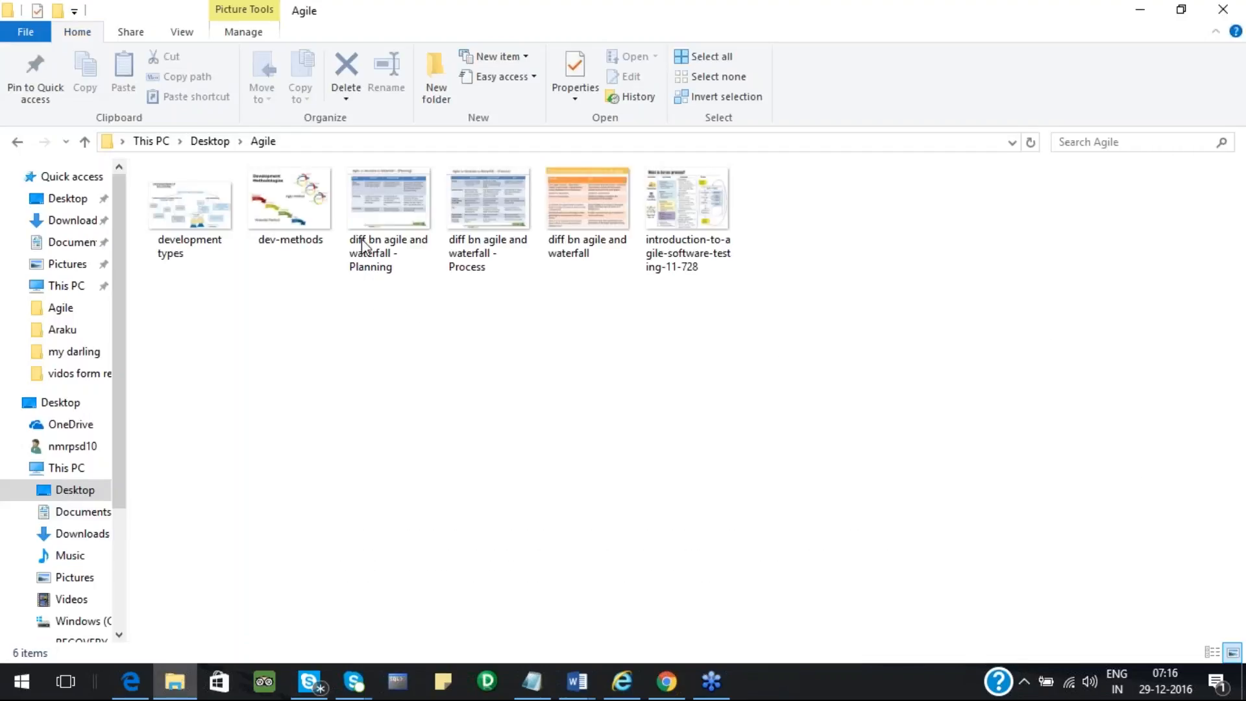
double_click(480, 200)
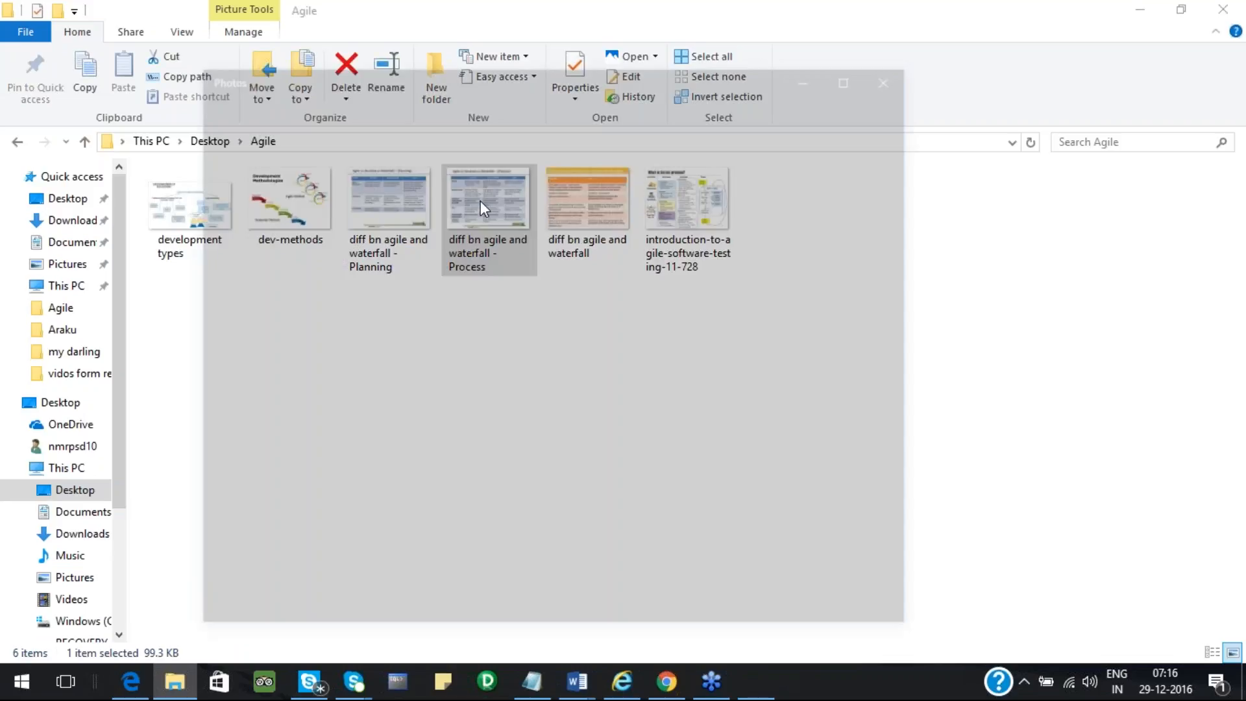